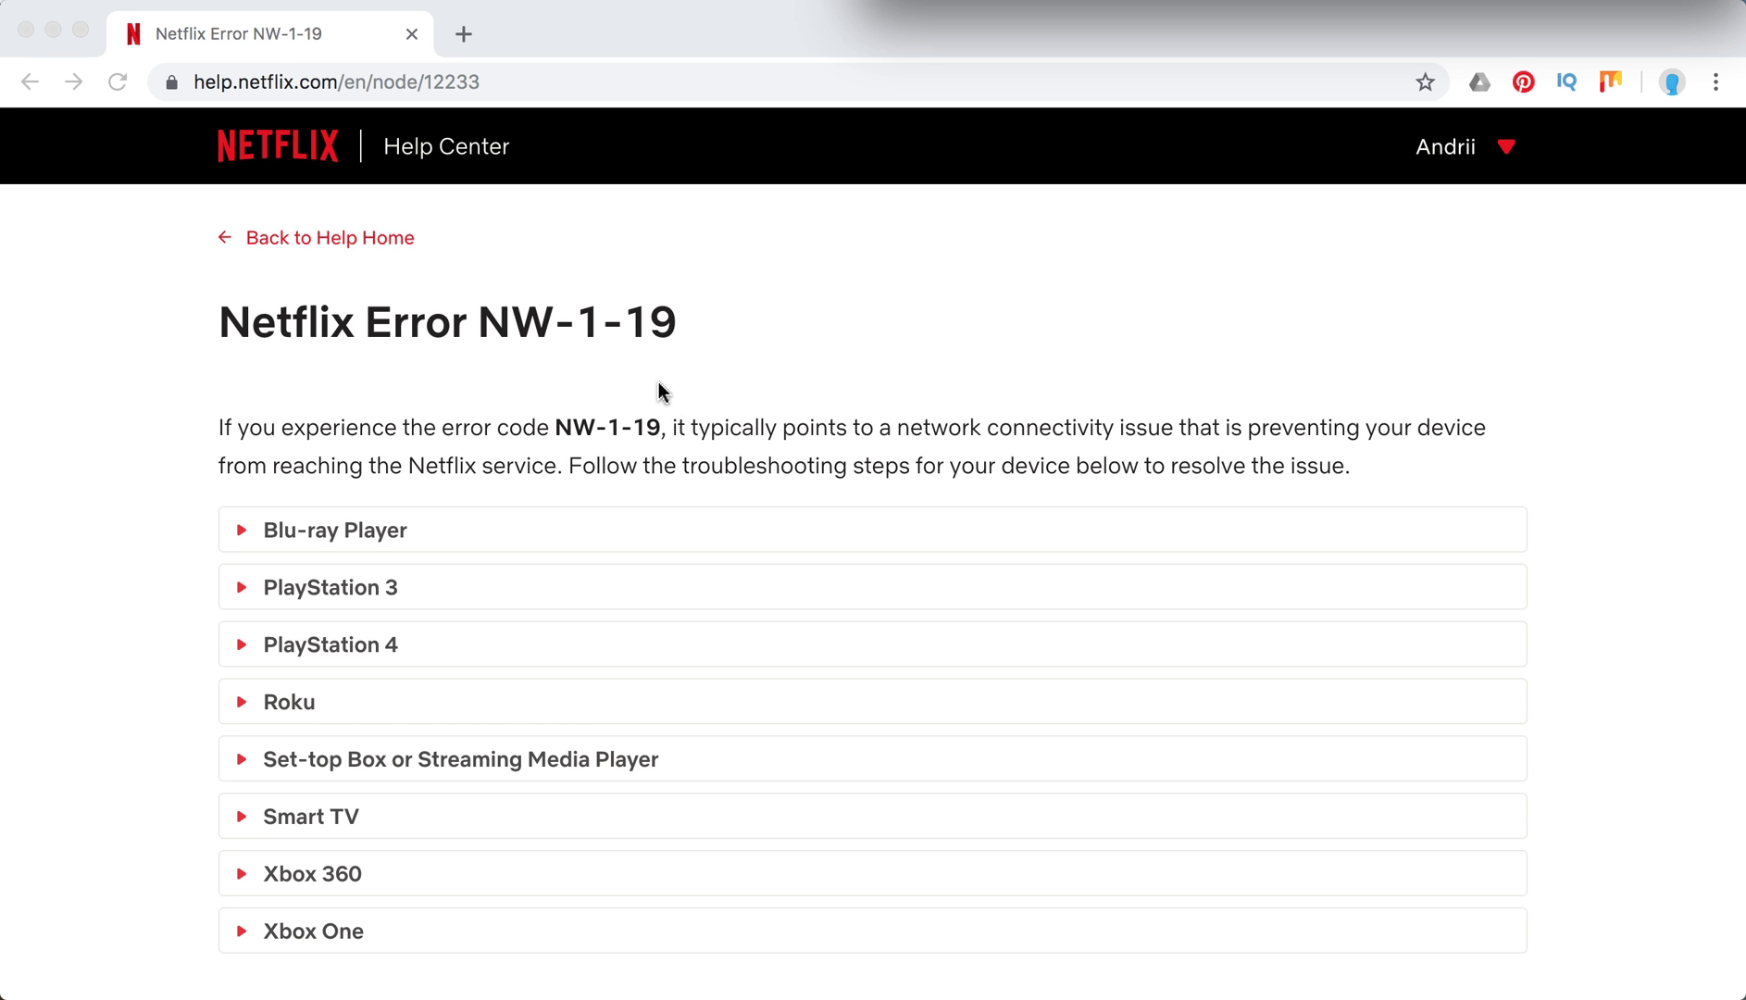
scroll(1100, 464, "down", 1)
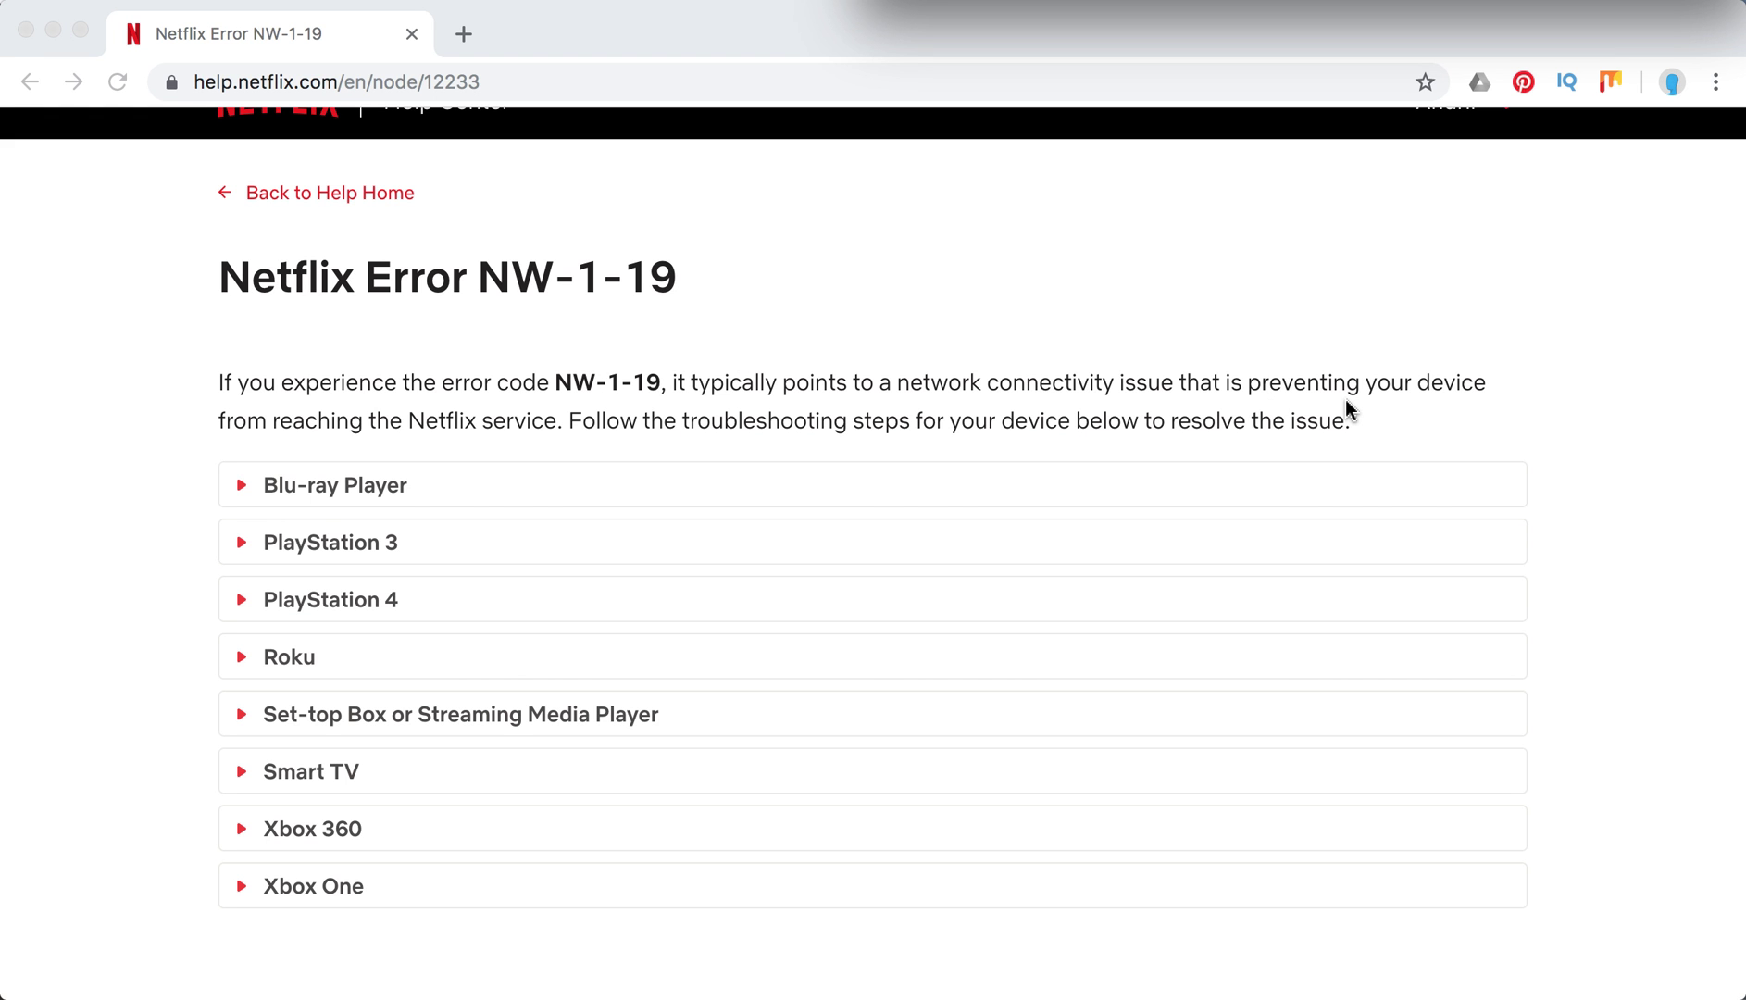
scroll(711, 482, "down", 1)
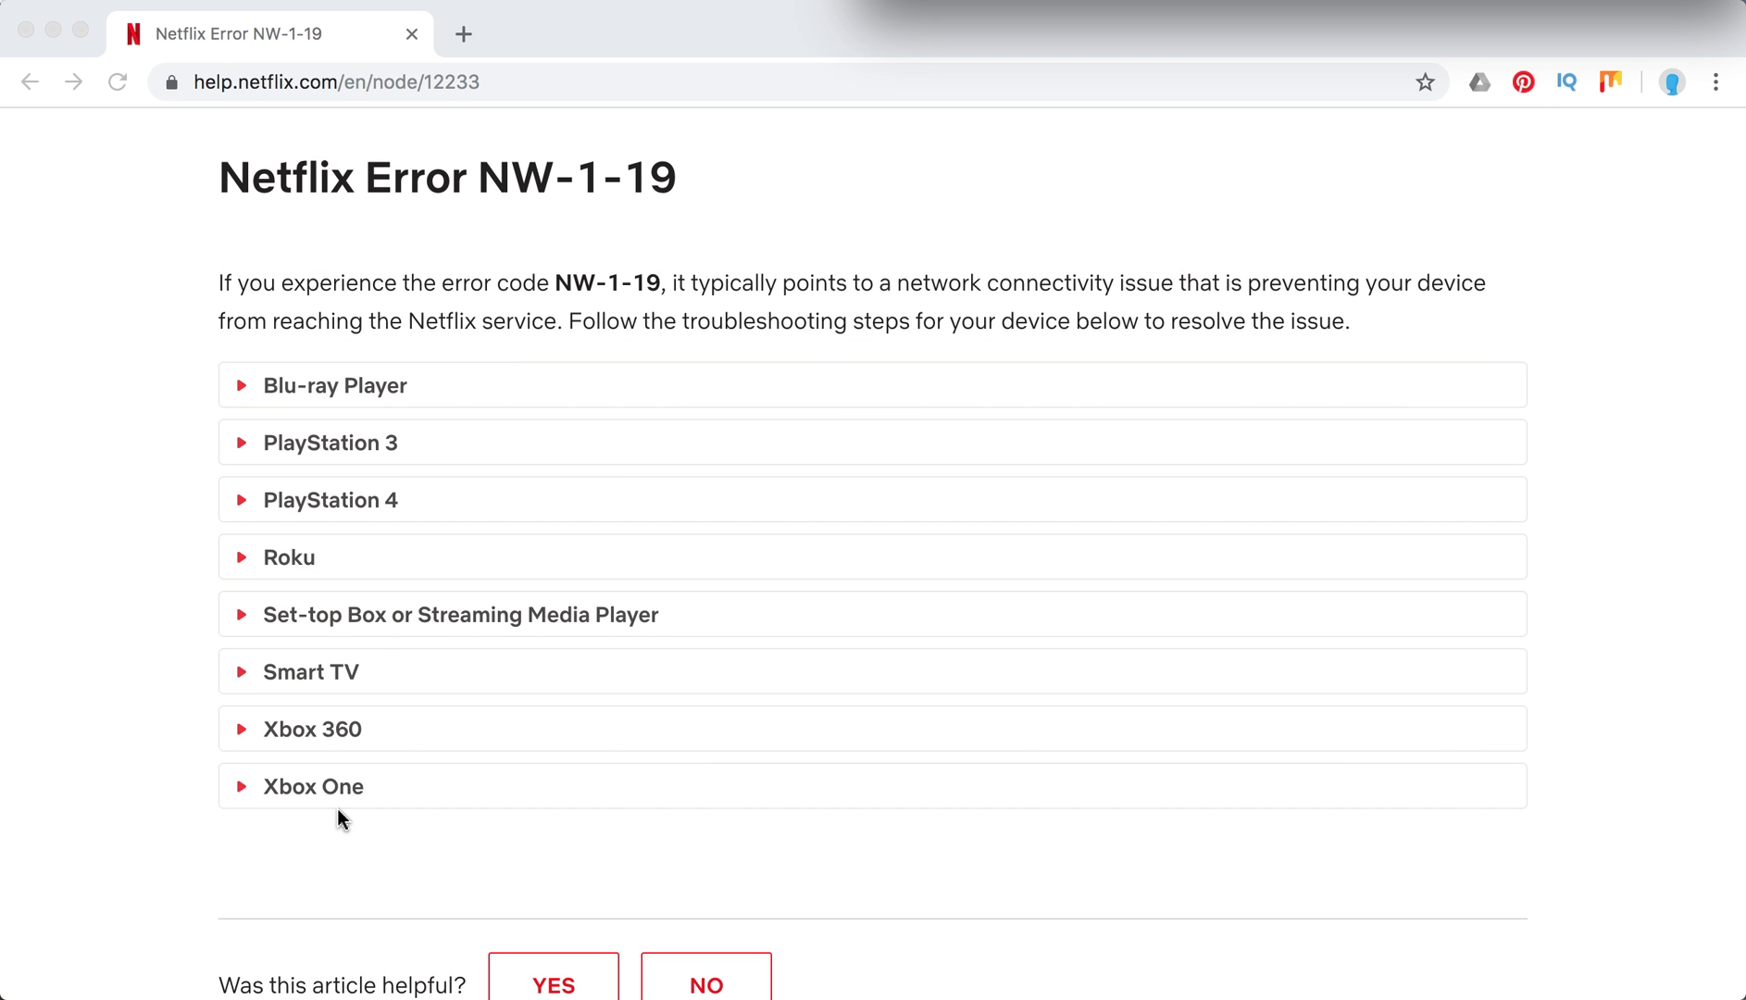
Step: Expand Blu-ray Player and its network-streaming, internet-connection and restart-device tips
left_click(369, 399)
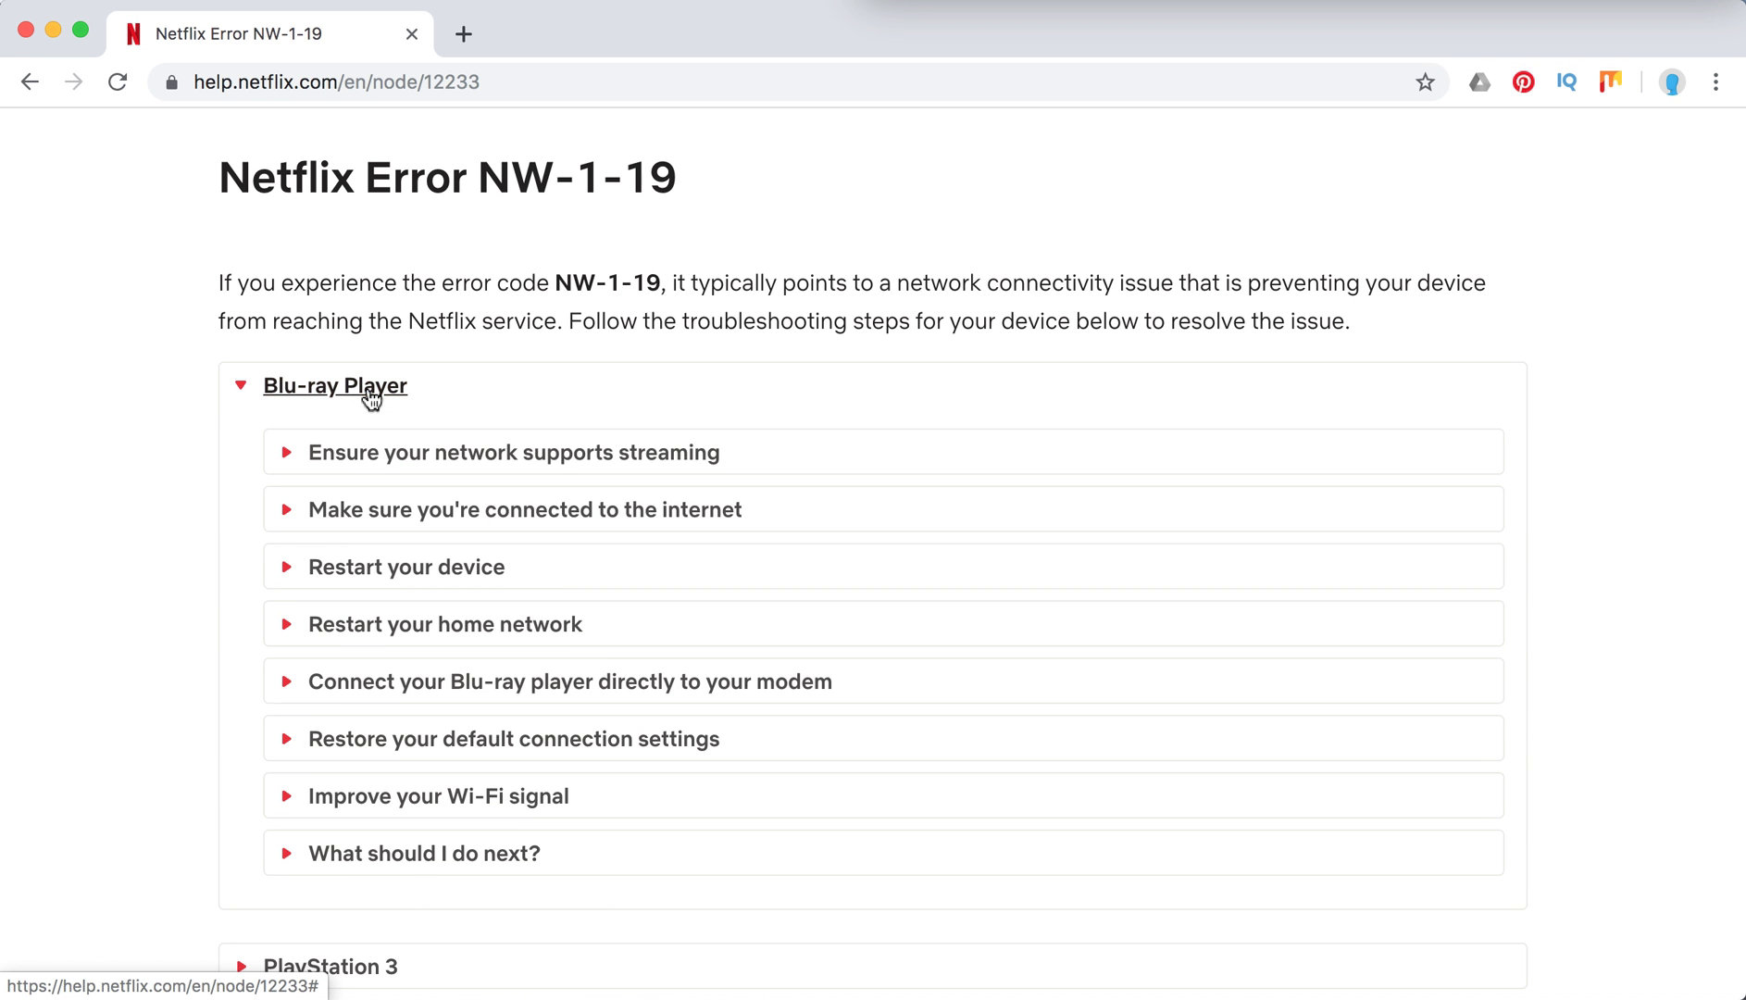
scroll(370, 398, "down", 1)
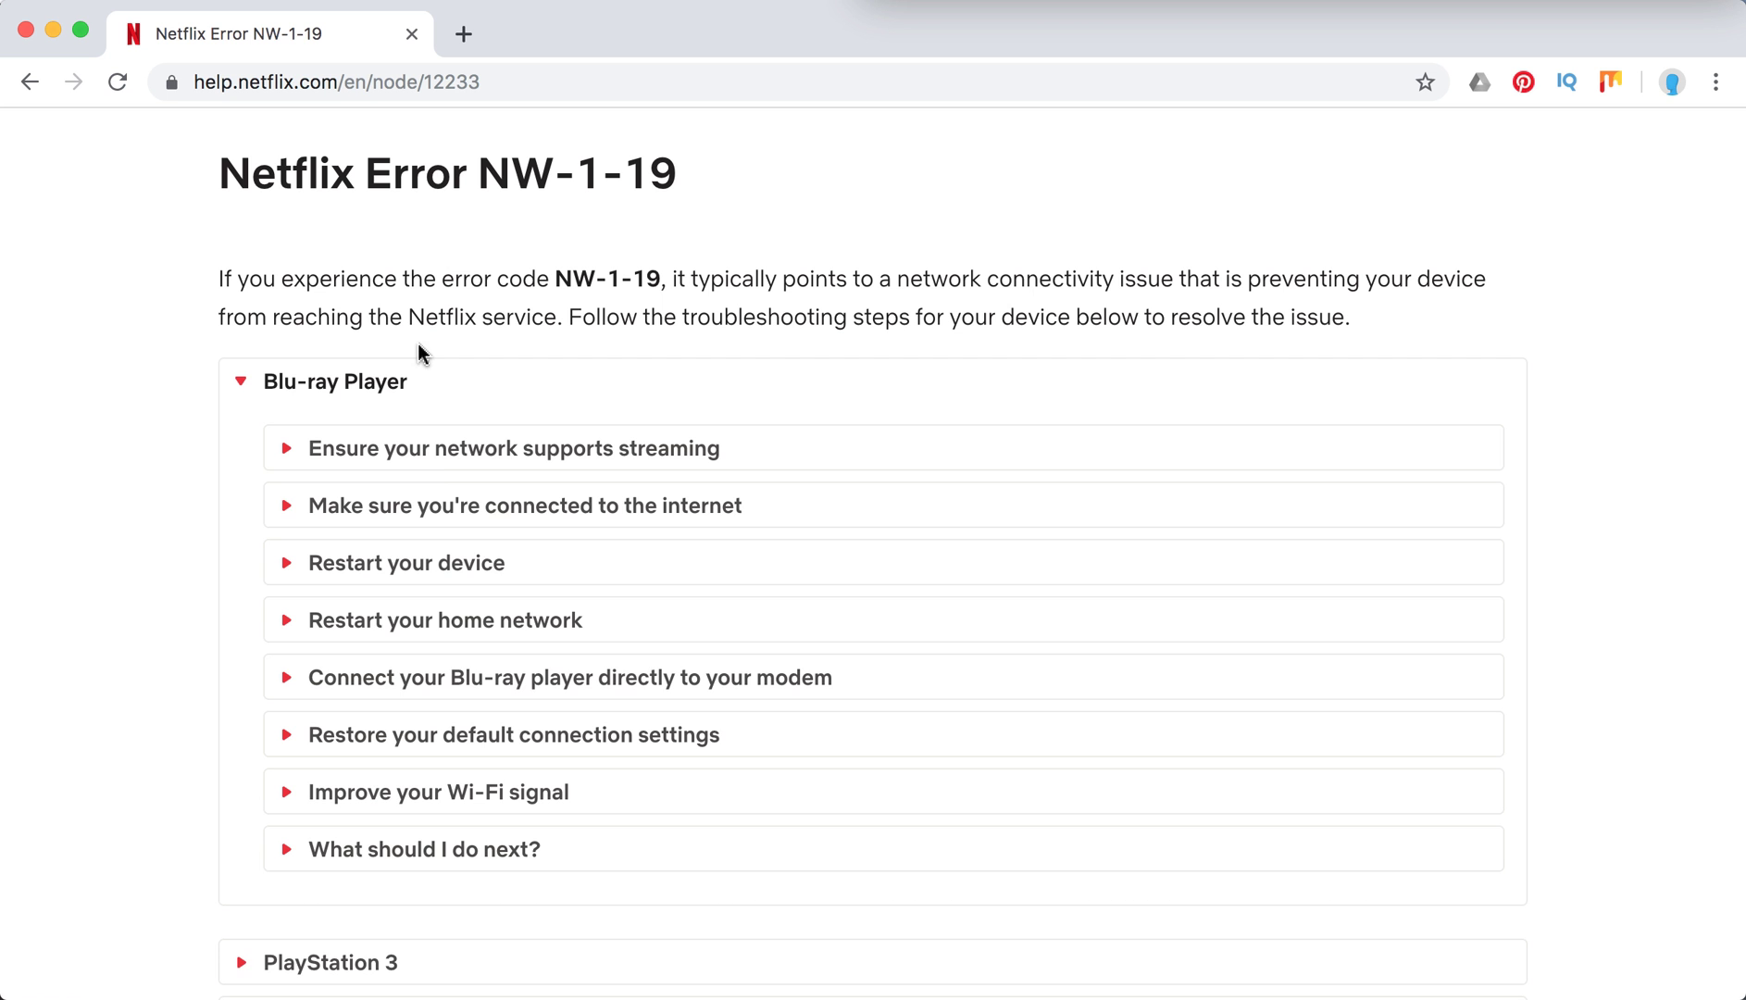
left_click(432, 453)
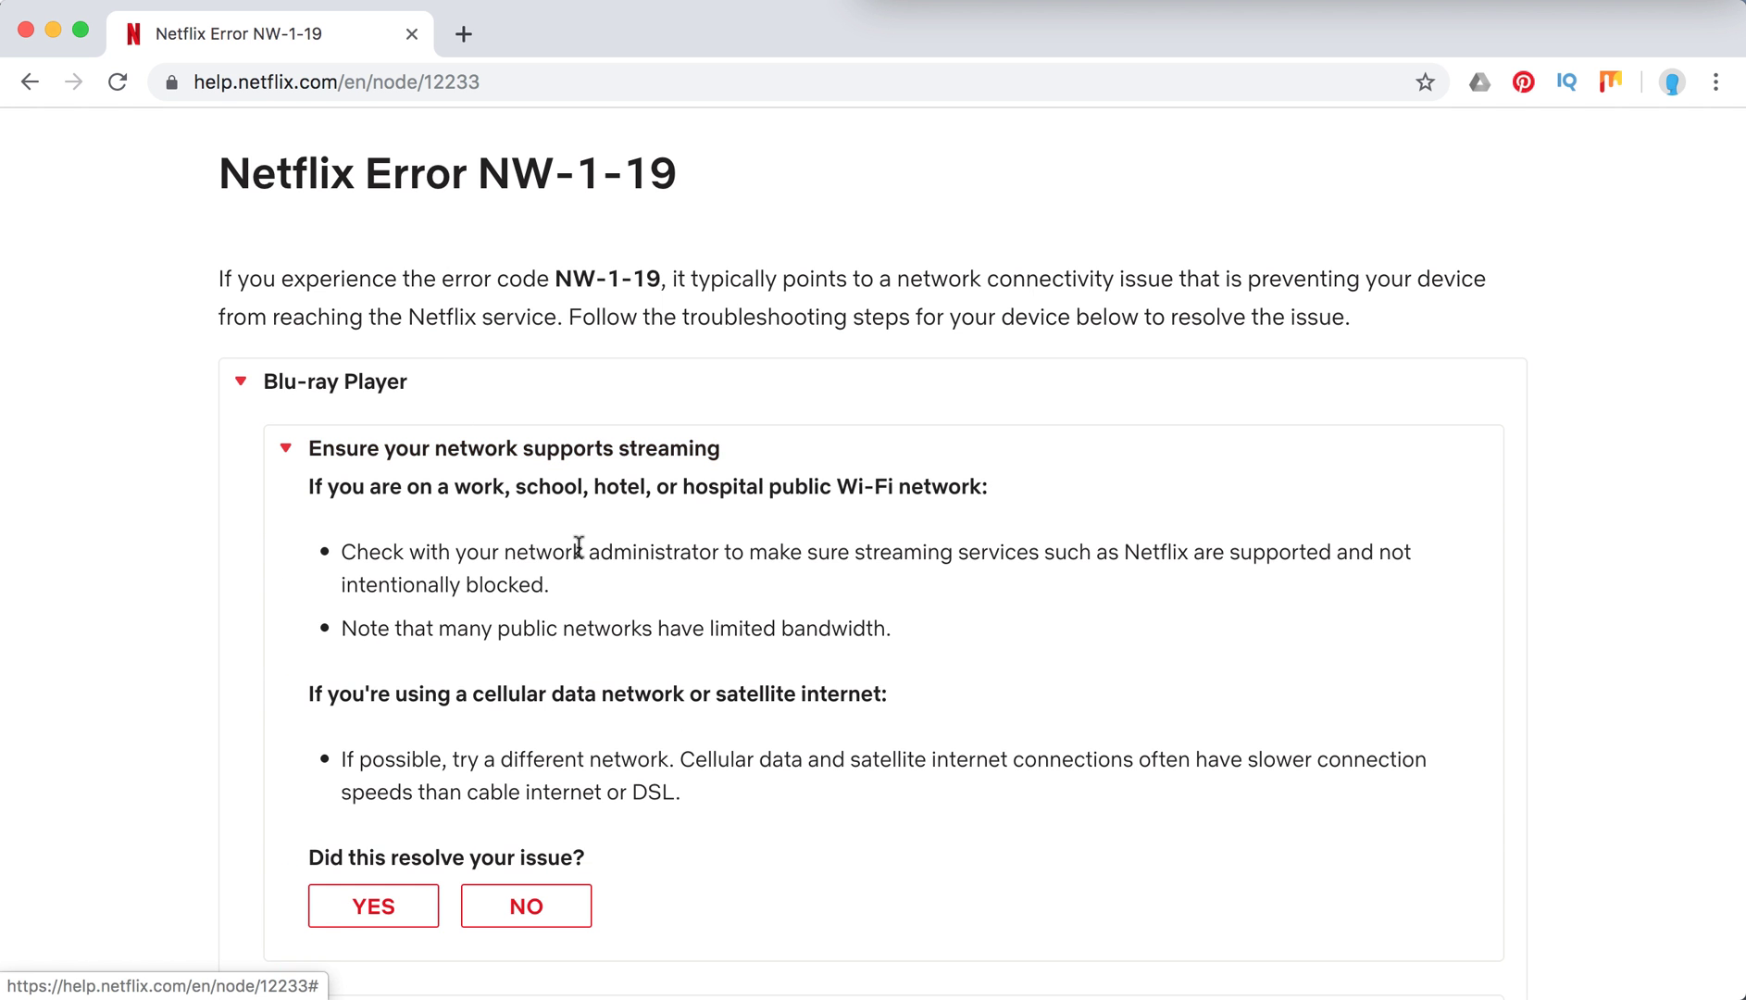
scroll(579, 547, "down", 2)
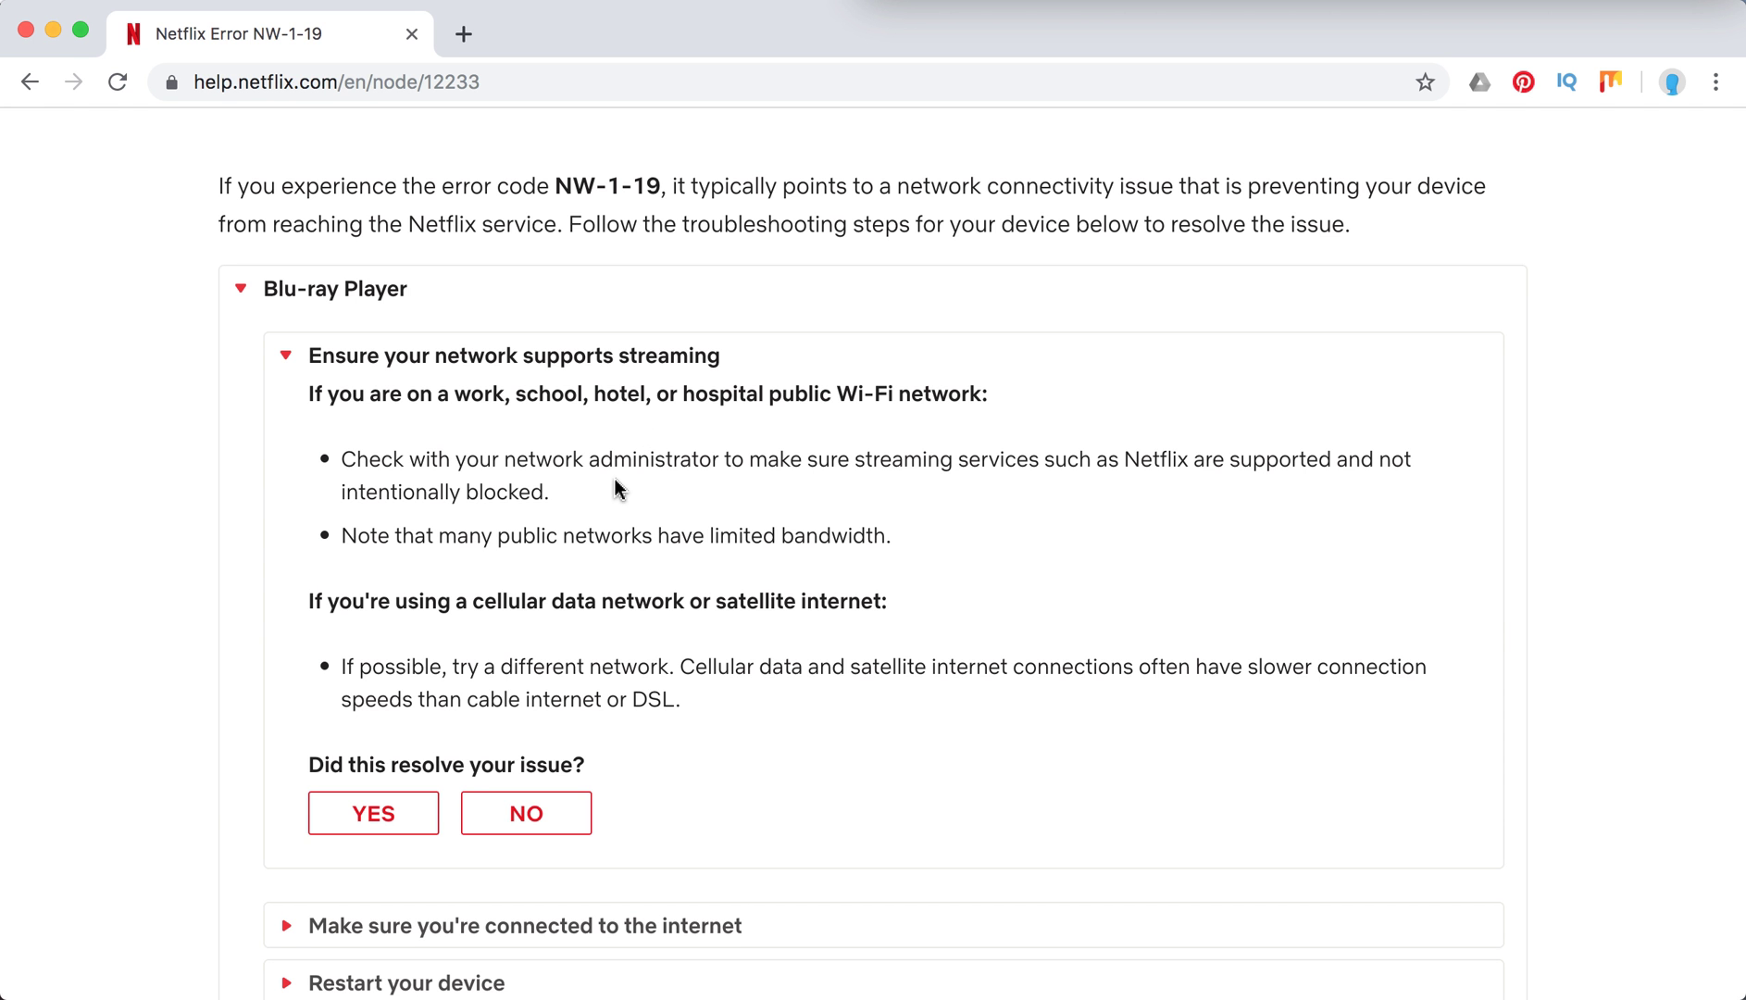
scroll(613, 488, "down", 3)
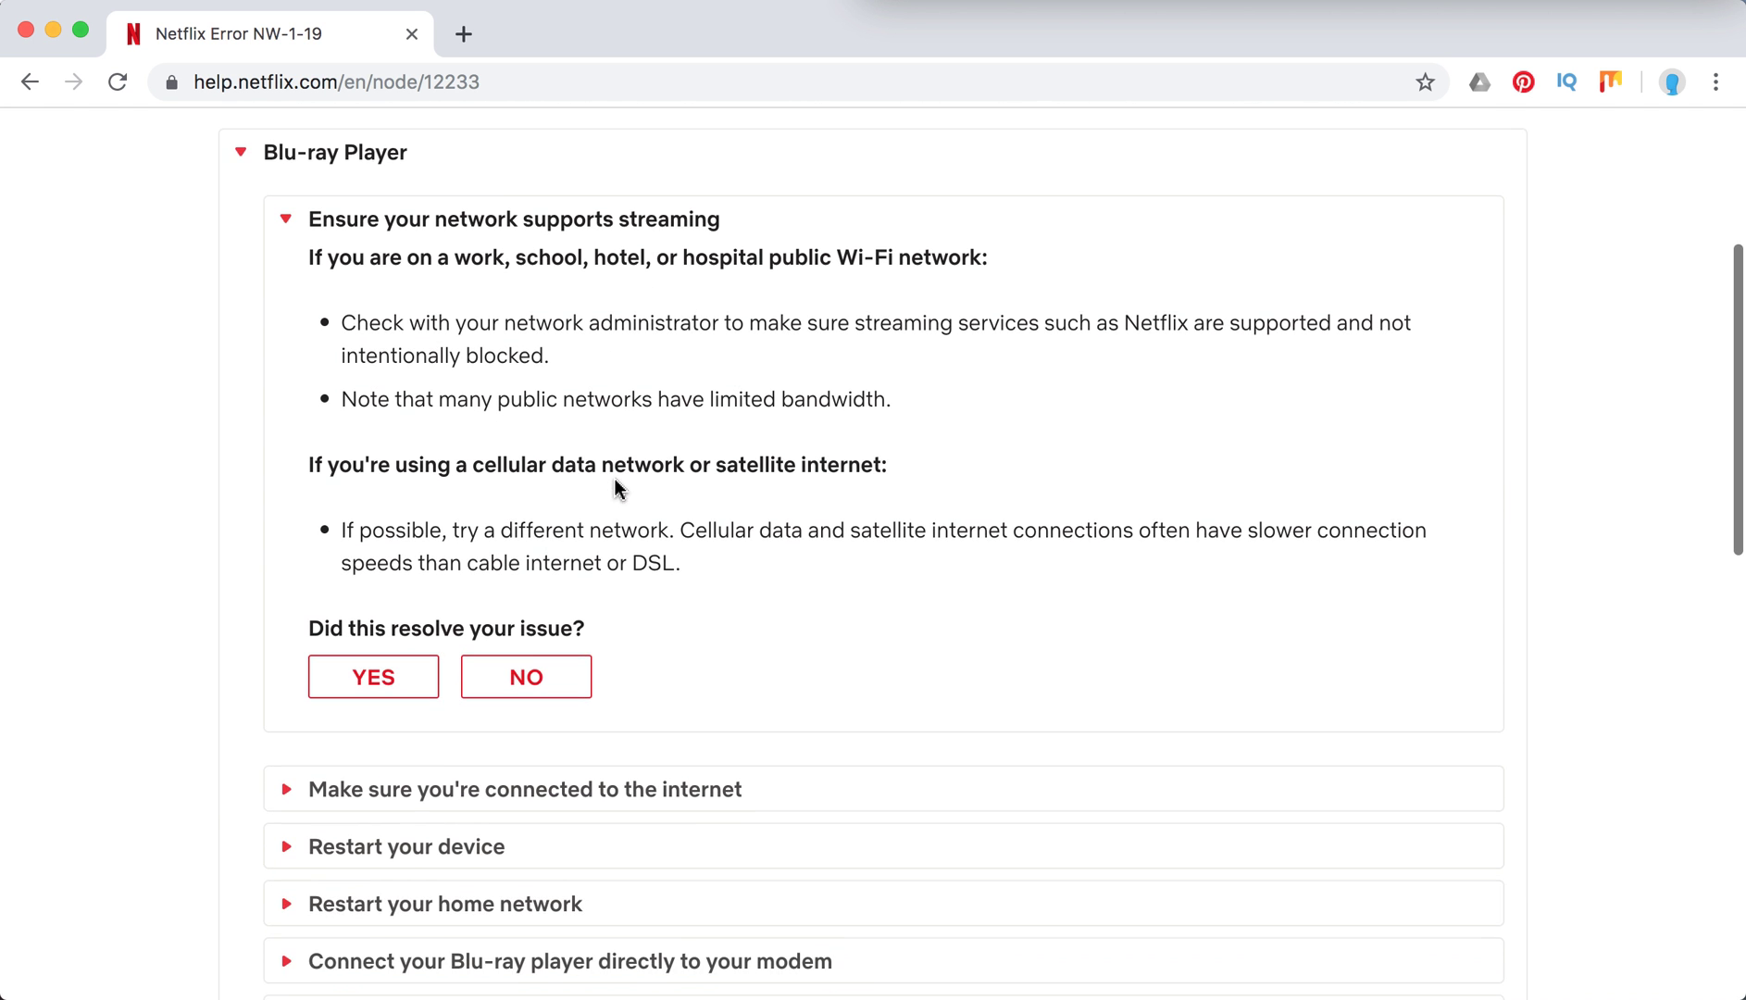
scroll(614, 488, "down", 1)
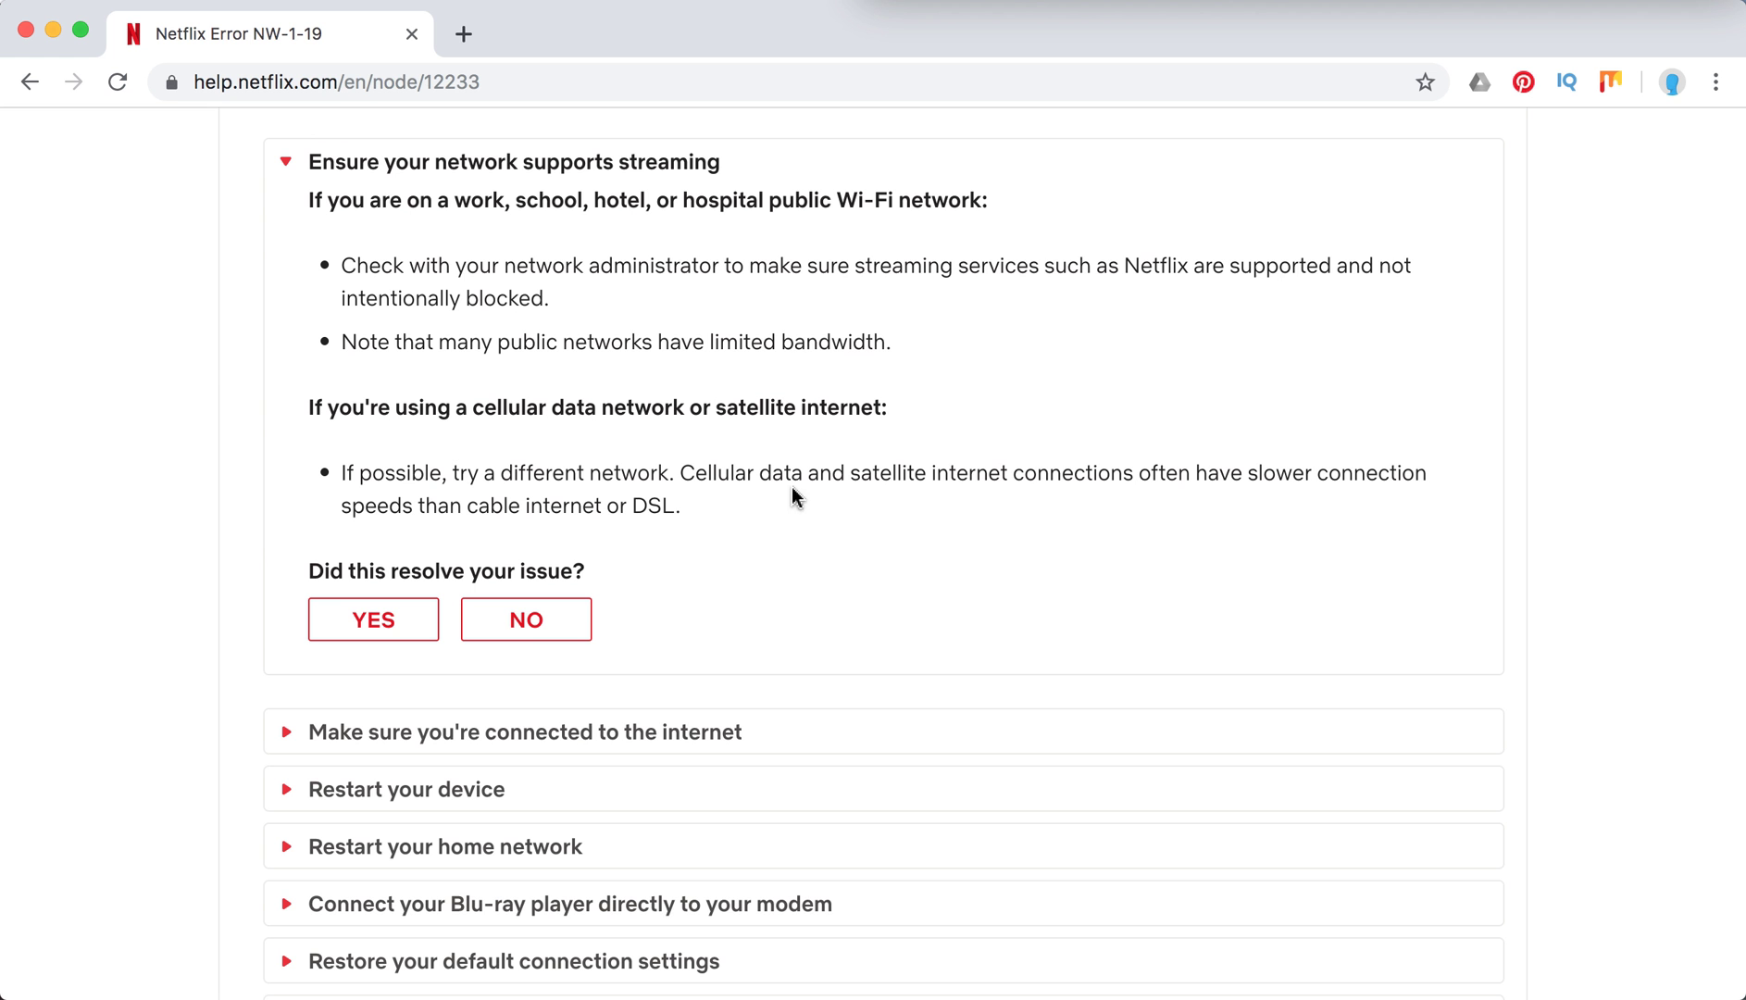
scroll(1229, 471, "down", 1)
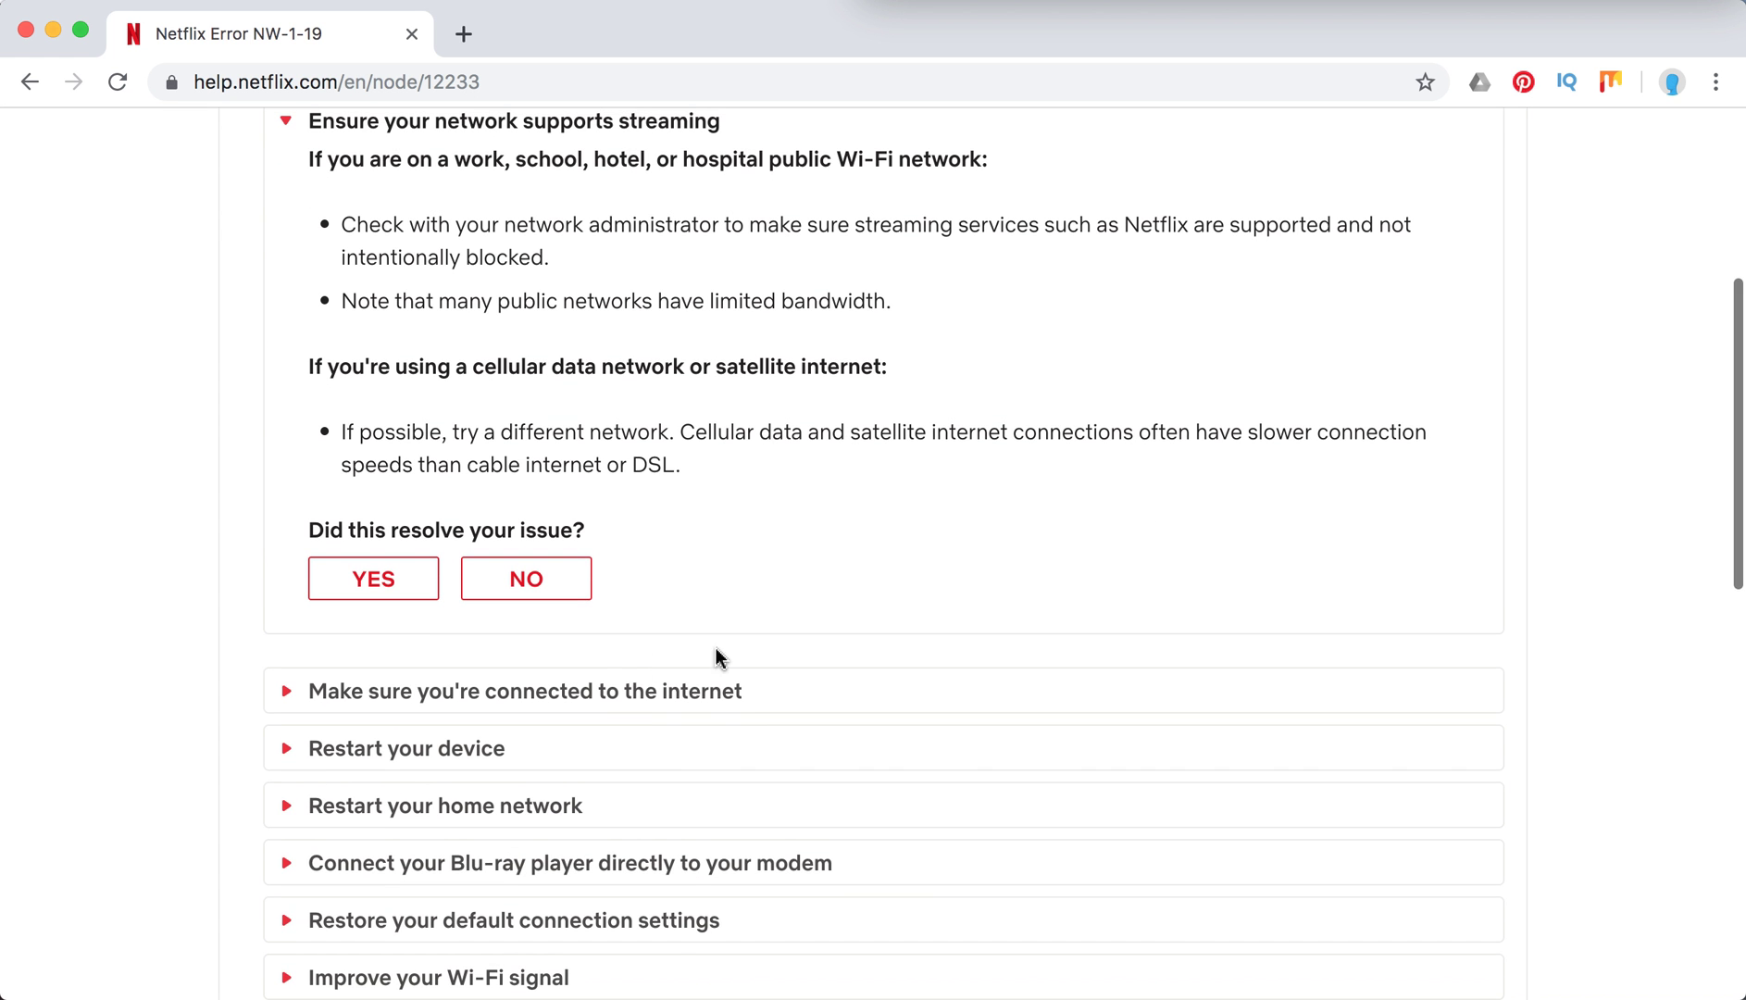
left_click(613, 696)
scroll(614, 697, "down", 4)
scroll(613, 696, "down", 1)
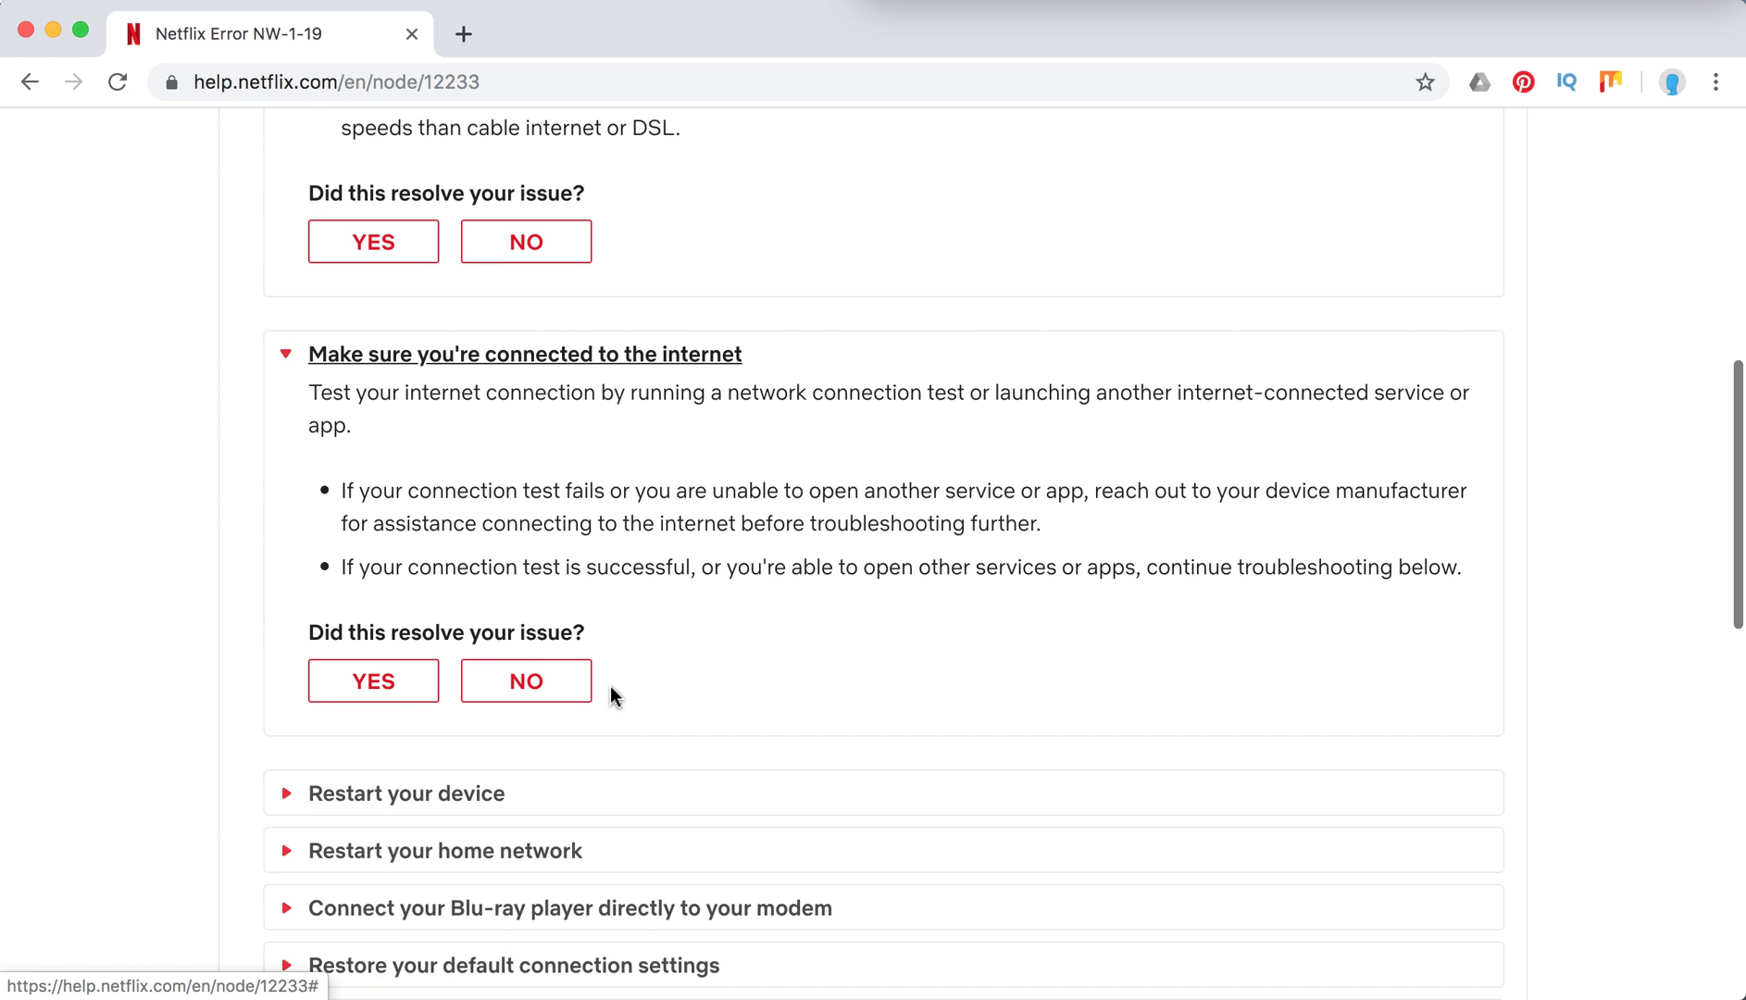
left_click(439, 789)
scroll(439, 792, "down", 4)
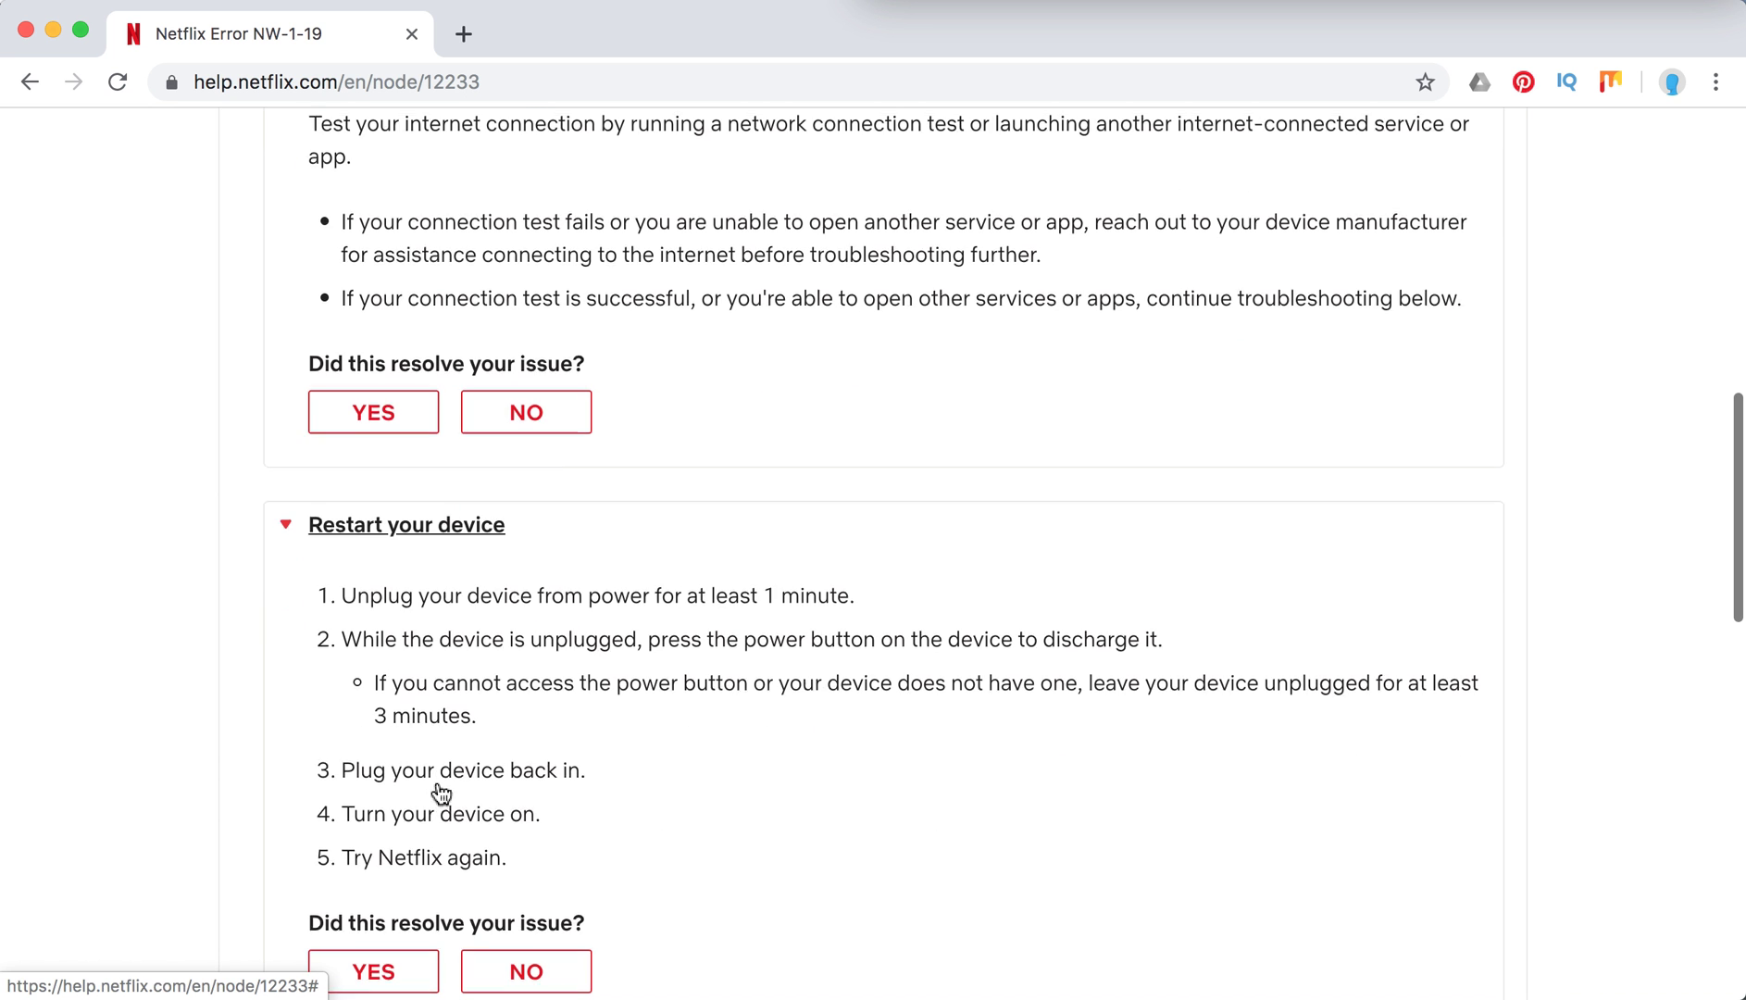
scroll(568, 746, "down", 3)
scroll(567, 746, "down", 3)
Step: Expand Blu-ray's home-network restart, direct-modem, default-settings, Wi-Fi and 'What should I do next?' tips
left_click(501, 665)
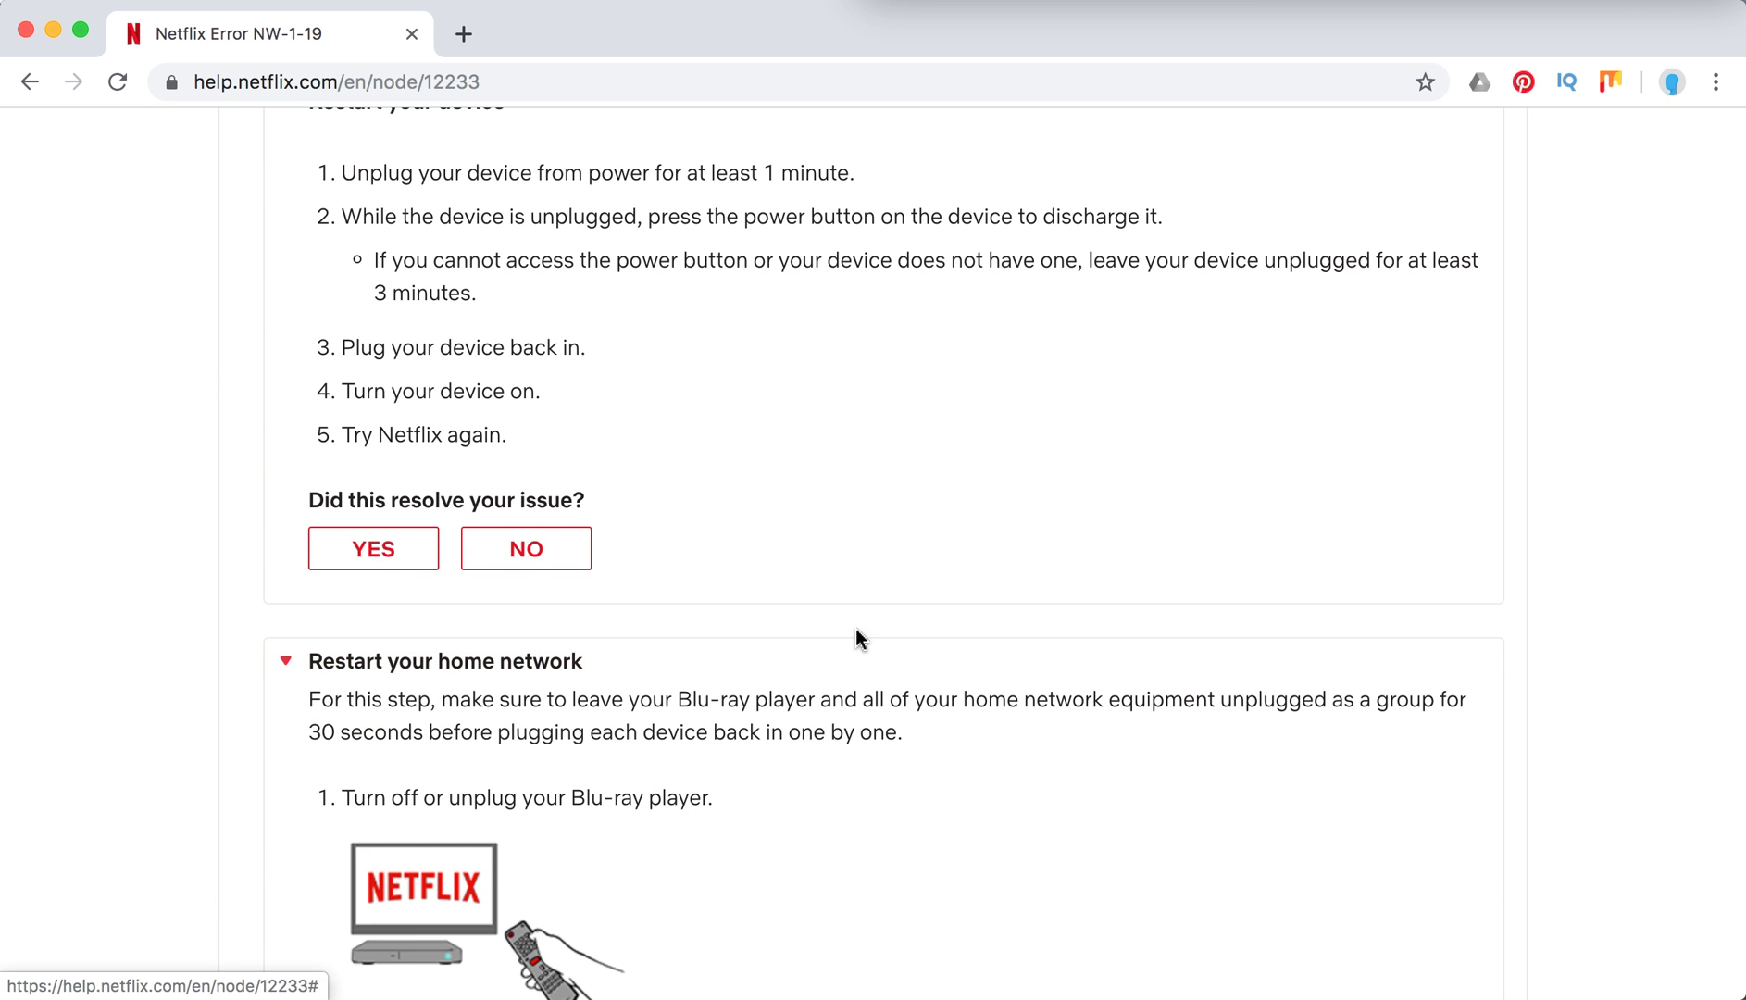
scroll(858, 637, "down", 6)
scroll(856, 638, "down", 6)
scroll(856, 638, "down", 5)
scroll(855, 637, "down", 5)
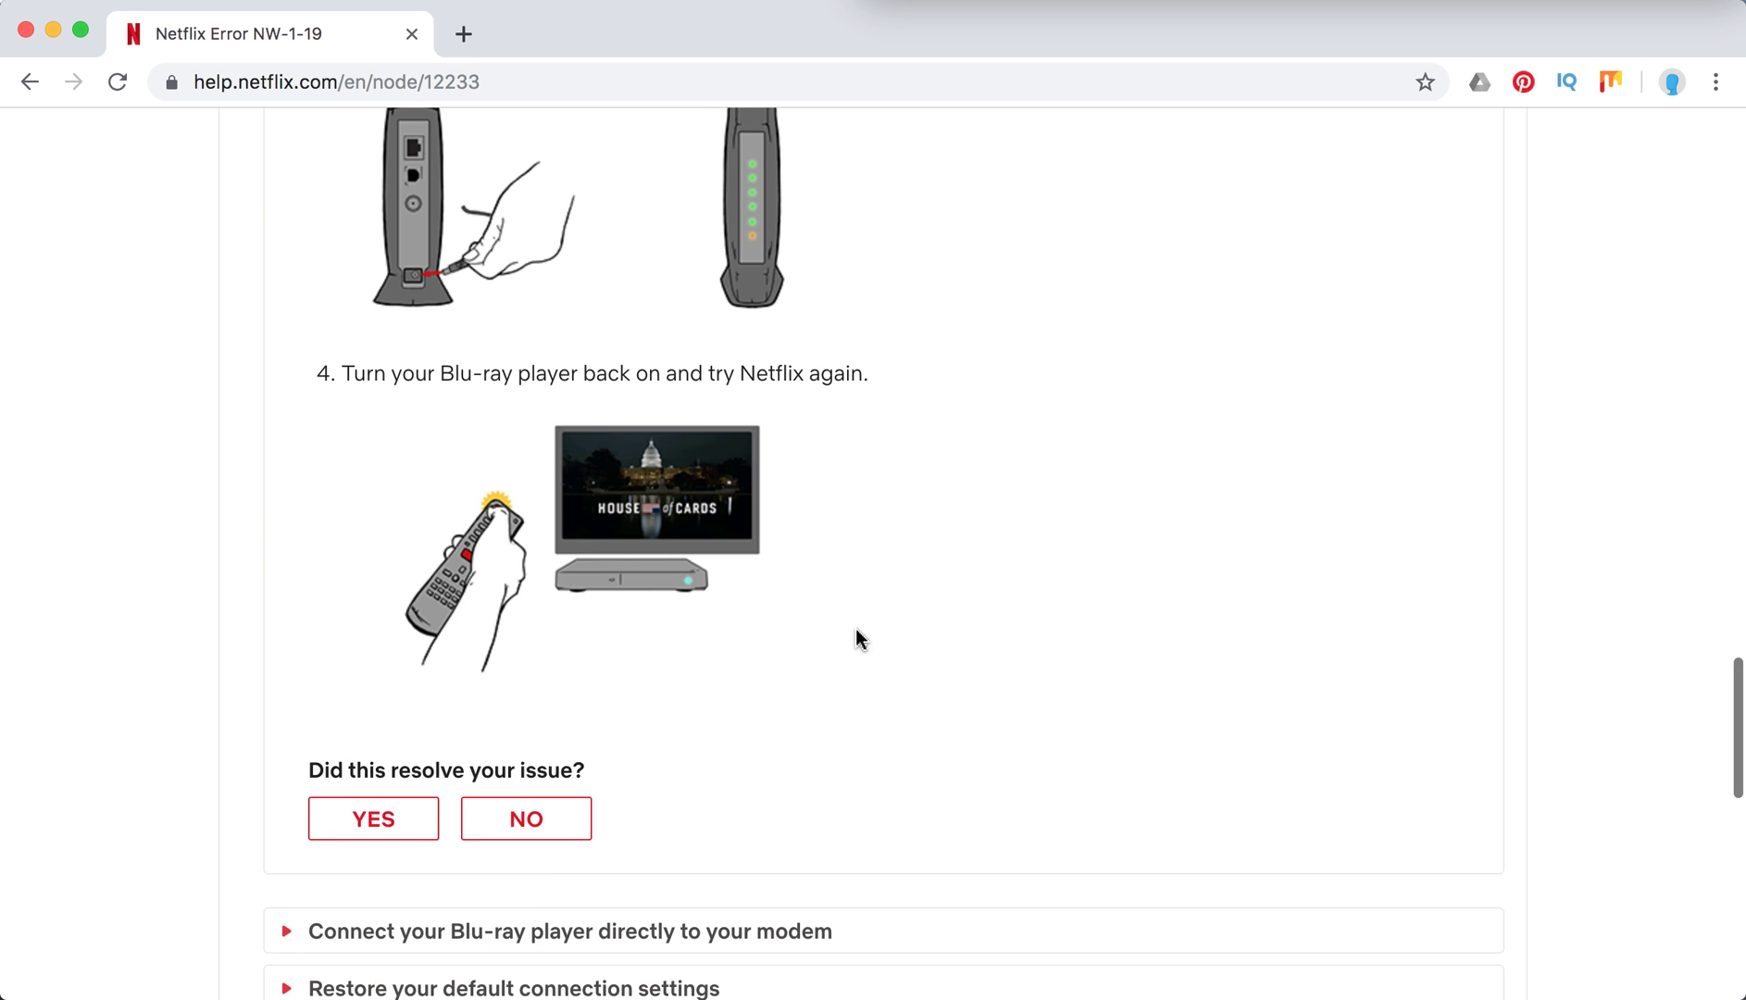
scroll(856, 637, "down", 2)
left_click(656, 782)
scroll(912, 722, "down", 1)
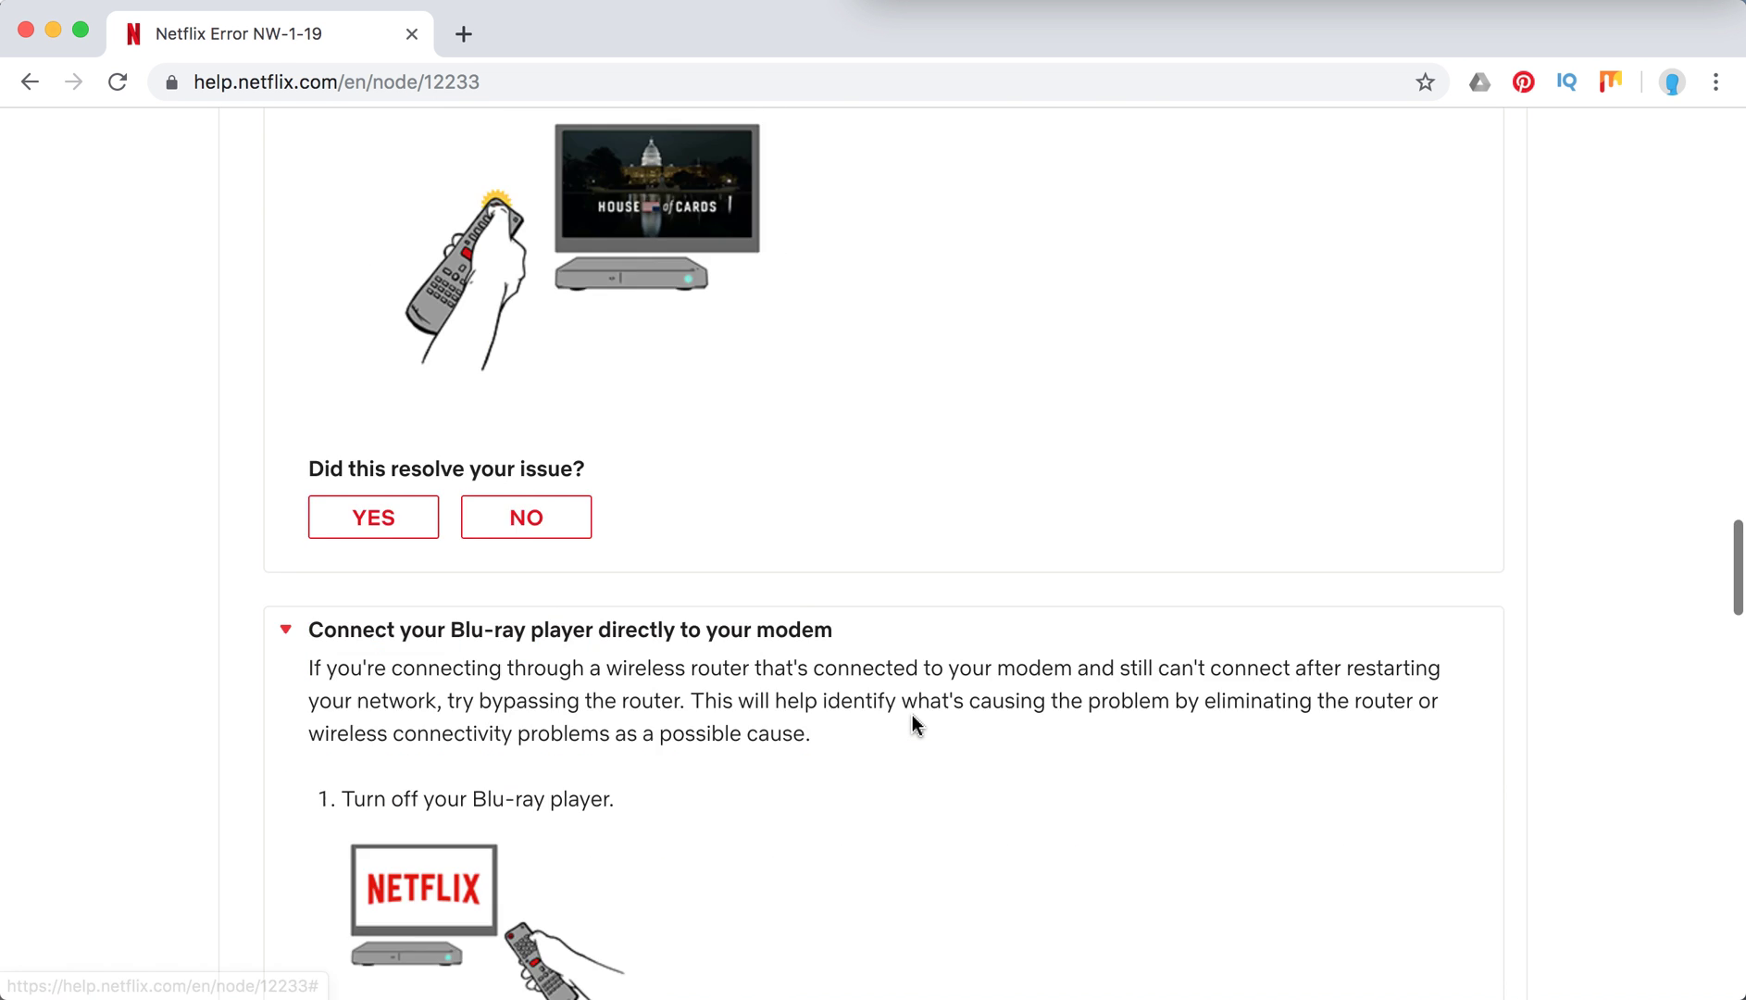
scroll(913, 722, "down", 2)
scroll(913, 722, "down", 4)
scroll(913, 724, "down", 5)
scroll(913, 724, "down", 2)
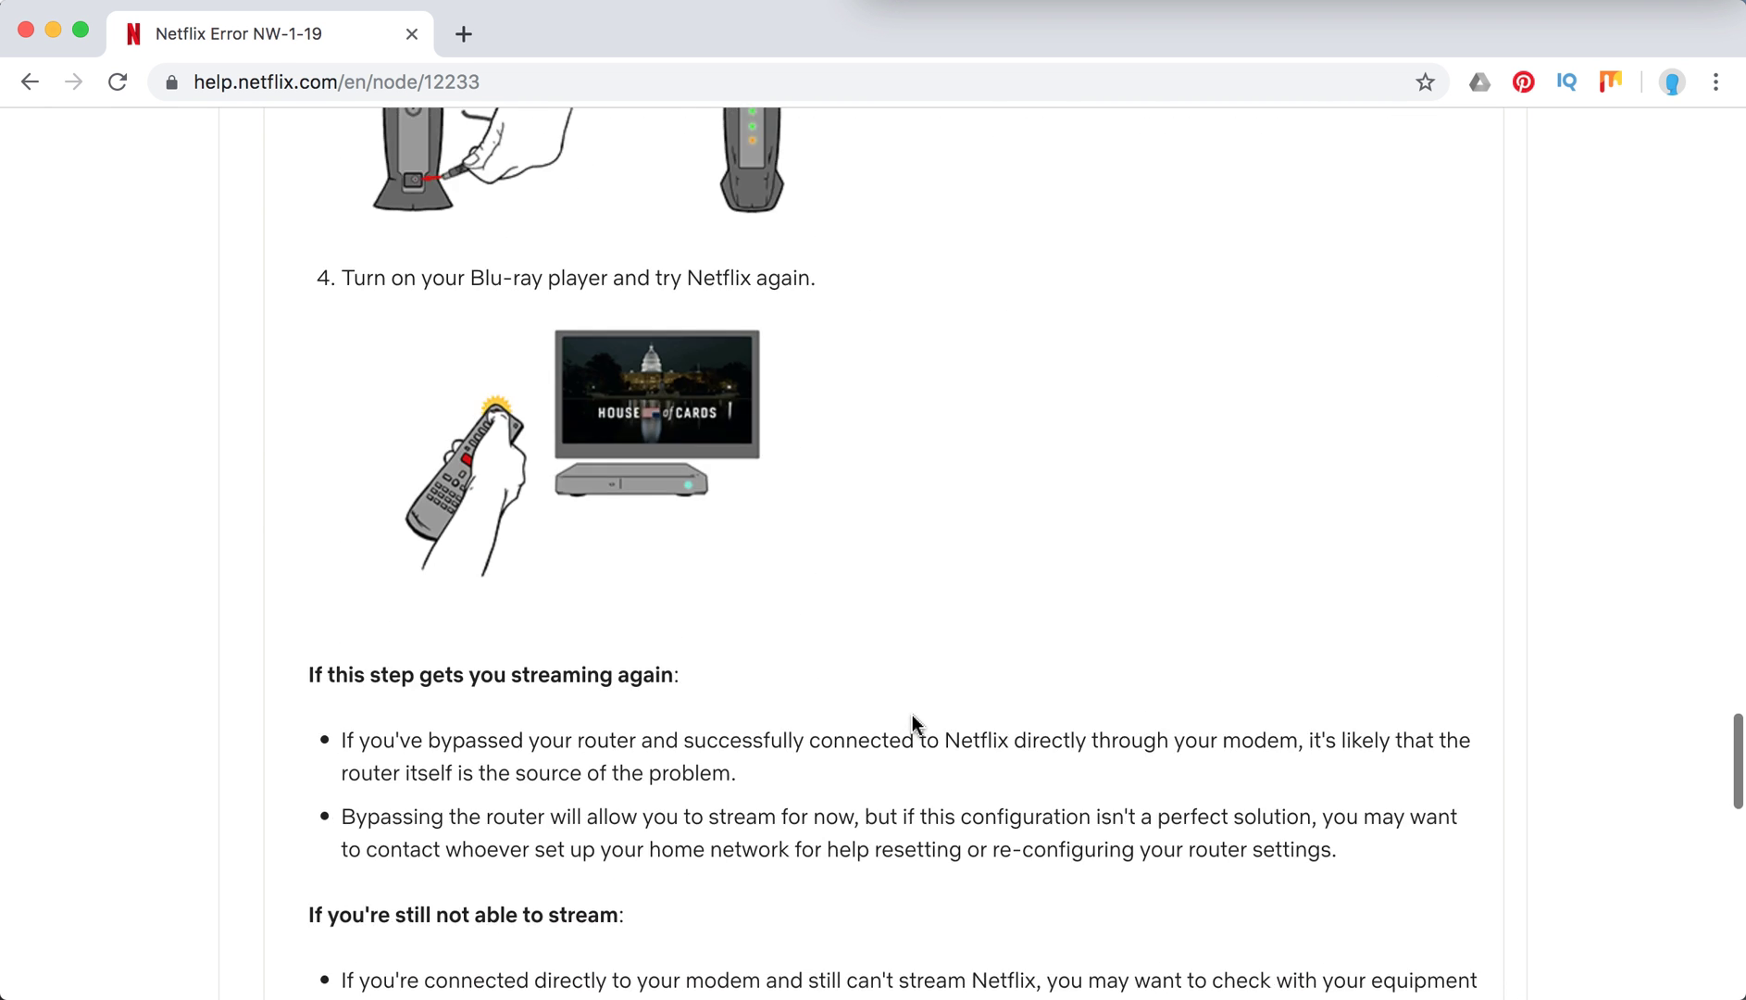
scroll(913, 724, "down", 3)
scroll(912, 723, "down", 2)
left_click(616, 781)
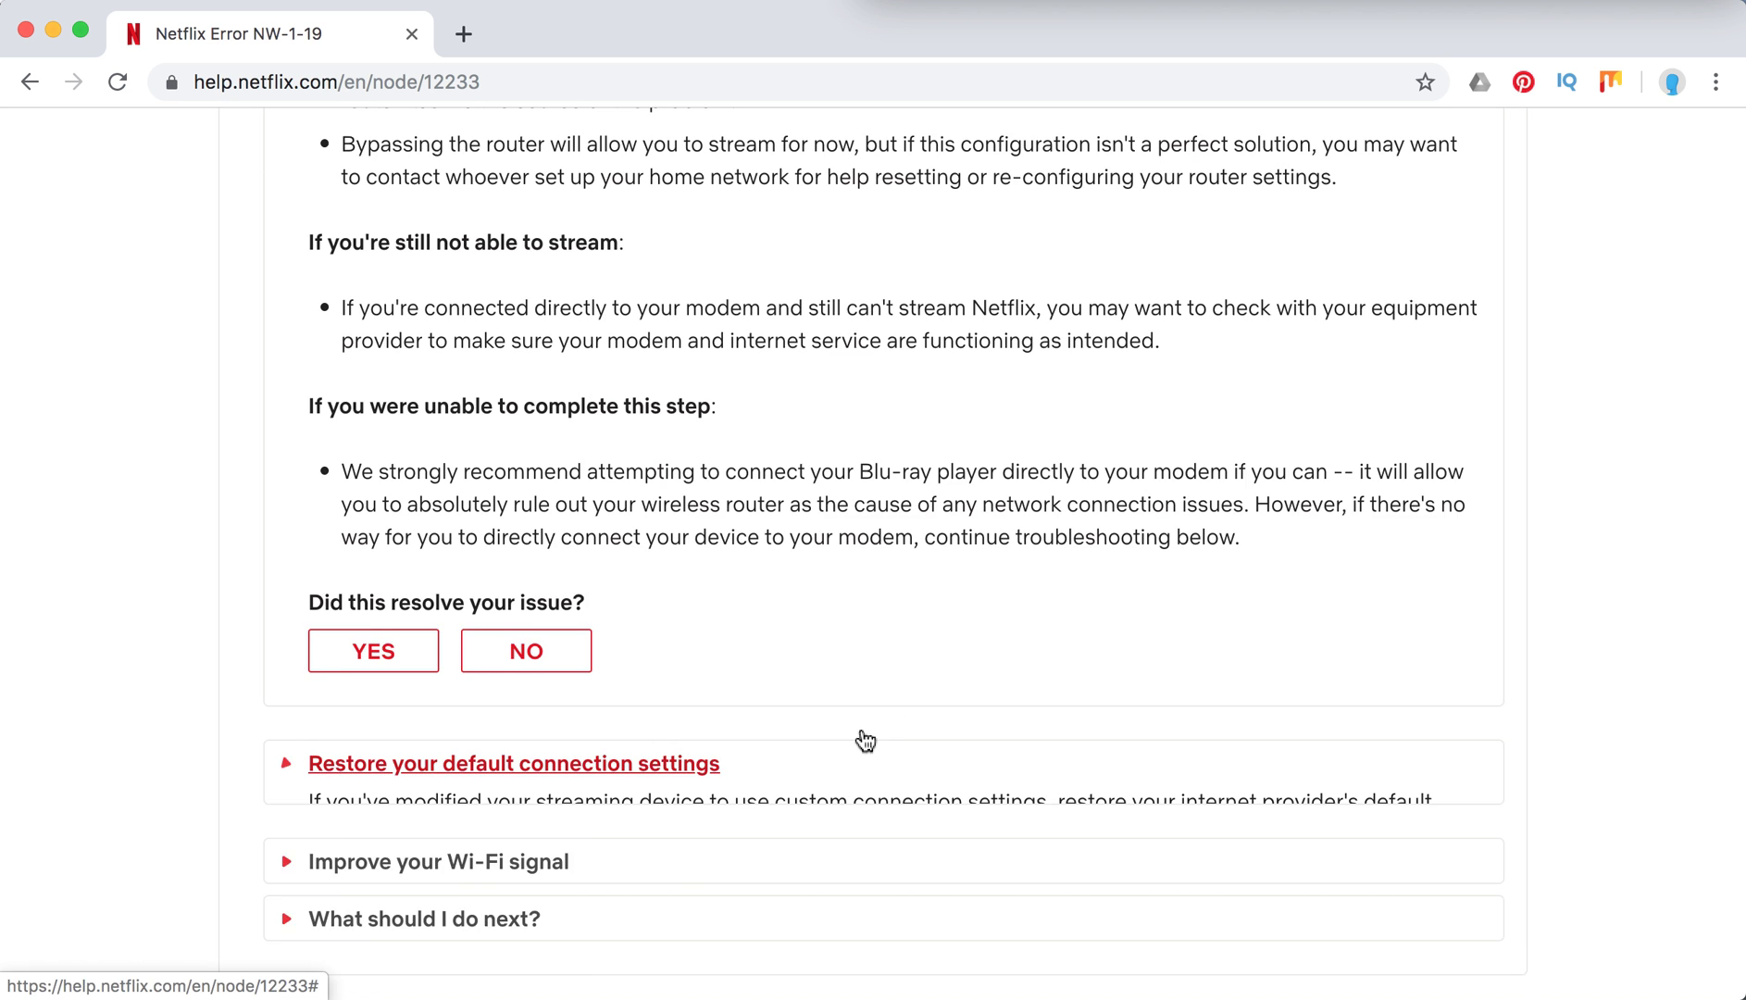
scroll(892, 735, "down", 3)
scroll(892, 737, "down", 1)
scroll(893, 737, "up", 1)
scroll(893, 737, "down", 1)
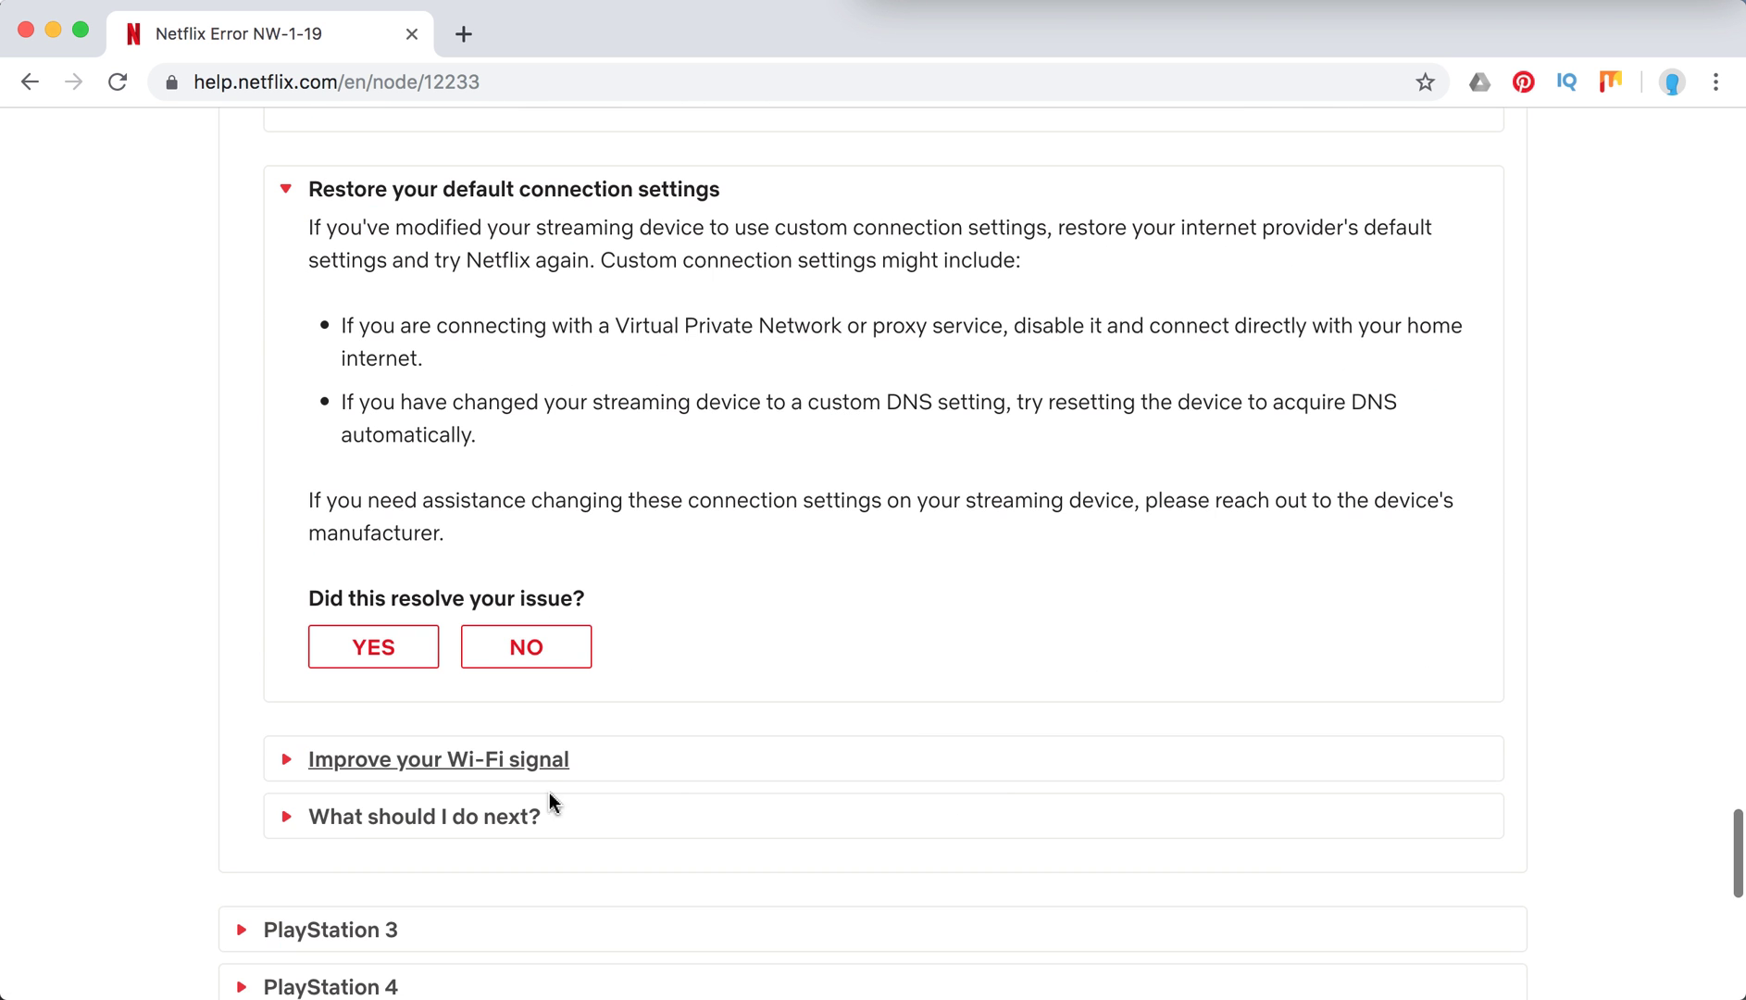
left_click(535, 767)
scroll(874, 724, "down", 3)
scroll(870, 712, "down", 1)
left_click(506, 850)
scroll(787, 753, "down", 2)
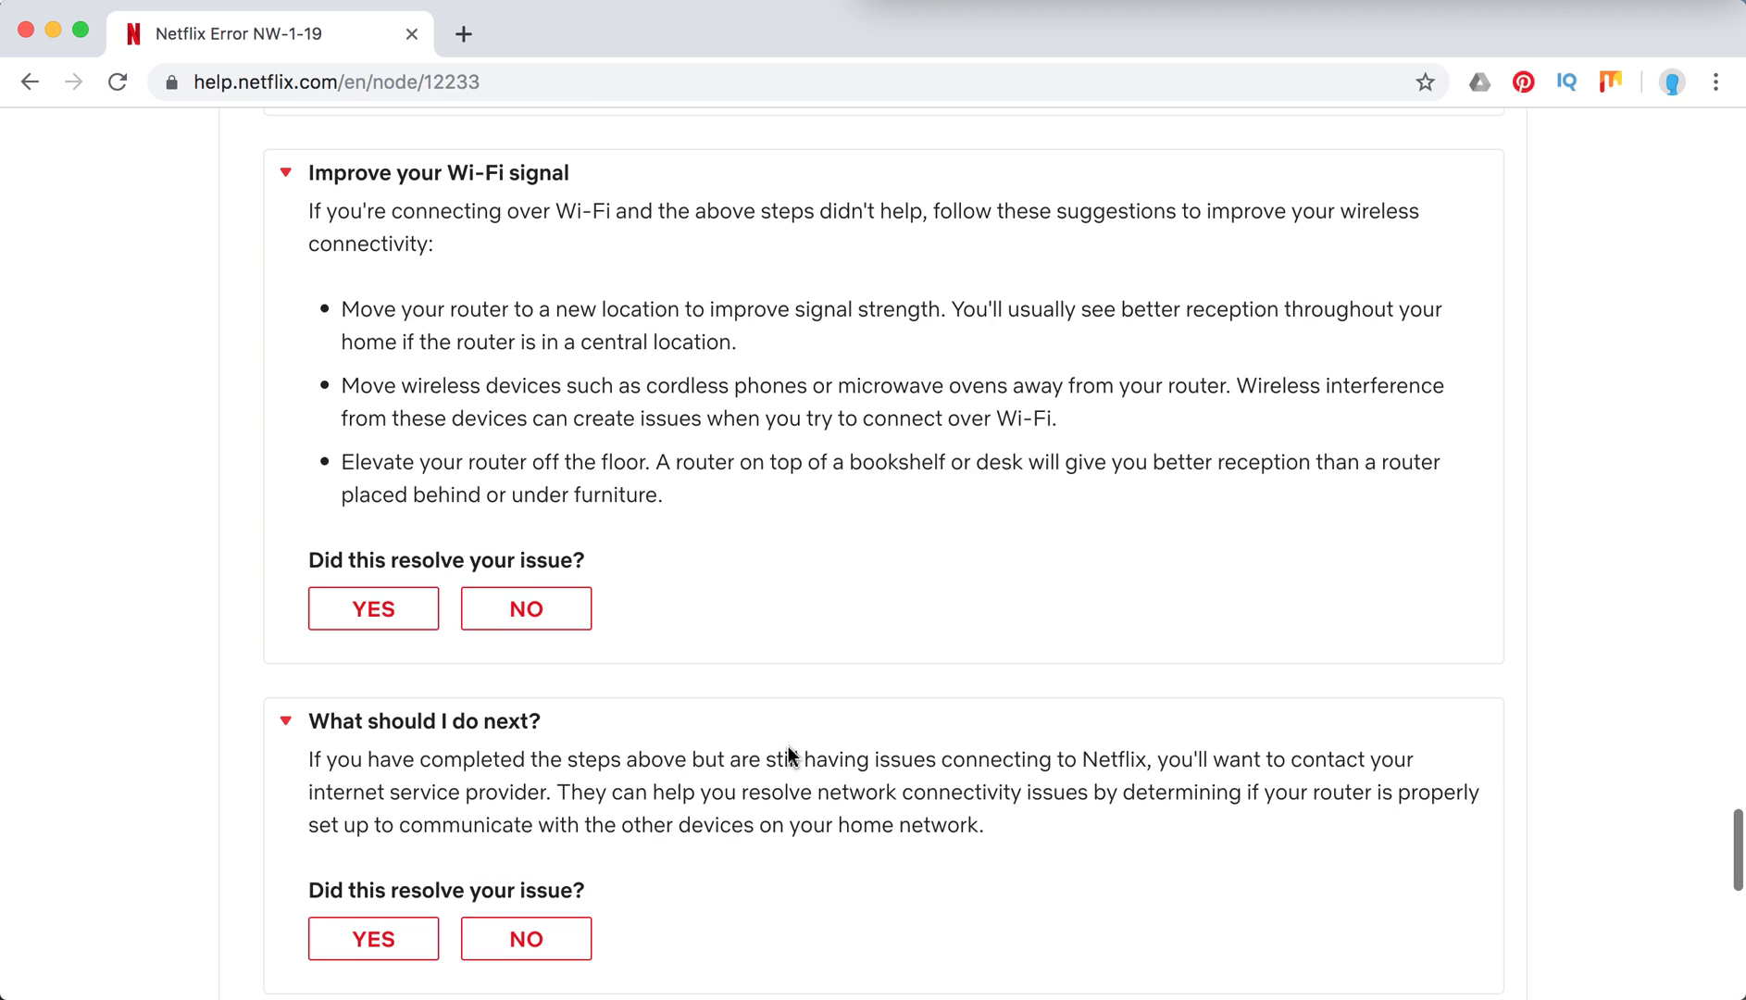
scroll(787, 752, "down", 2)
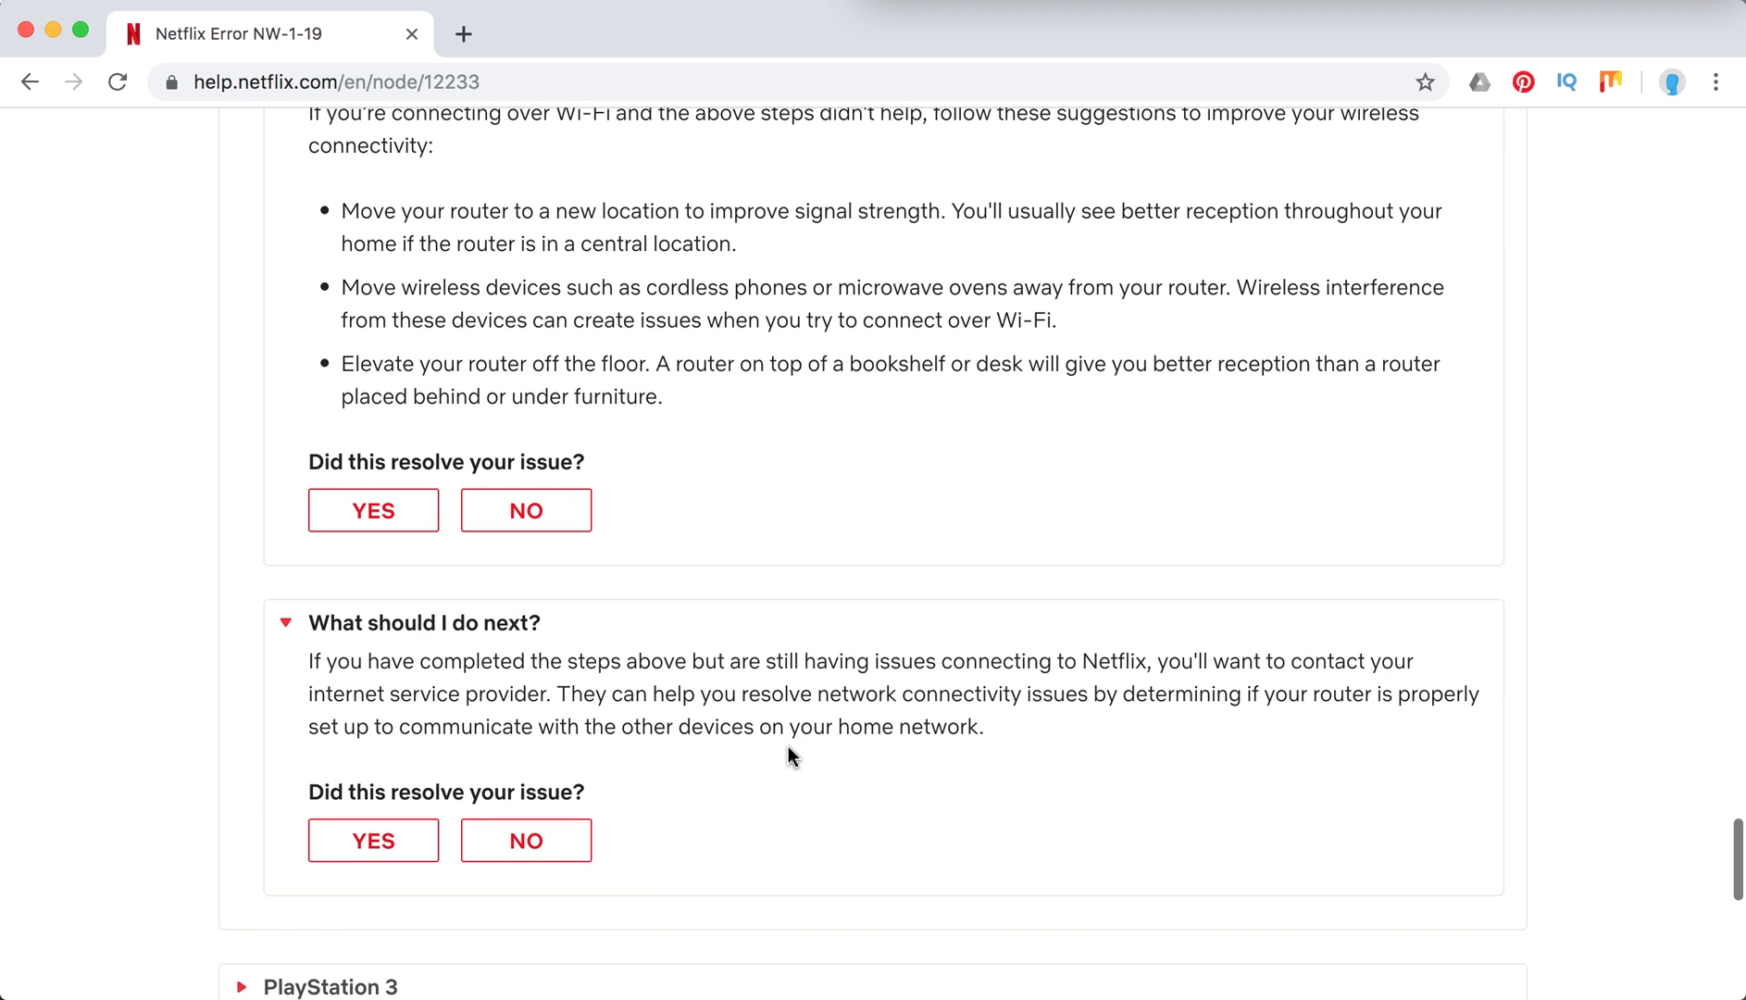
scroll(789, 754, "down", 5)
scroll(791, 758, "down", 1)
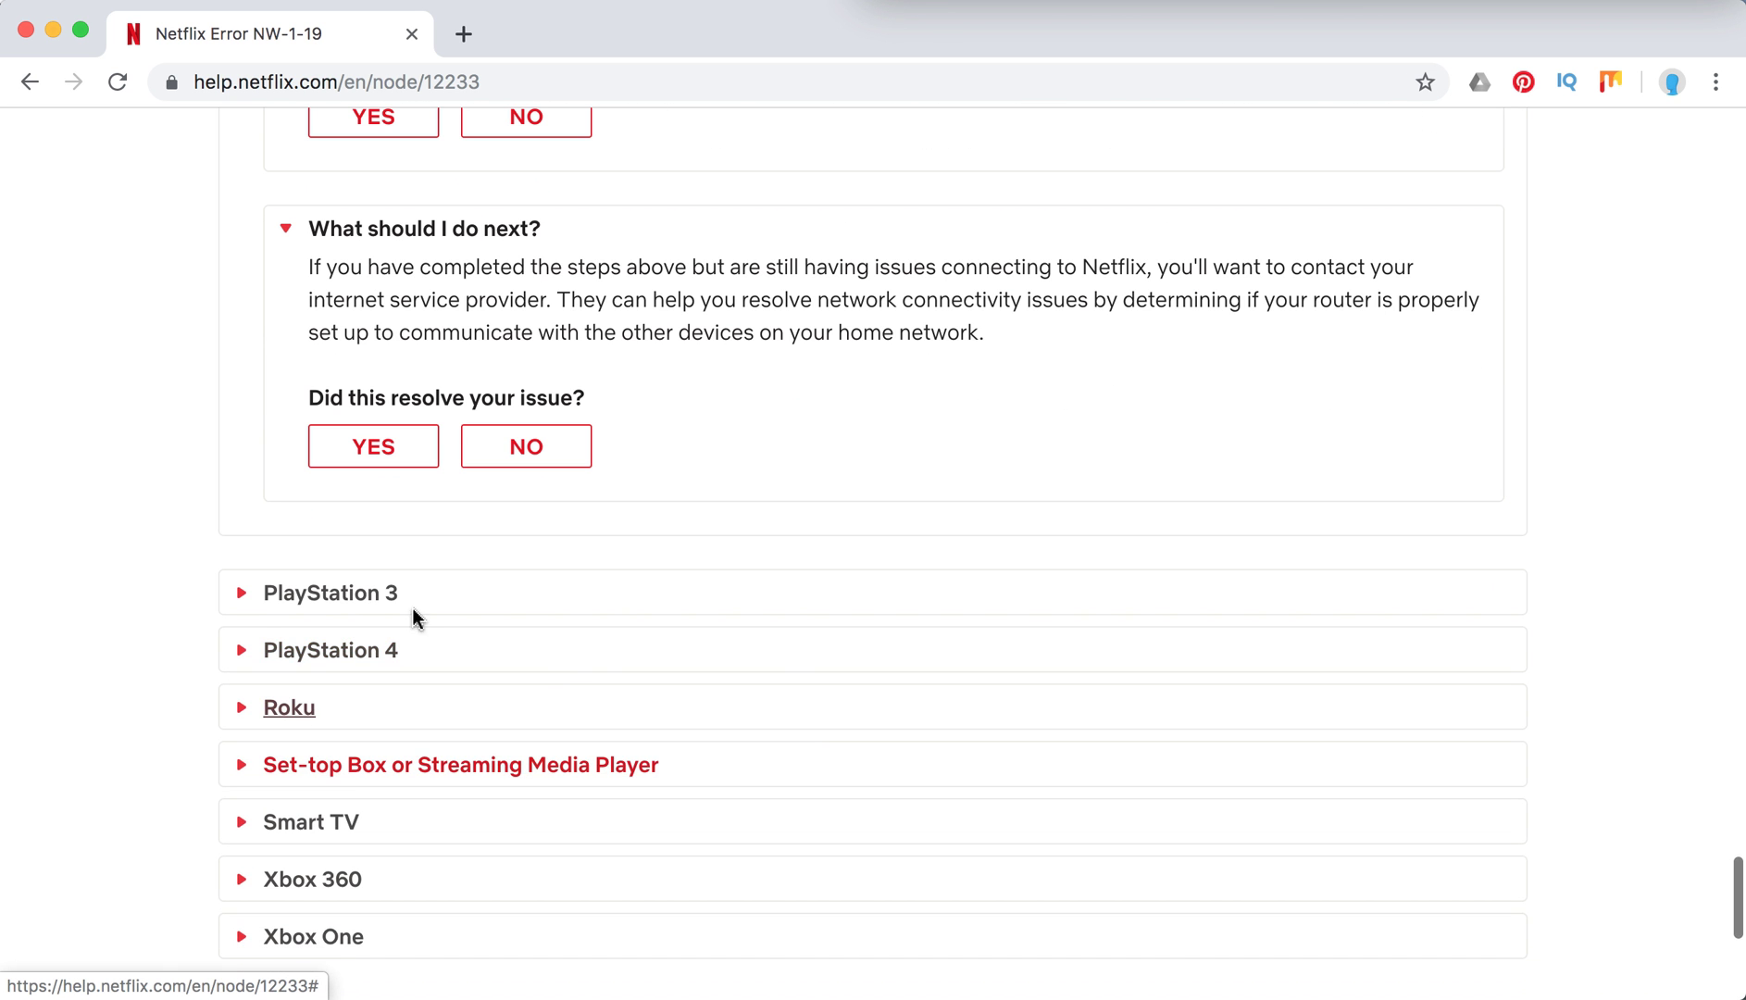
Step: Expand PlayStation 3 with its streaming-support, internet-test and restart-PlayStation tips
left_click(377, 597)
scroll(784, 609, "down", 3)
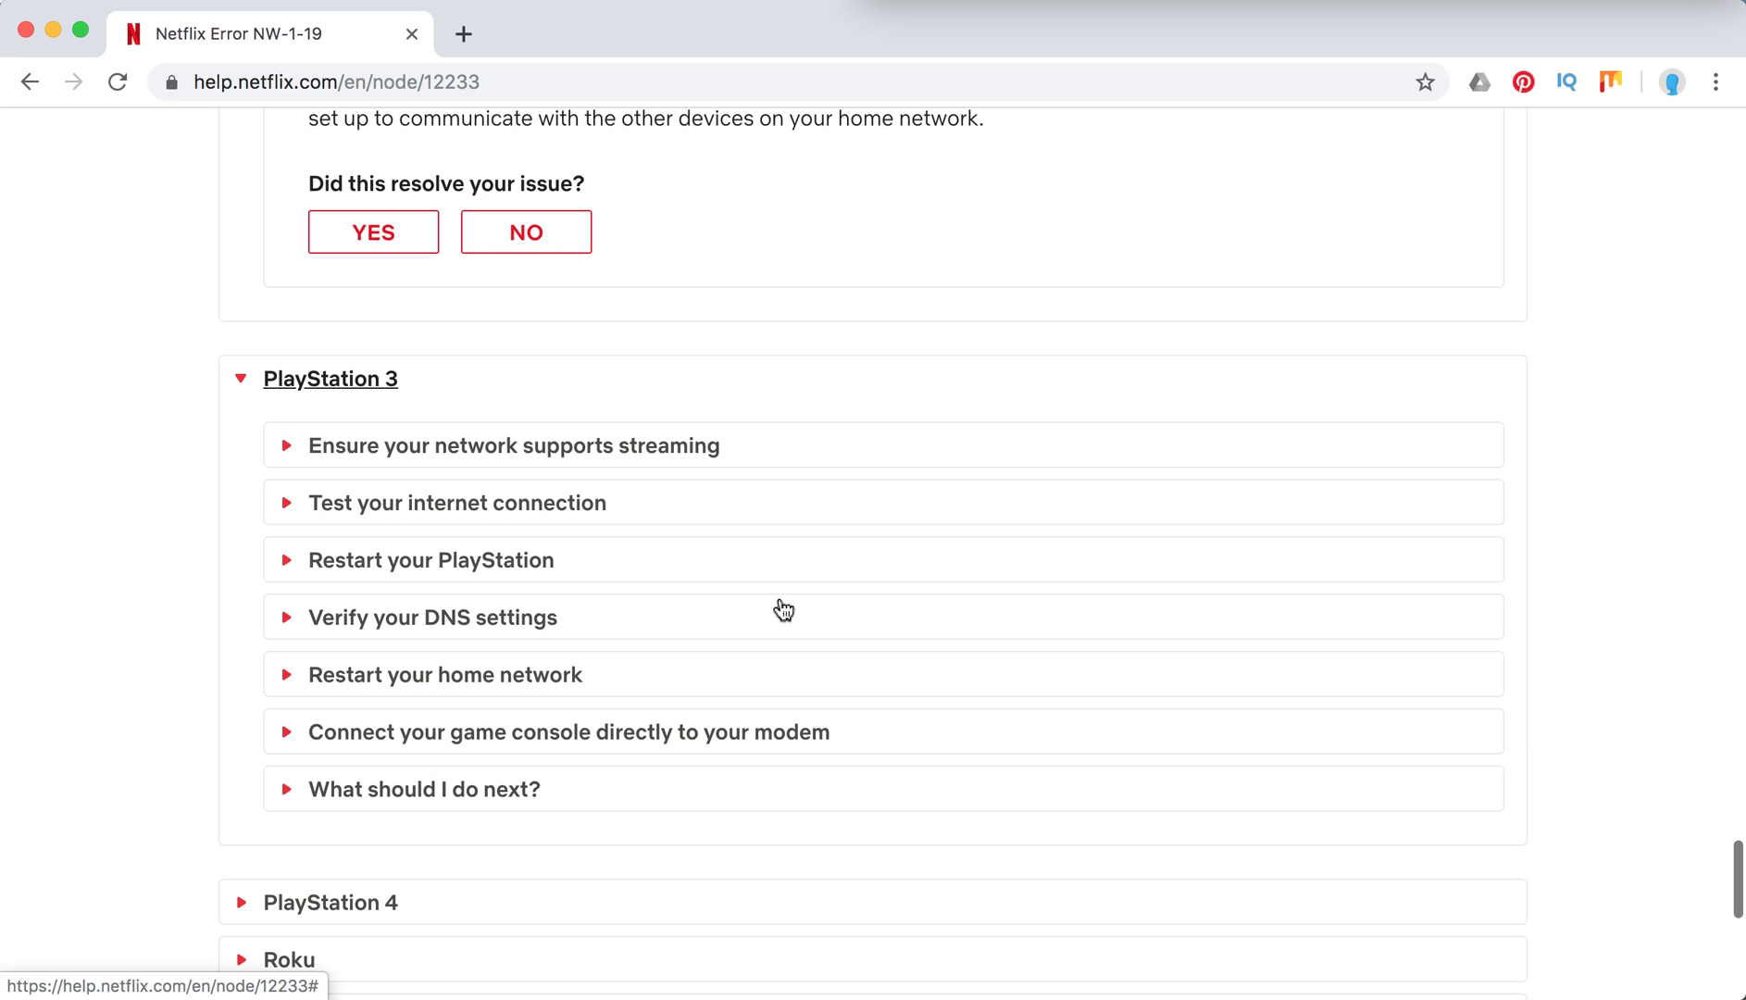
left_click(666, 451)
scroll(666, 451, "down", 5)
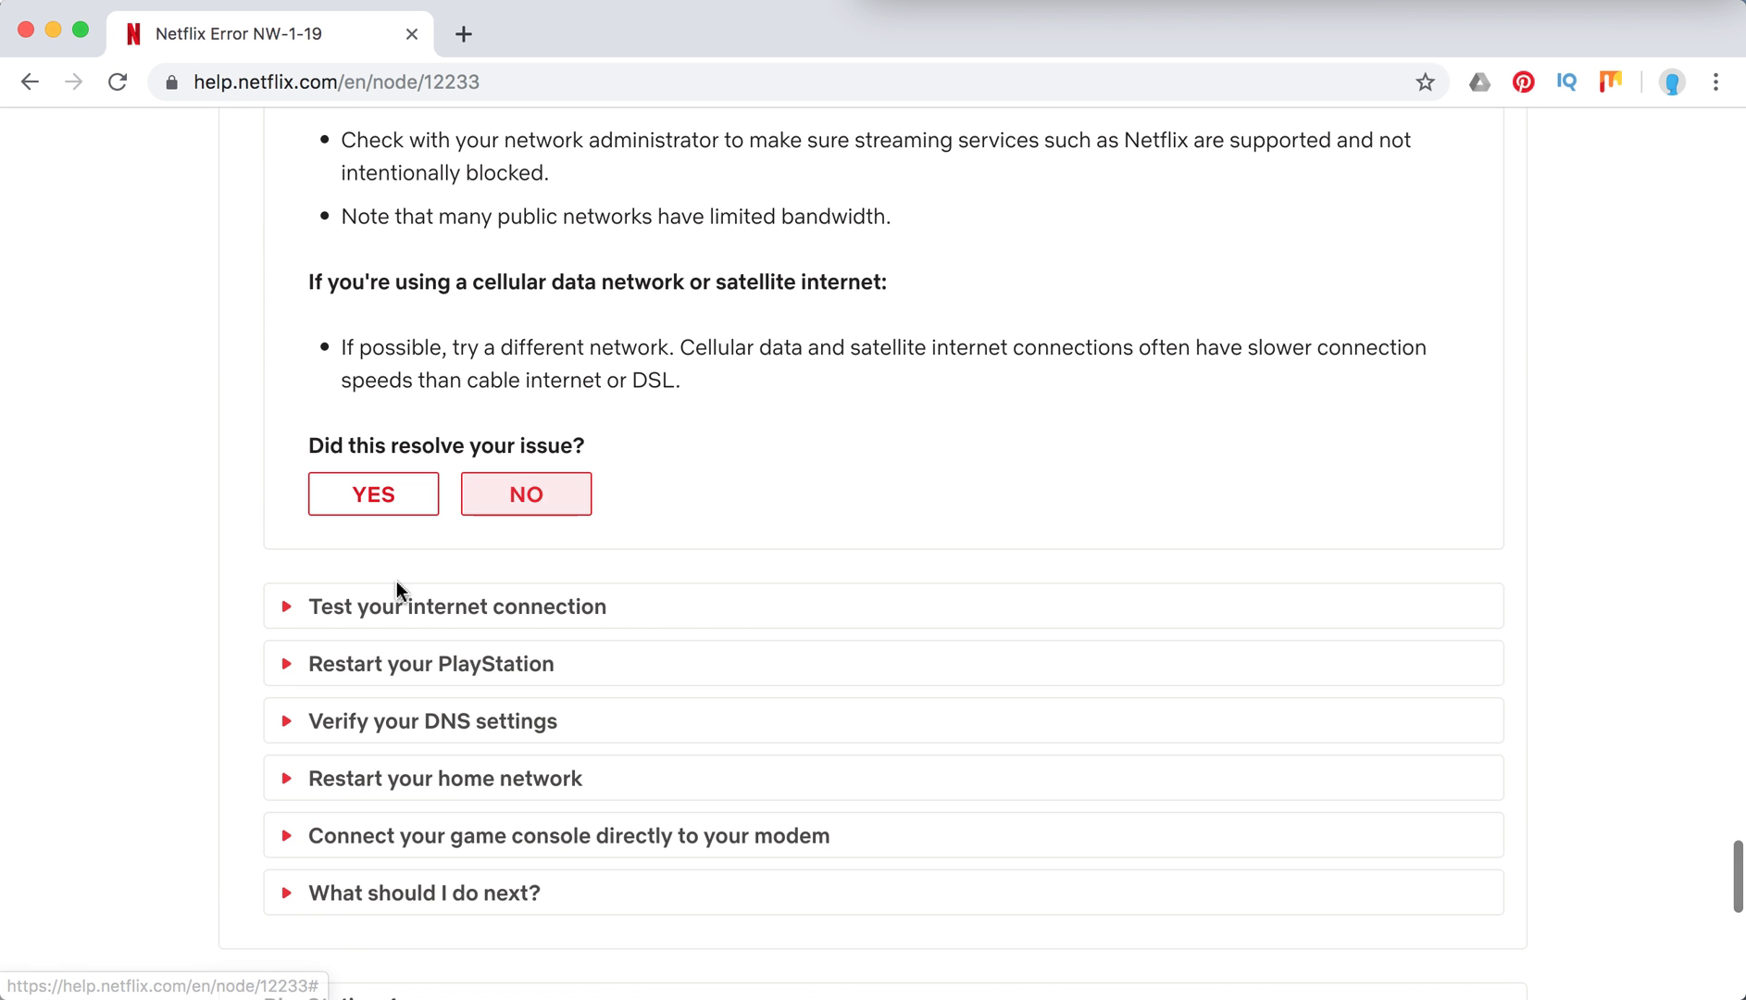
left_click(386, 605)
scroll(579, 598, "down", 5)
left_click(509, 597)
scroll(507, 598, "down", 2)
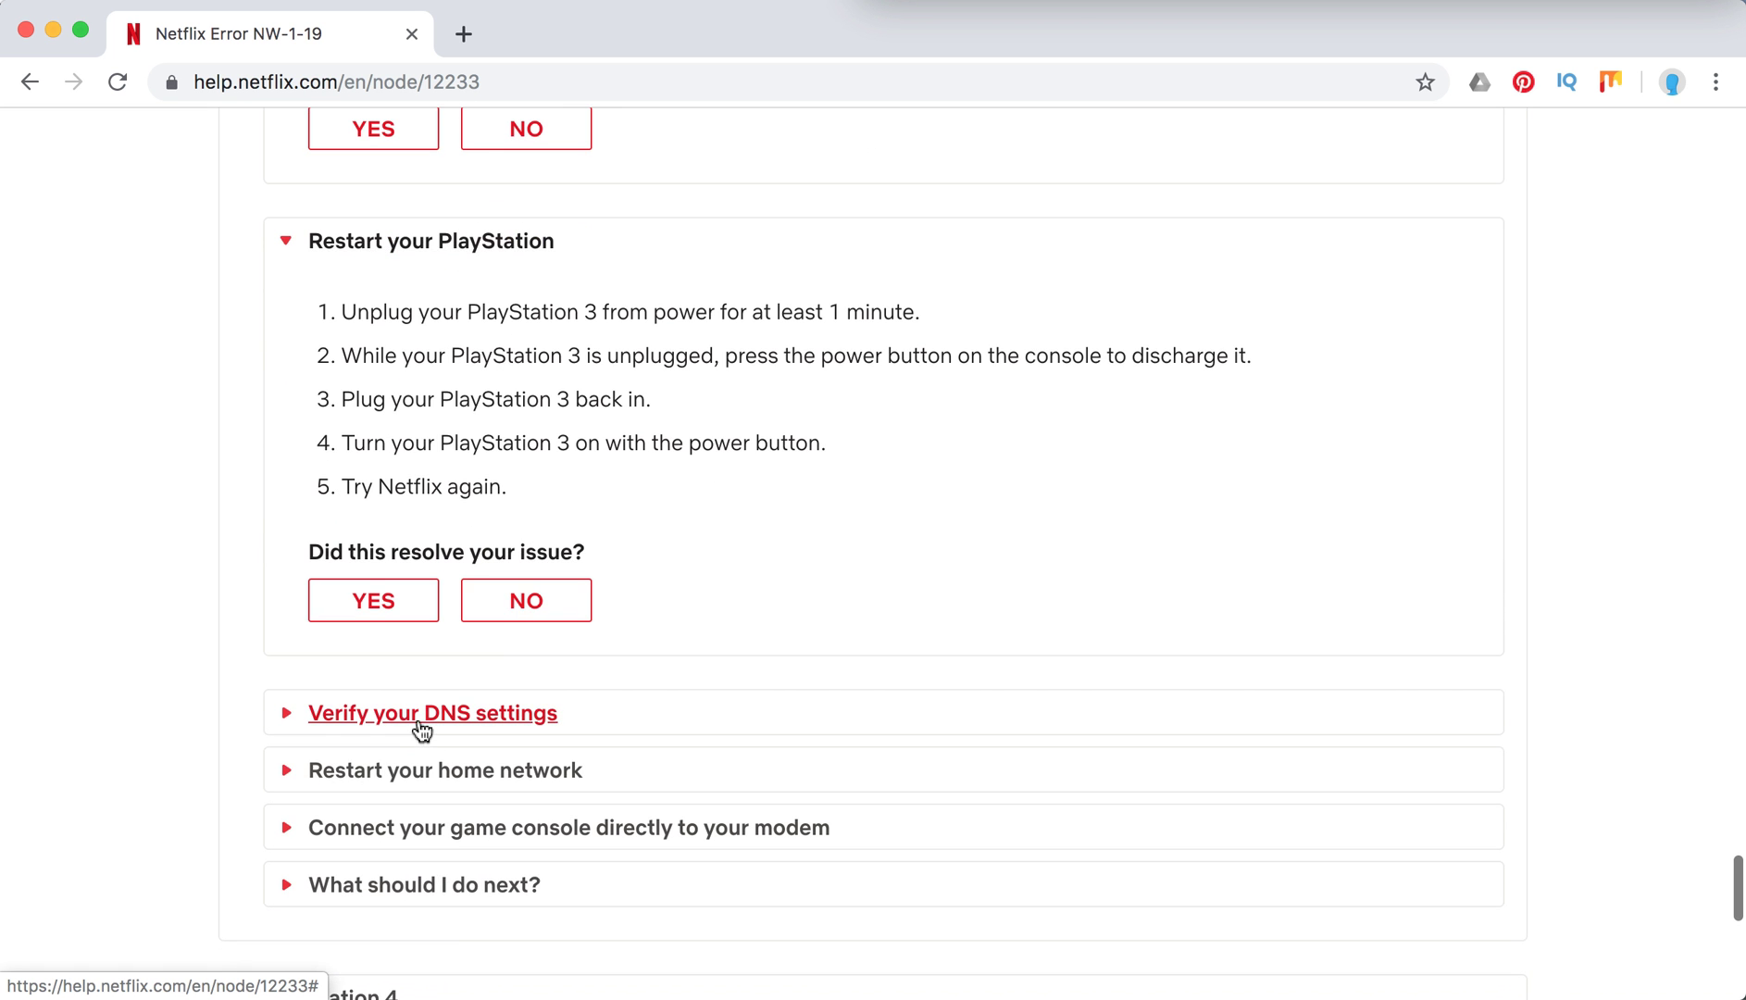
Step: Expand PS3 DNS, home-network restart and direct-modem tips, then the PlayStation 4 section
left_click(417, 725)
scroll(418, 728, "down", 3)
scroll(417, 728, "down", 5)
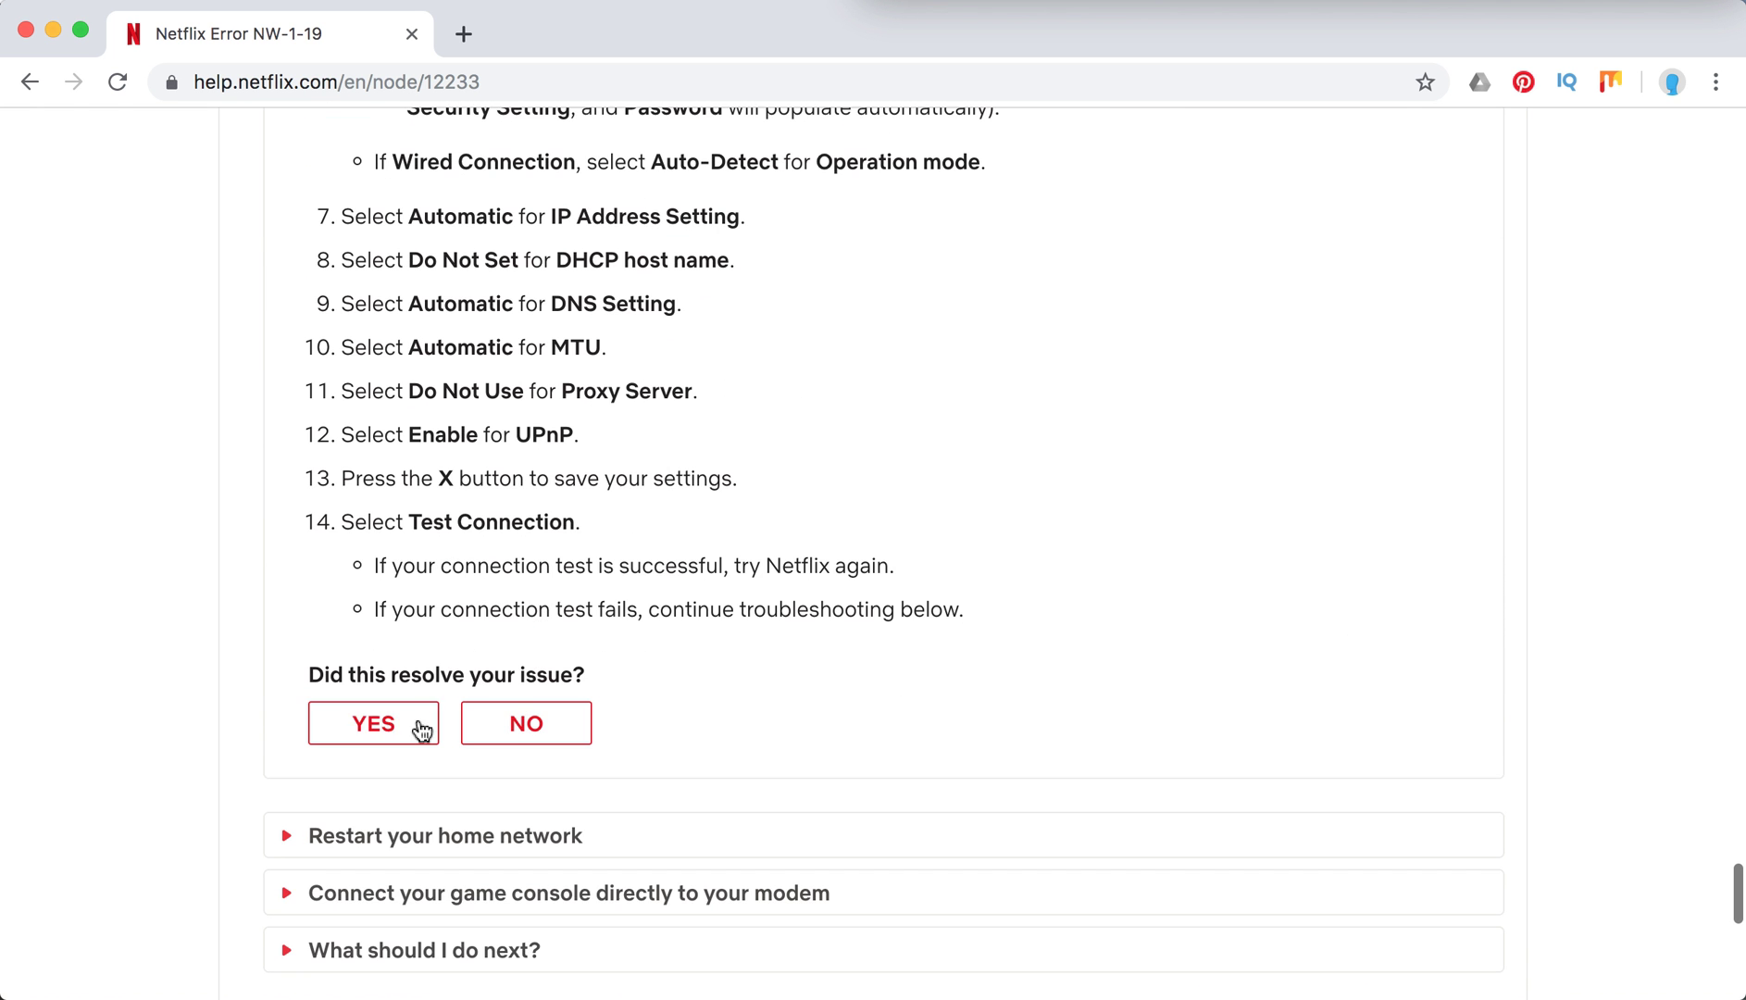
left_click(400, 779)
scroll(400, 779, "down", 3)
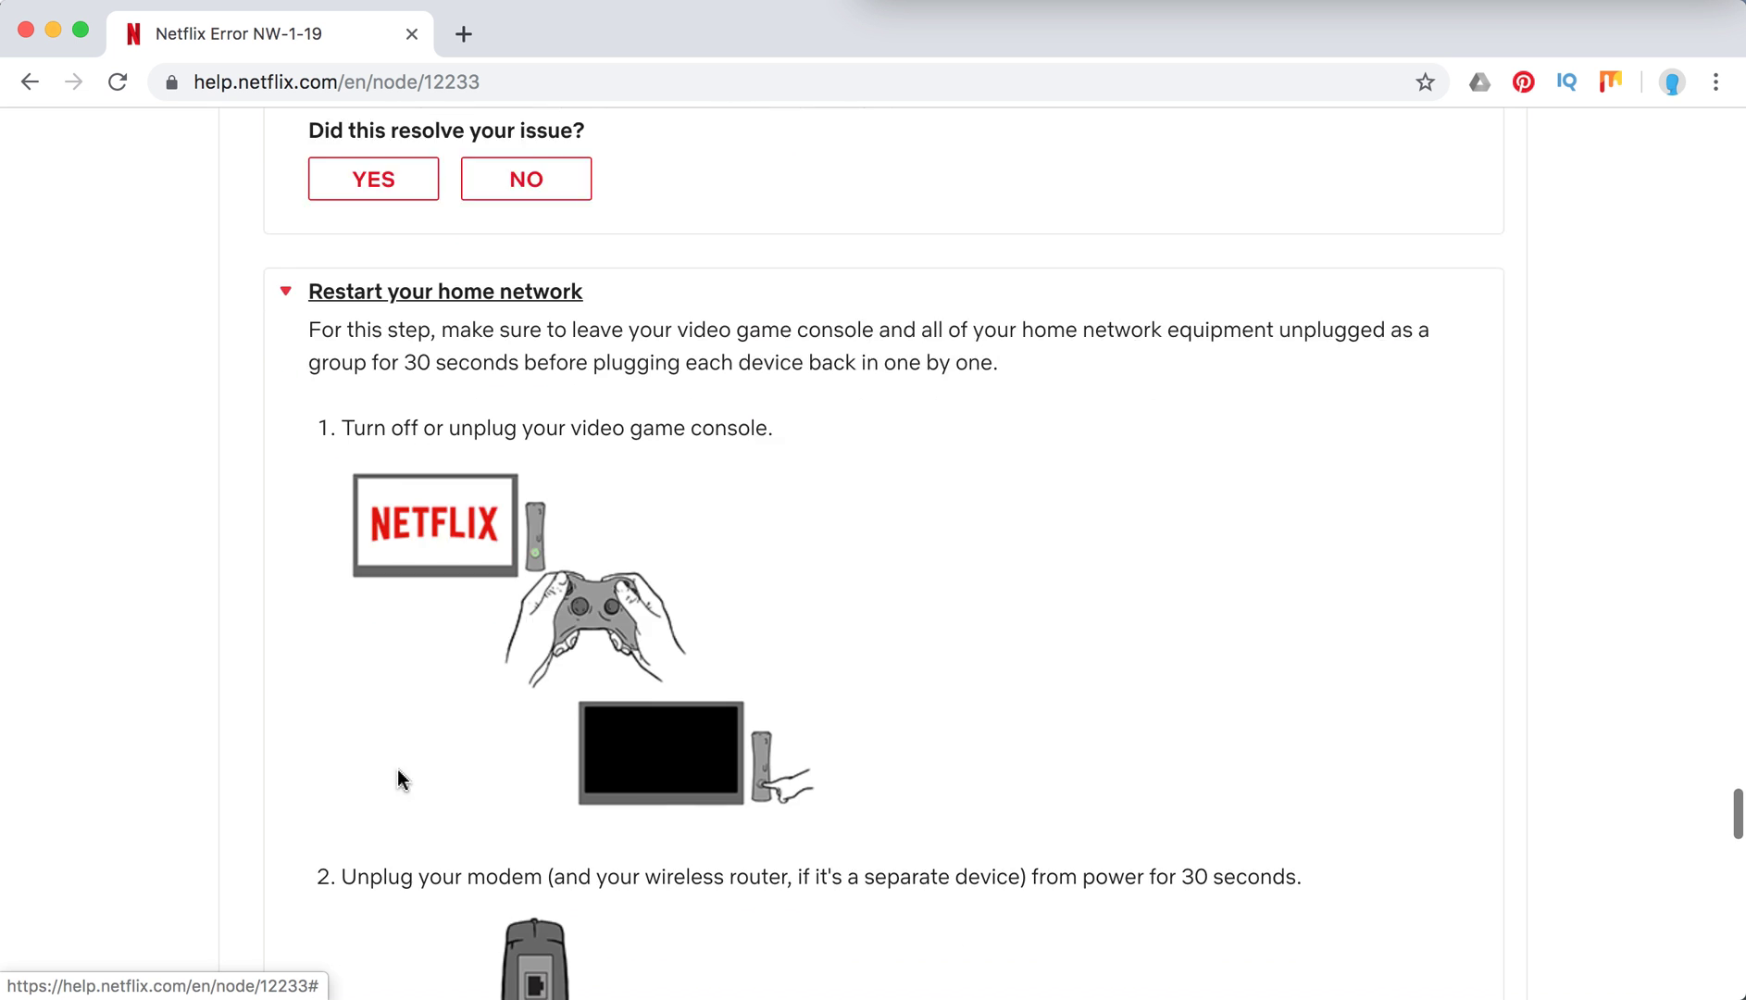
scroll(398, 772, "down", 5)
scroll(401, 782, "down", 4)
scroll(398, 776, "down", 2)
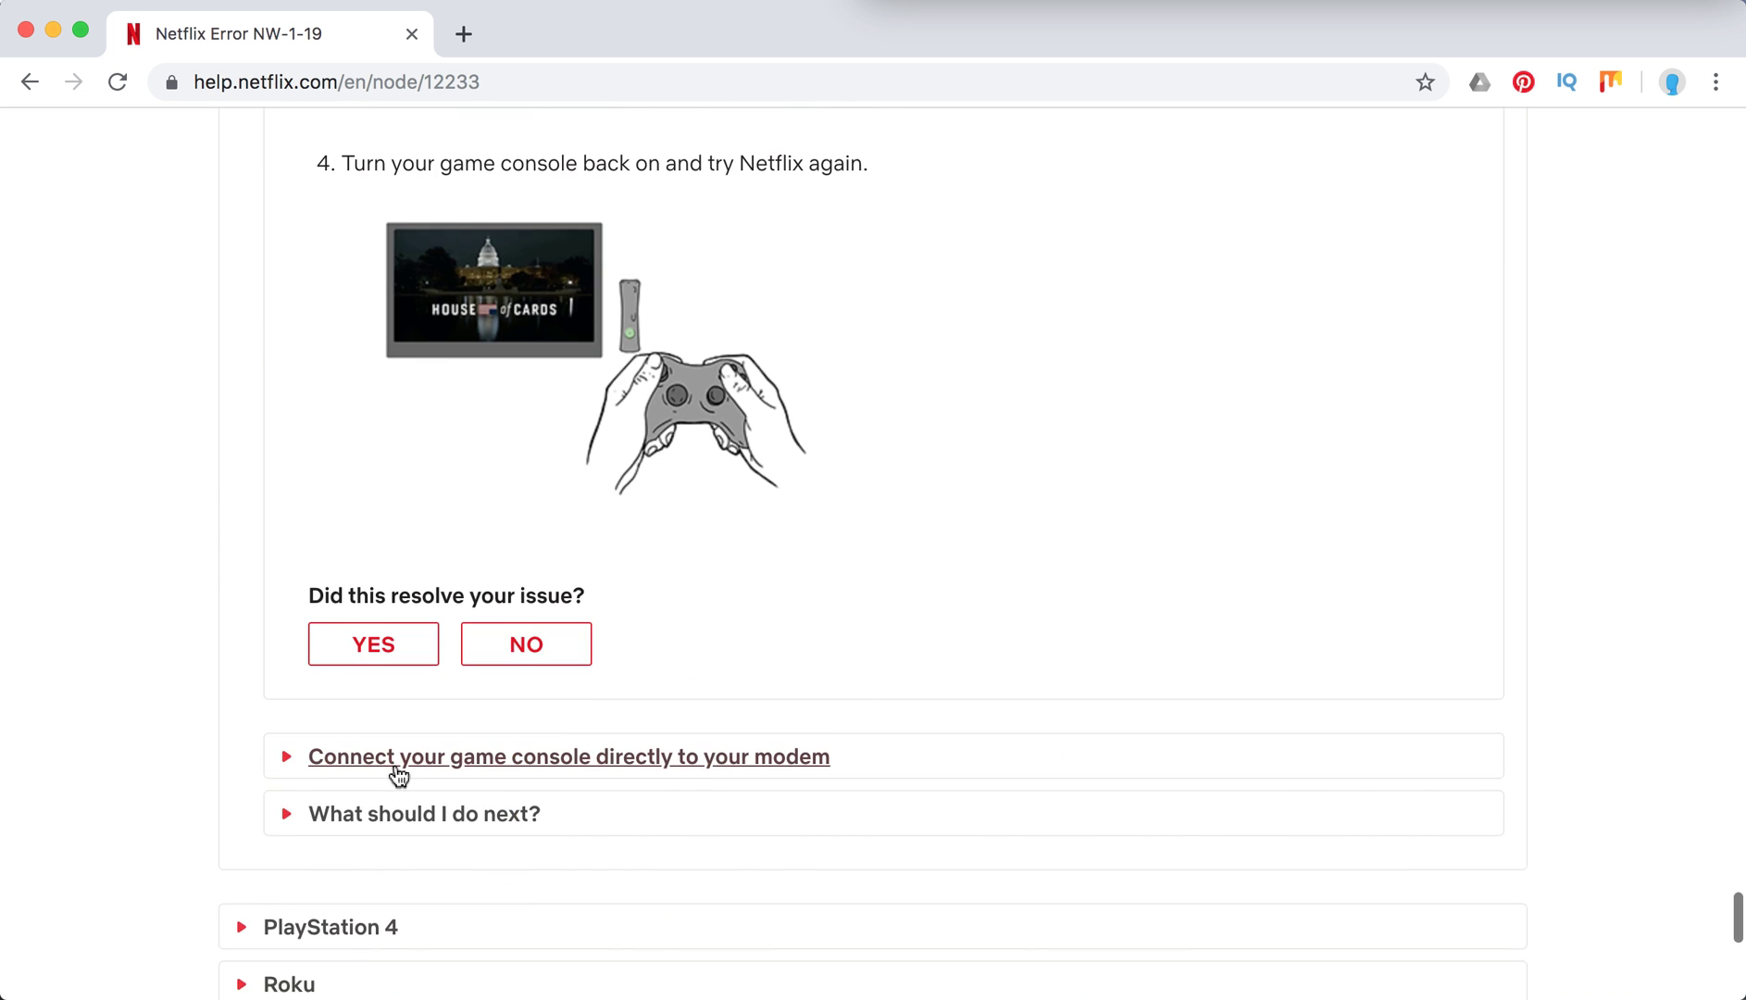
left_click(396, 761)
scroll(695, 741, "down", 5)
scroll(694, 738, "down", 5)
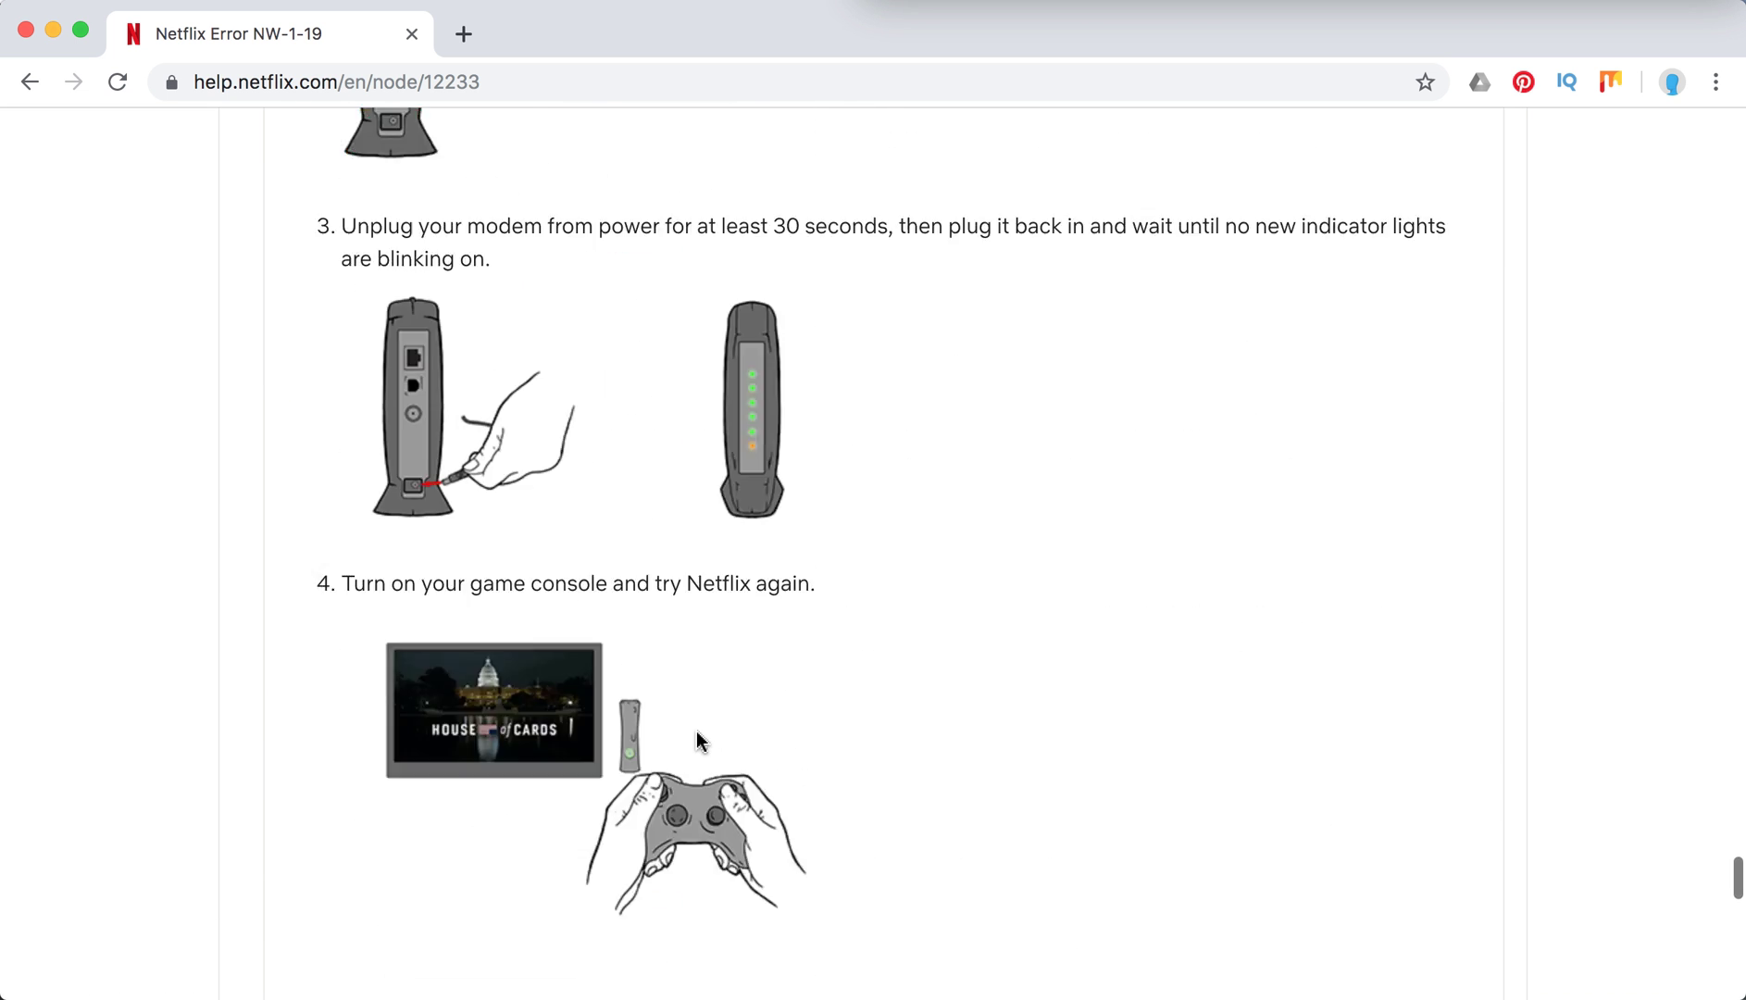
scroll(695, 738, "down", 4)
scroll(695, 740, "down", 2)
scroll(695, 740, "down", 2)
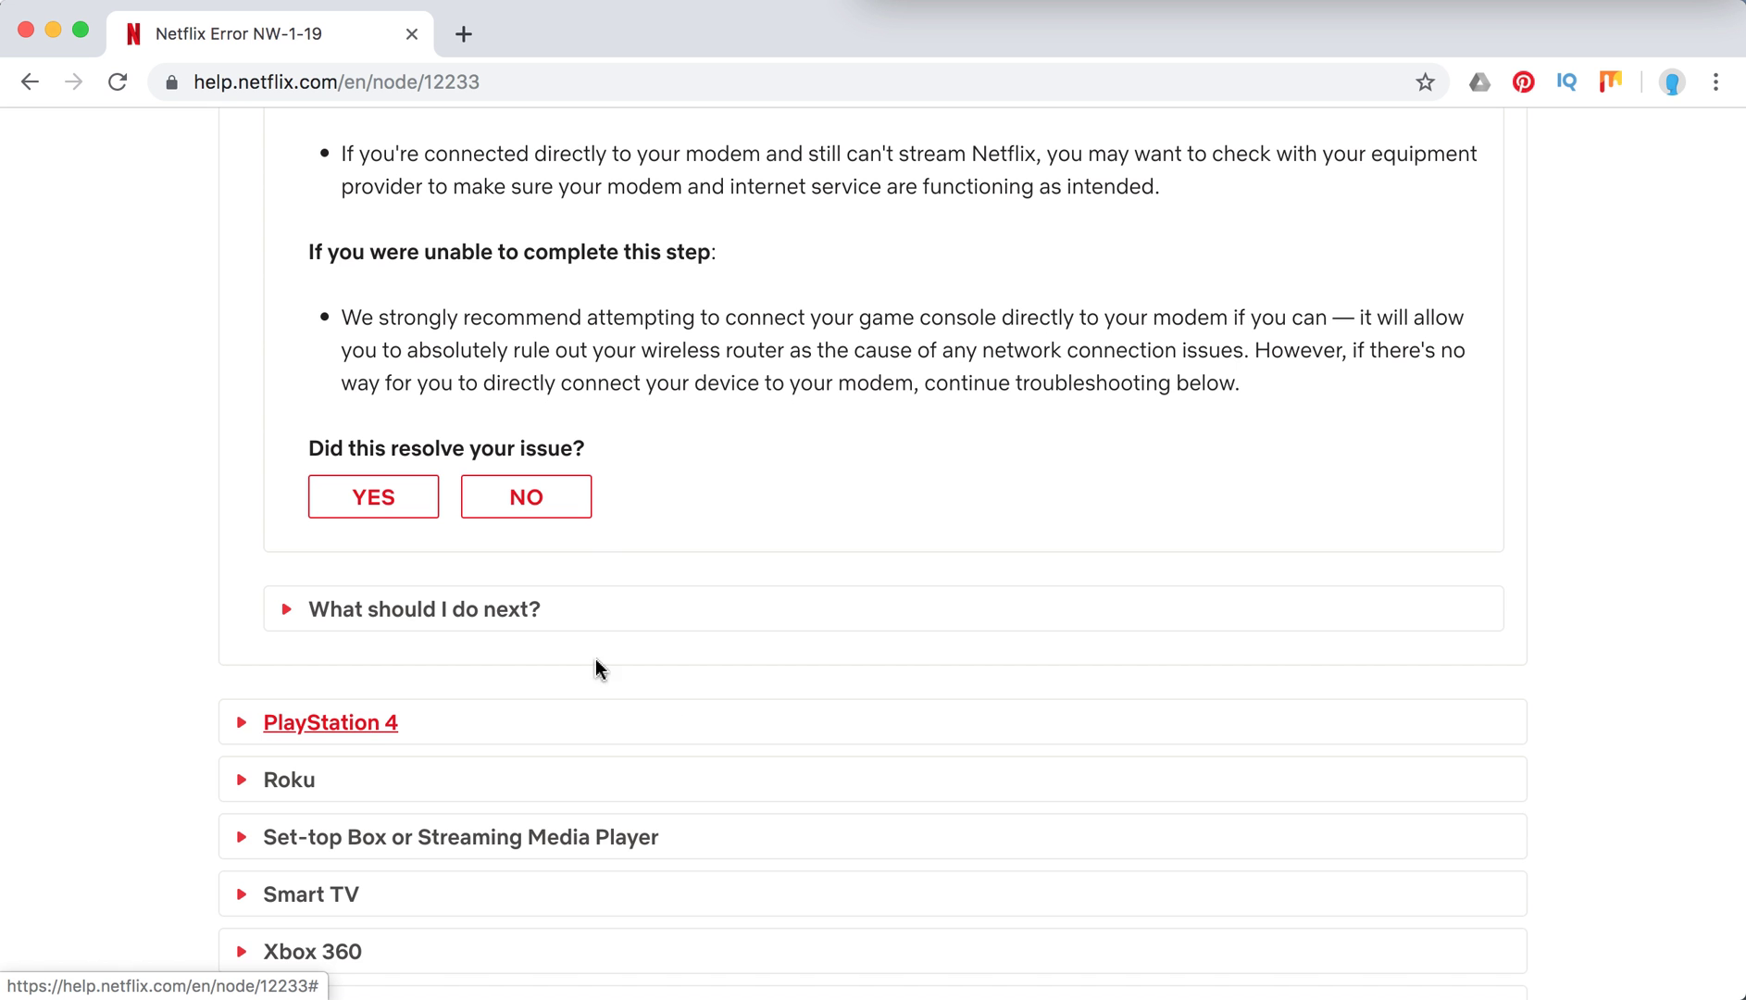
left_click(381, 729)
scroll(818, 554, "down", 2)
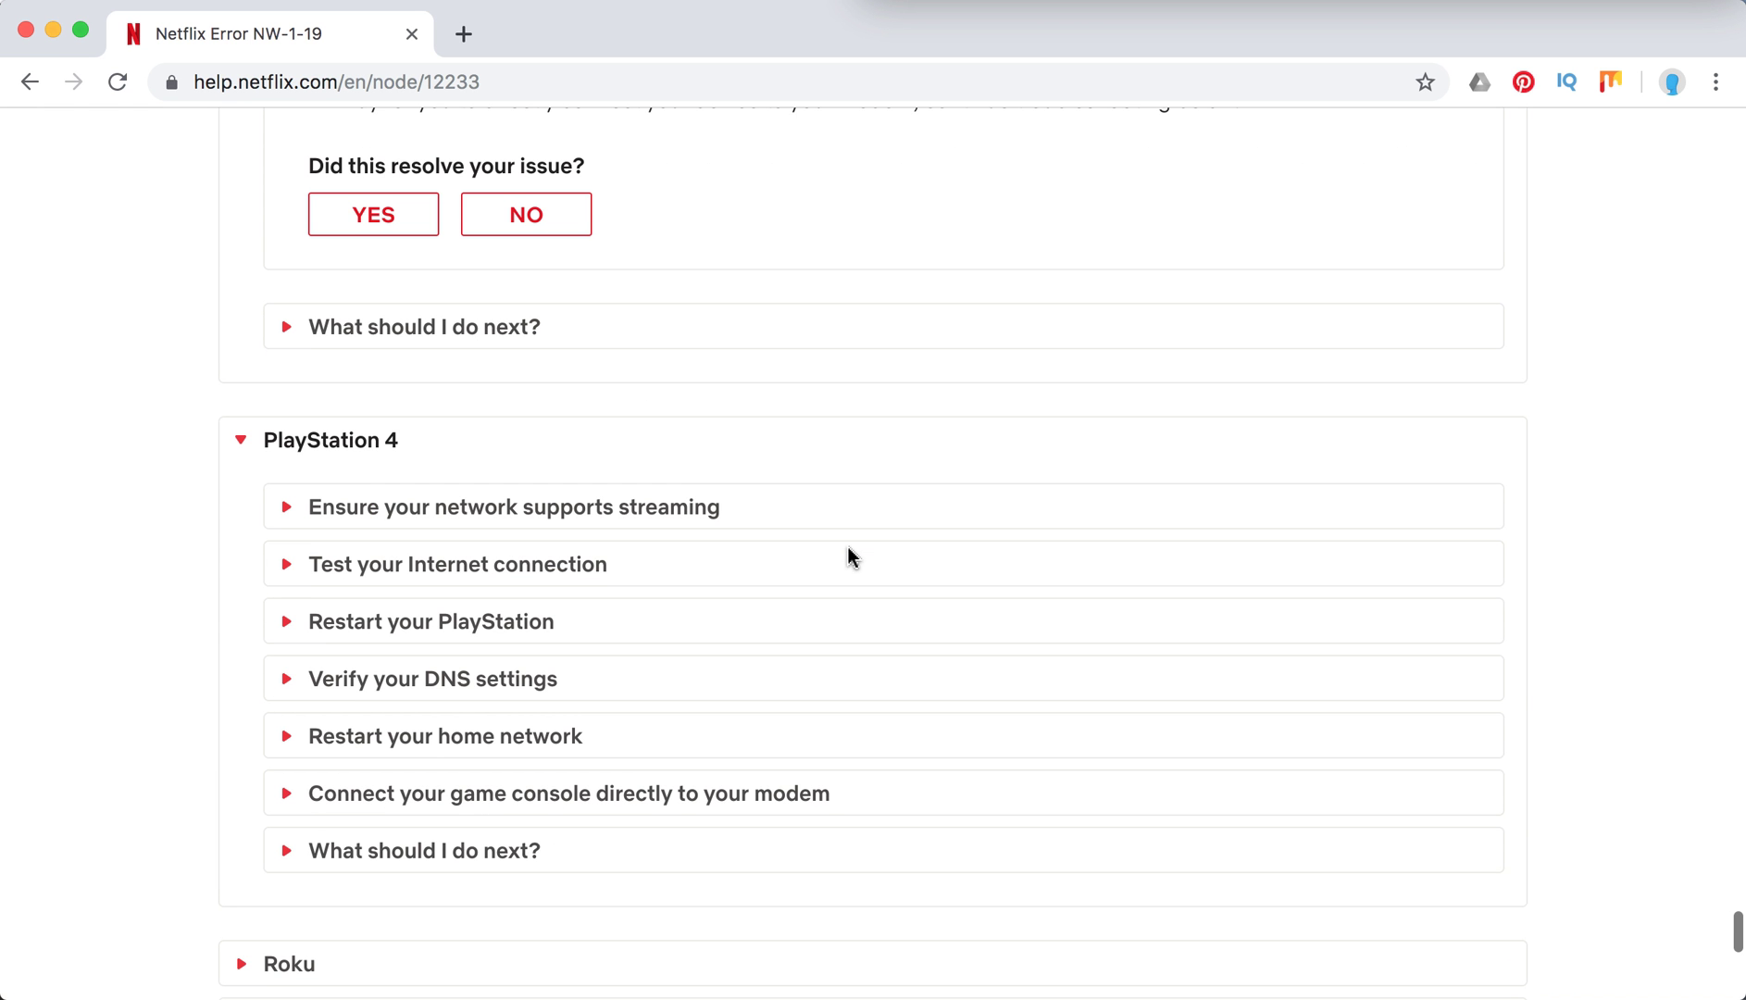
Step: Expand PS4 streaming-support, Internet test, home-network restart, DNS and direct-modem tips
left_click(660, 524)
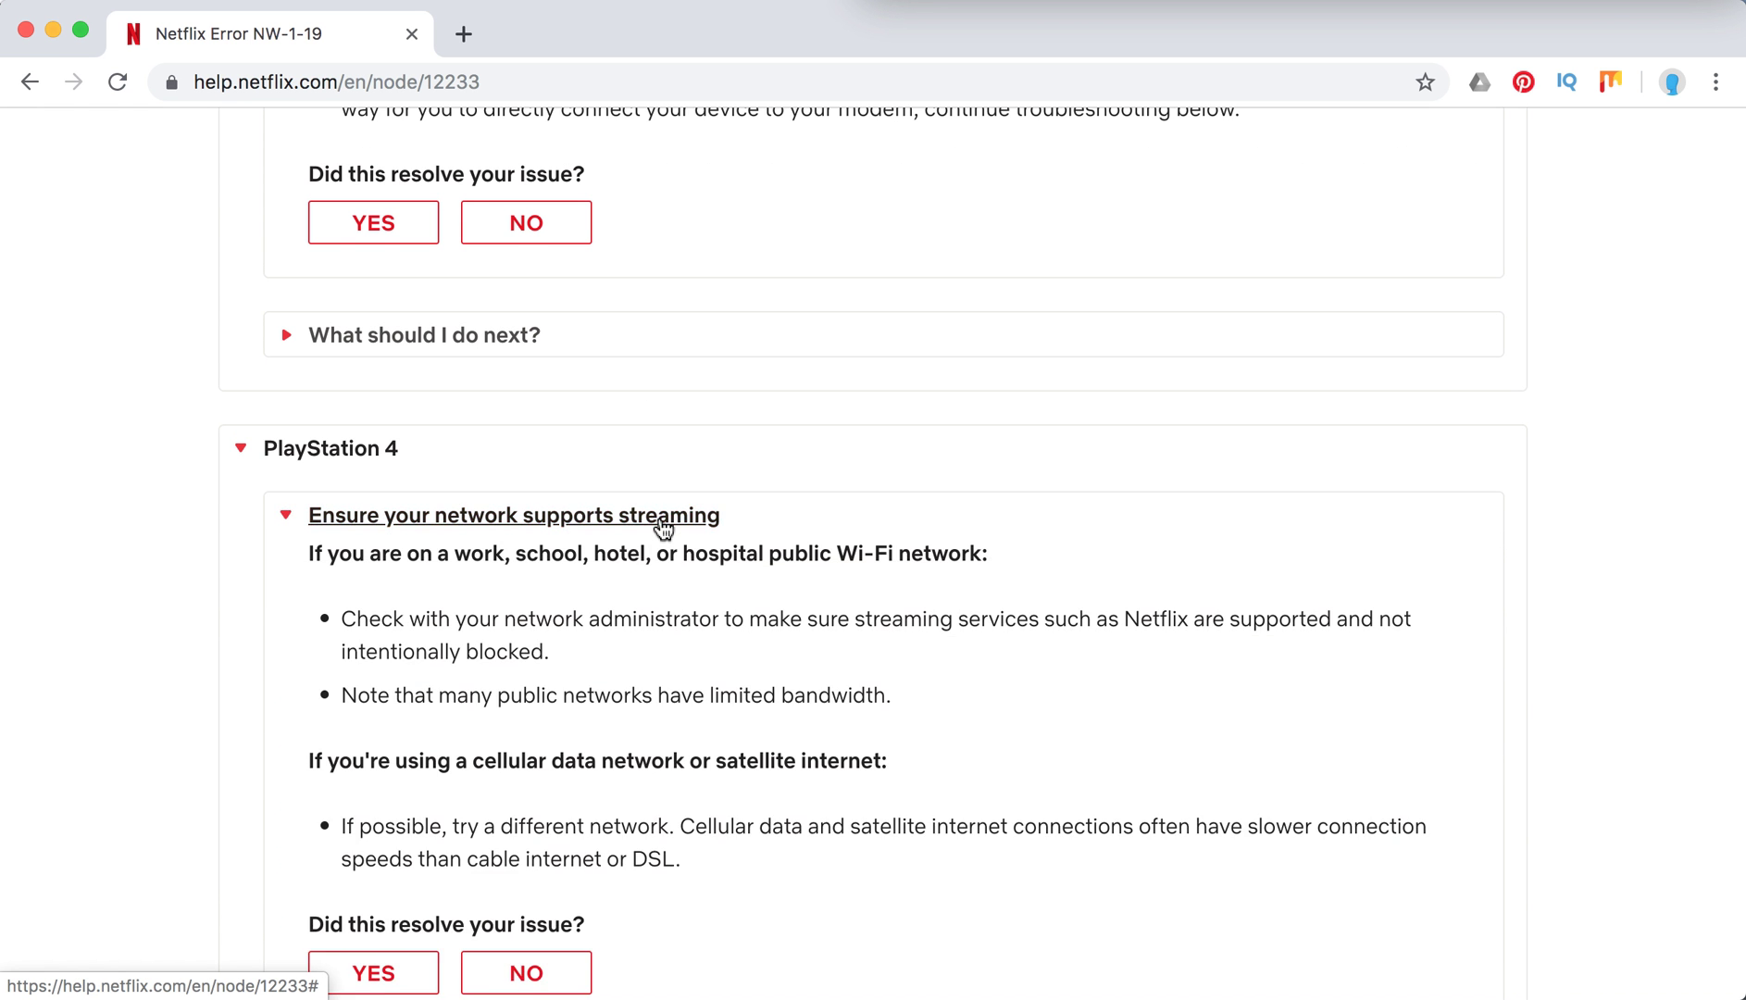
scroll(663, 528, "down", 2)
scroll(660, 519, "down", 1)
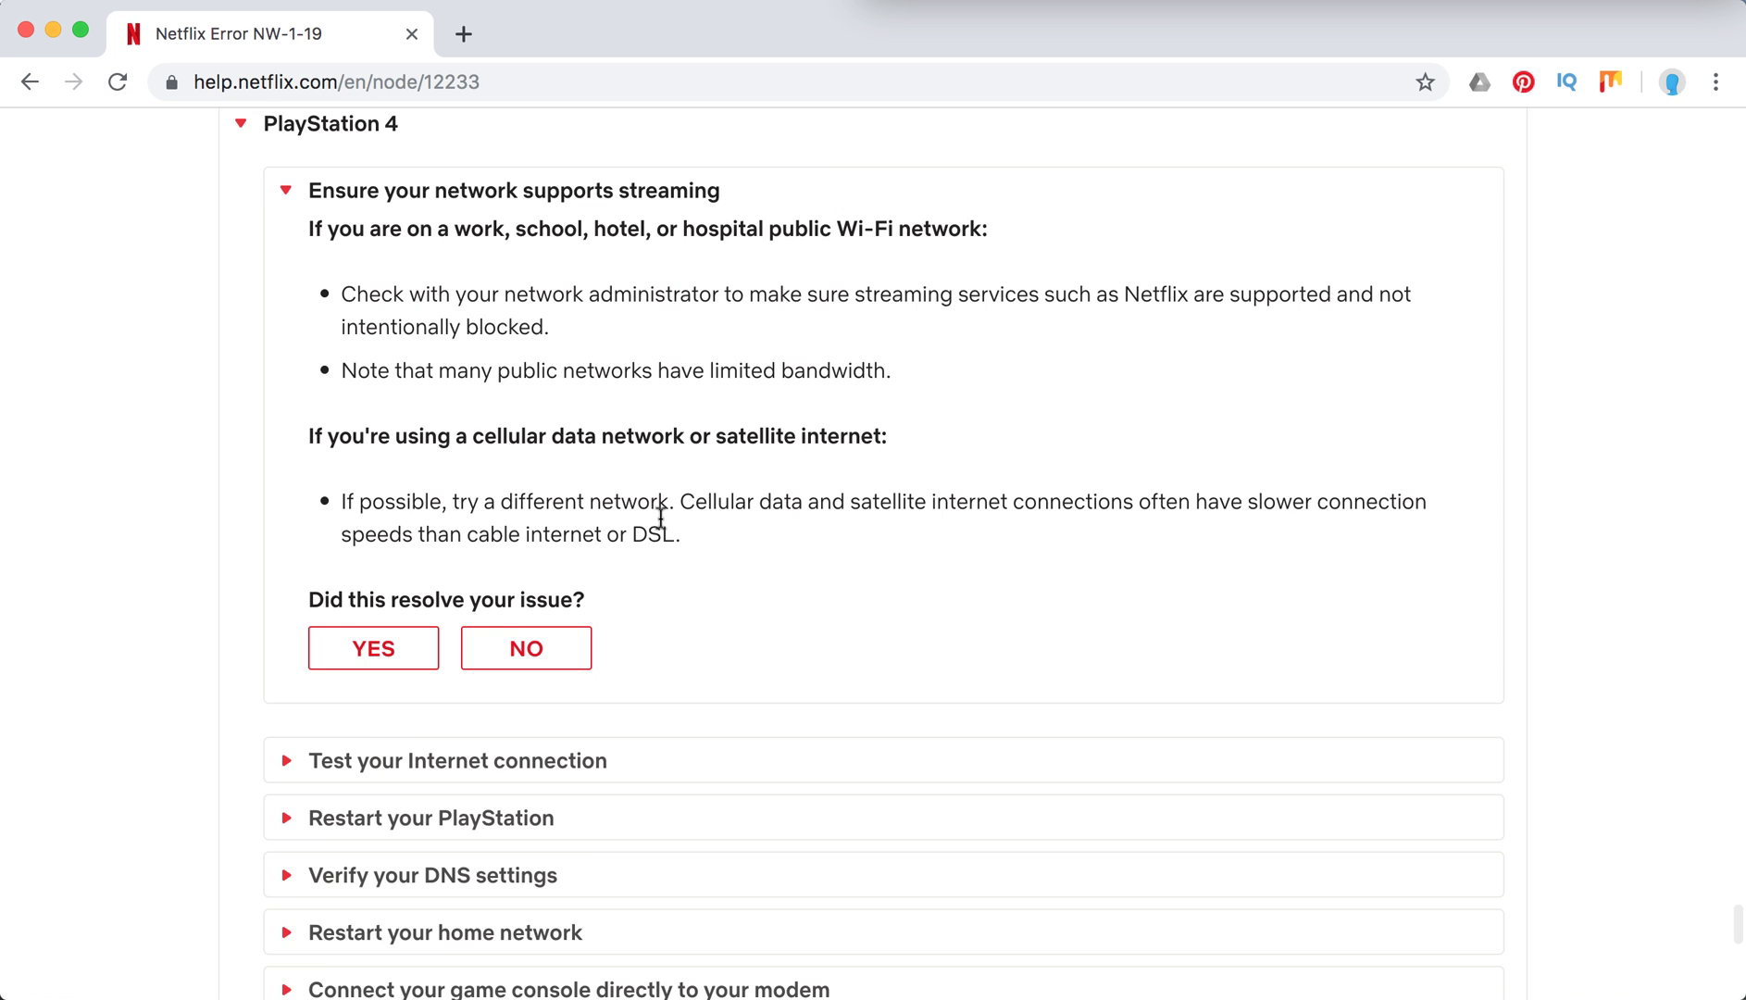
scroll(660, 526, "down", 1)
left_click(428, 681)
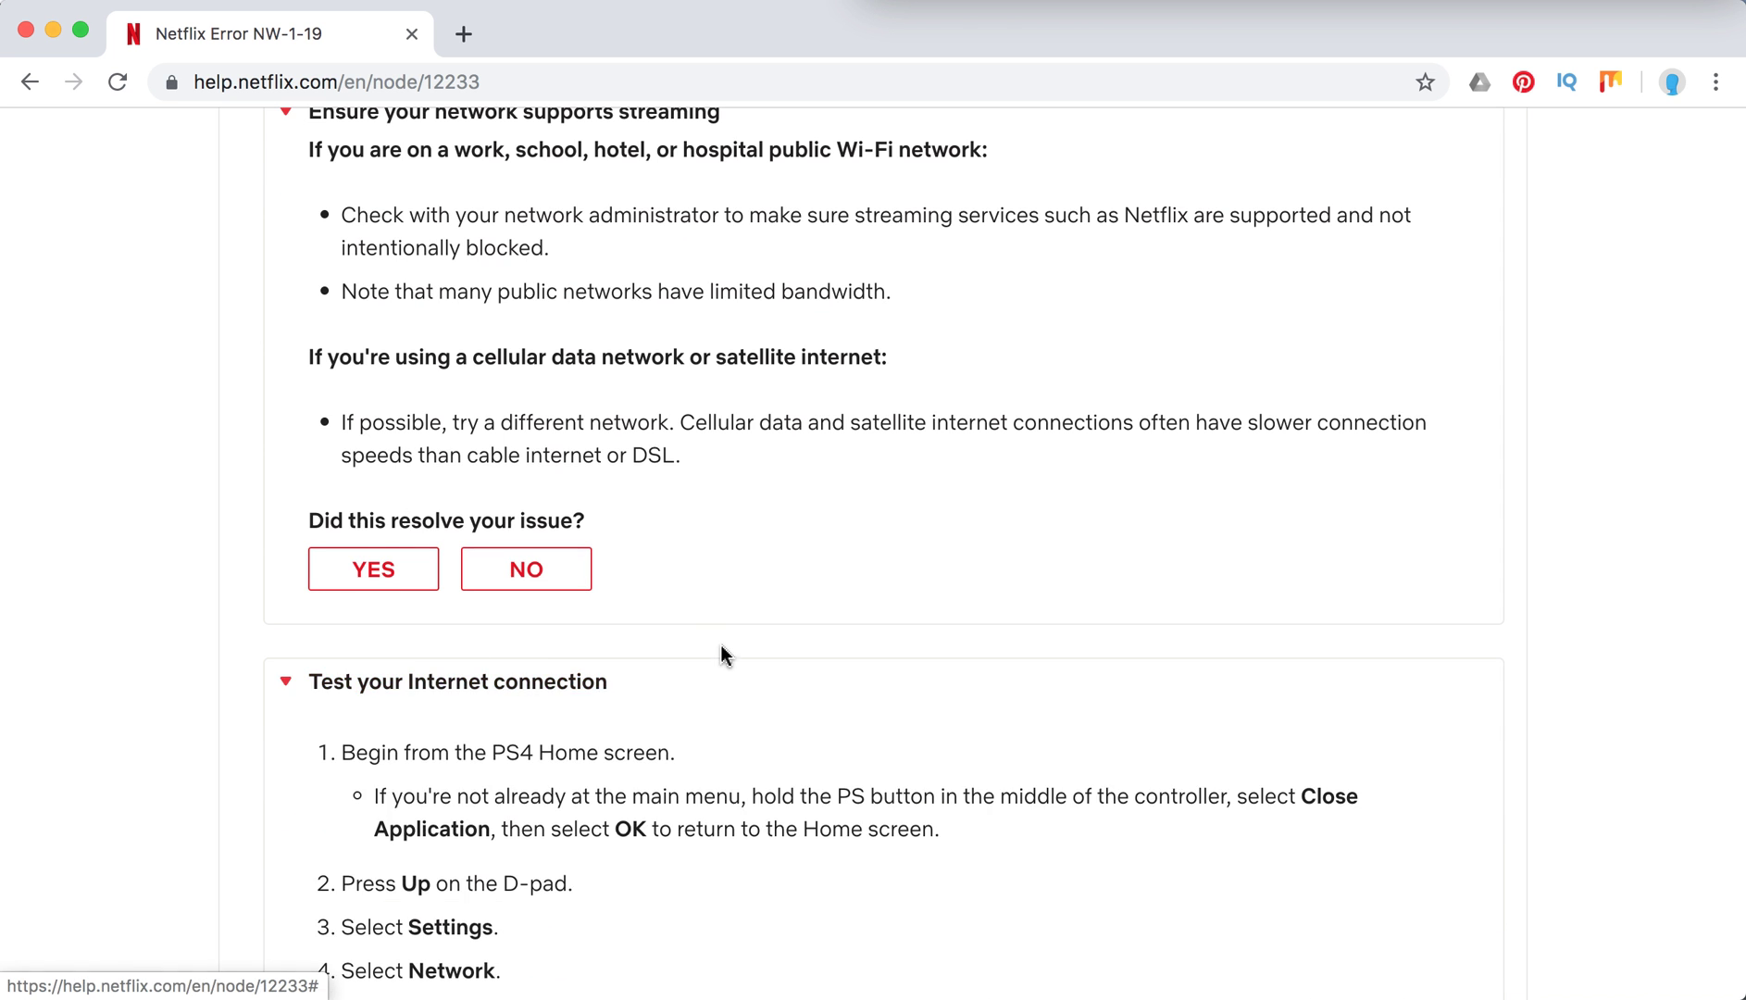
scroll(720, 655, "down", 4)
scroll(709, 641, "down", 2)
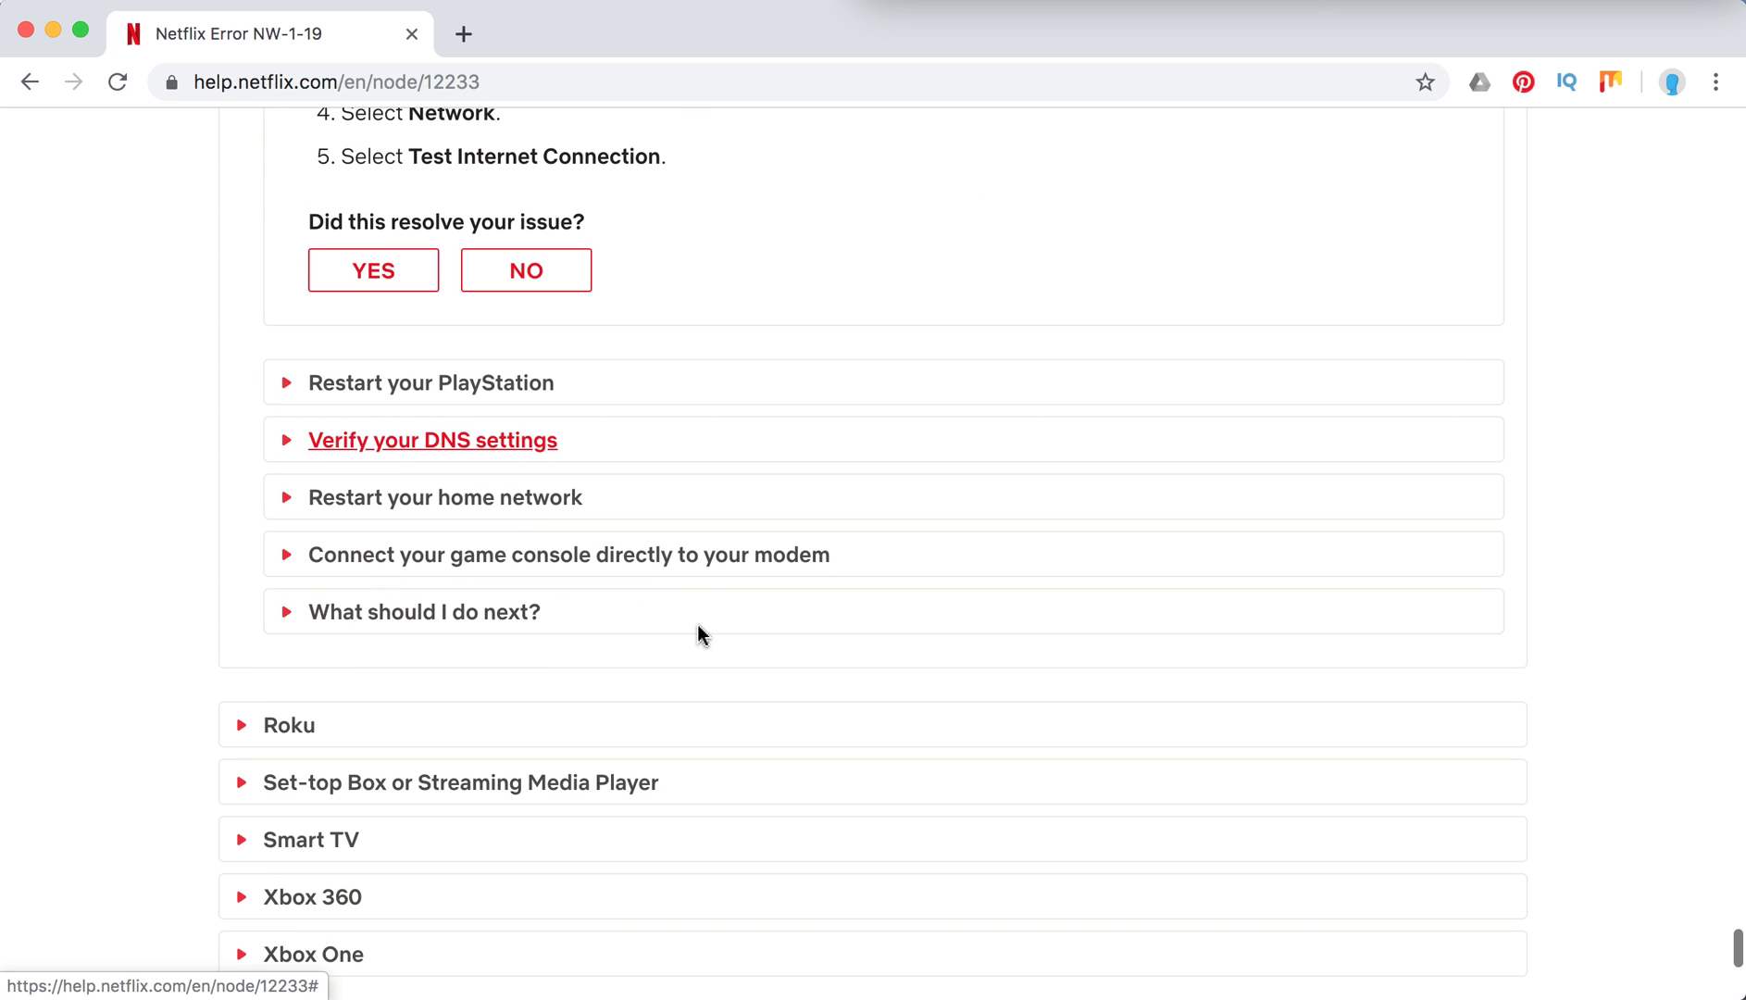
left_click(519, 522)
left_click(499, 445)
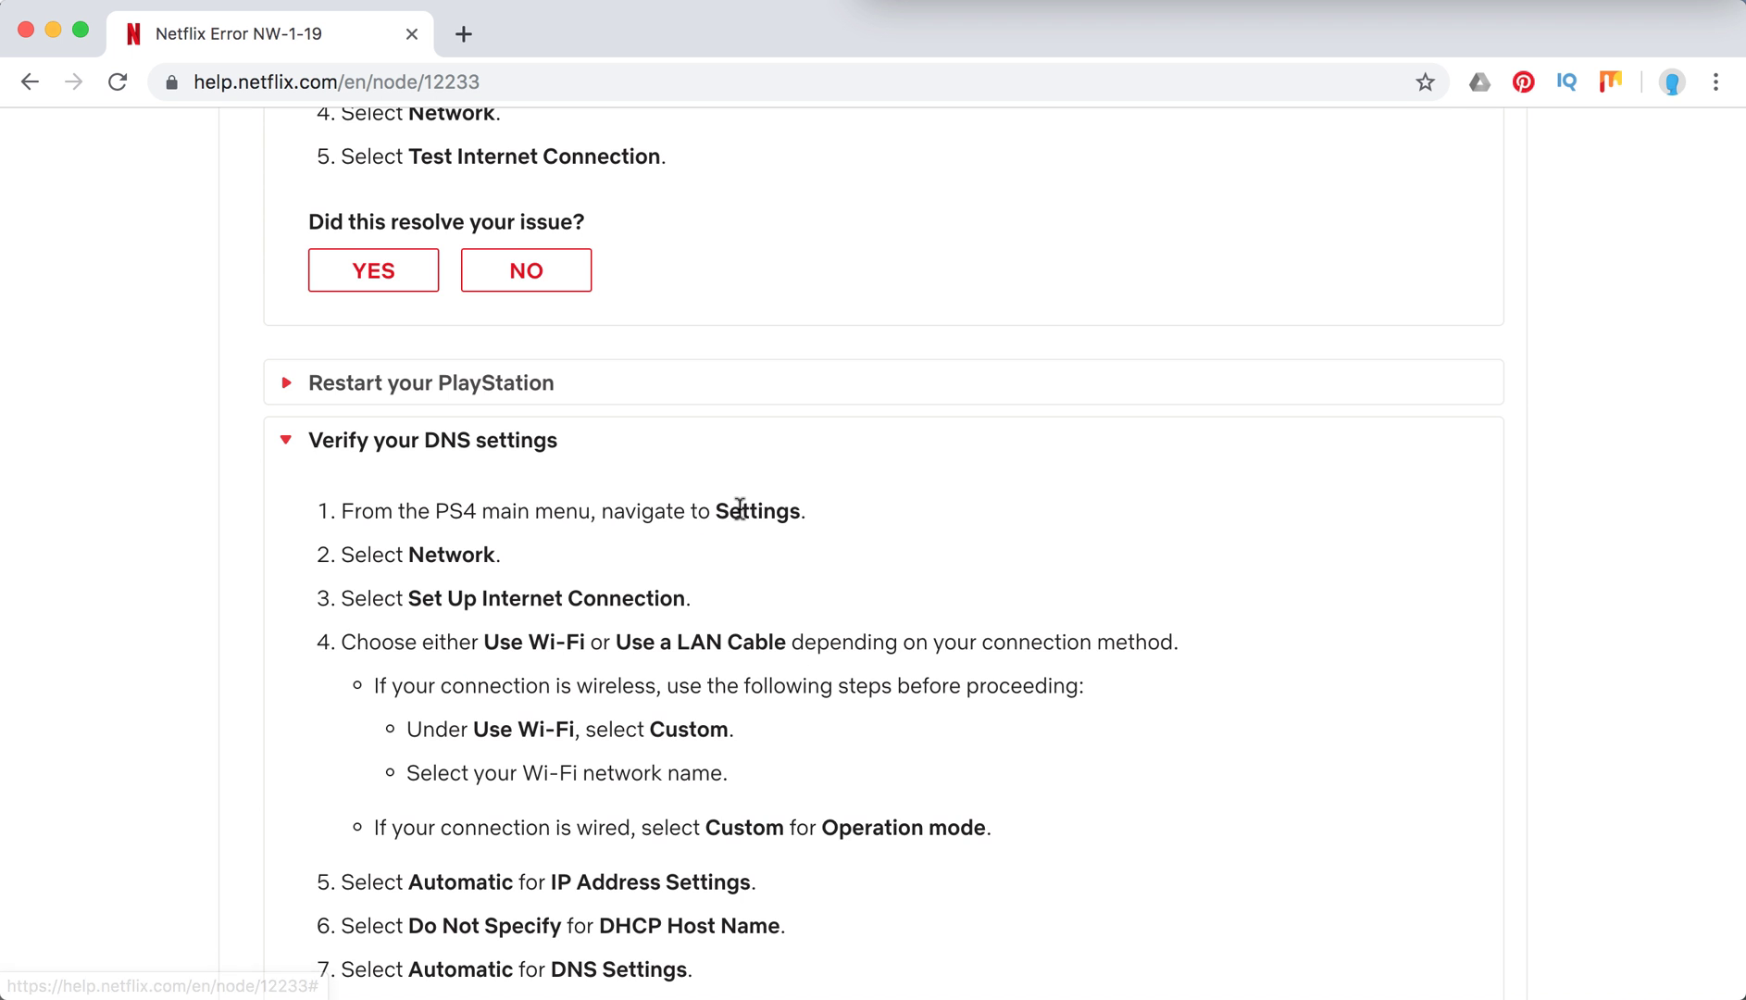
scroll(740, 509, "down", 2)
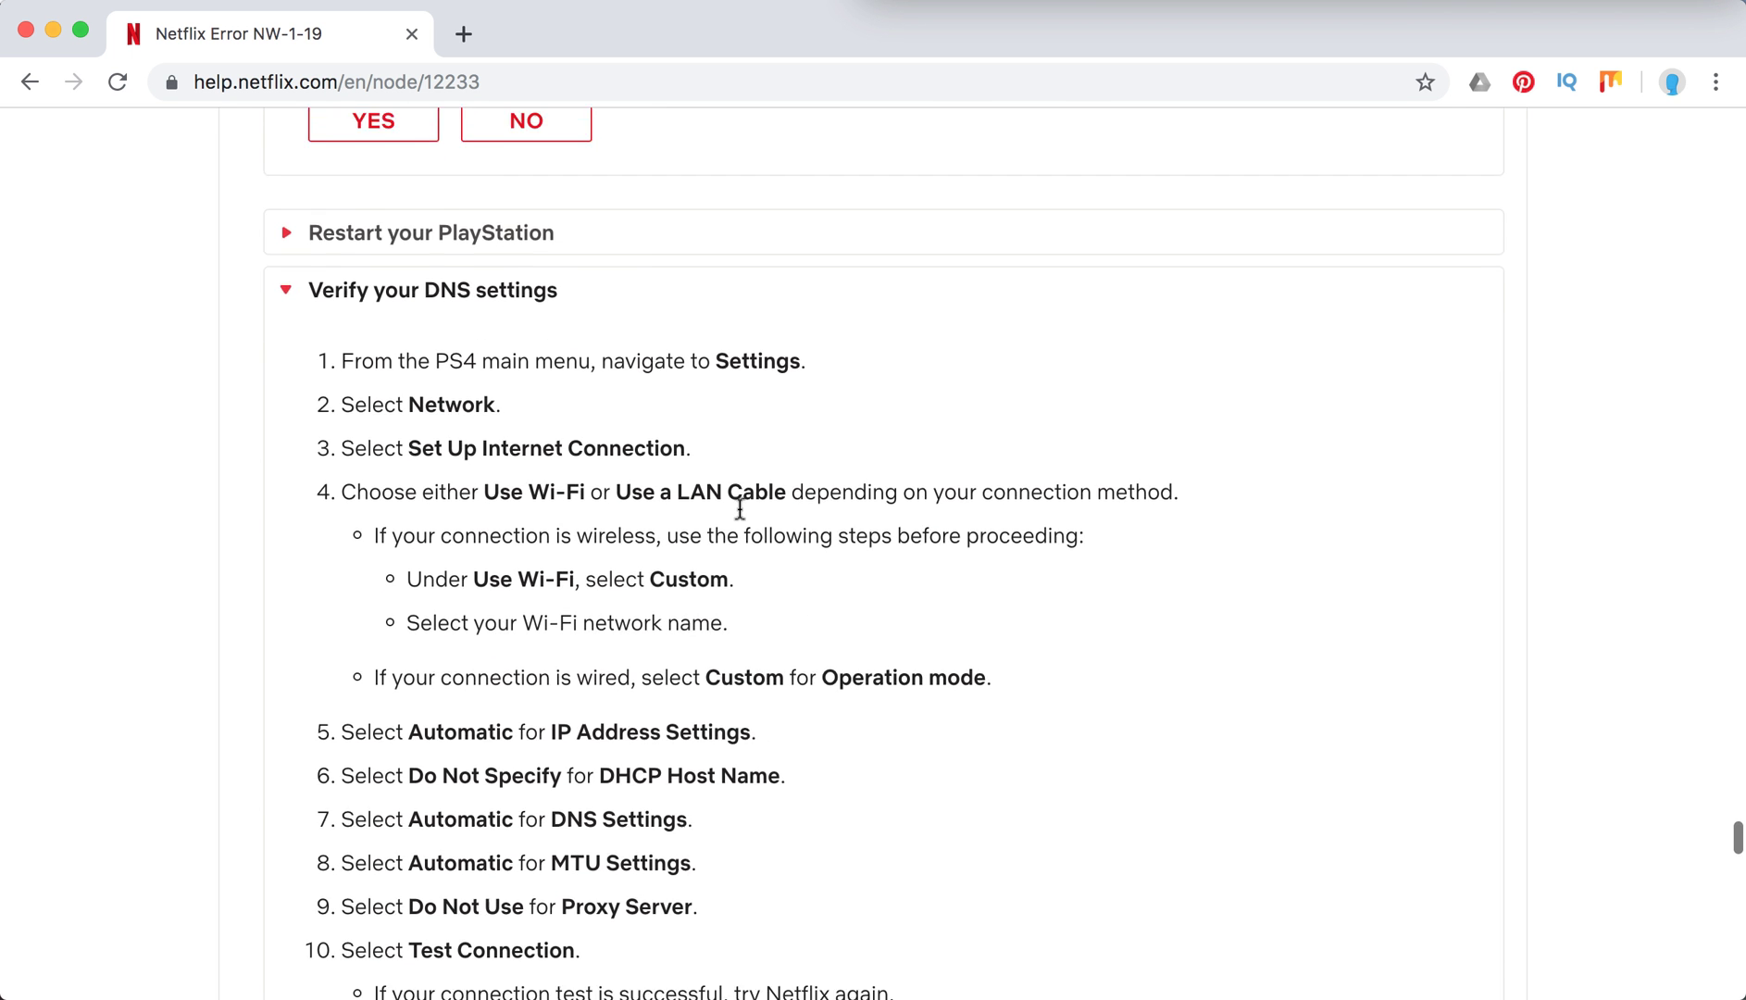
scroll(739, 508, "down", 2)
scroll(740, 508, "down", 3)
scroll(739, 509, "down", 3)
scroll(740, 508, "down", 3)
scroll(740, 508, "down", 3)
scroll(740, 508, "down", 2)
scroll(739, 508, "down", 2)
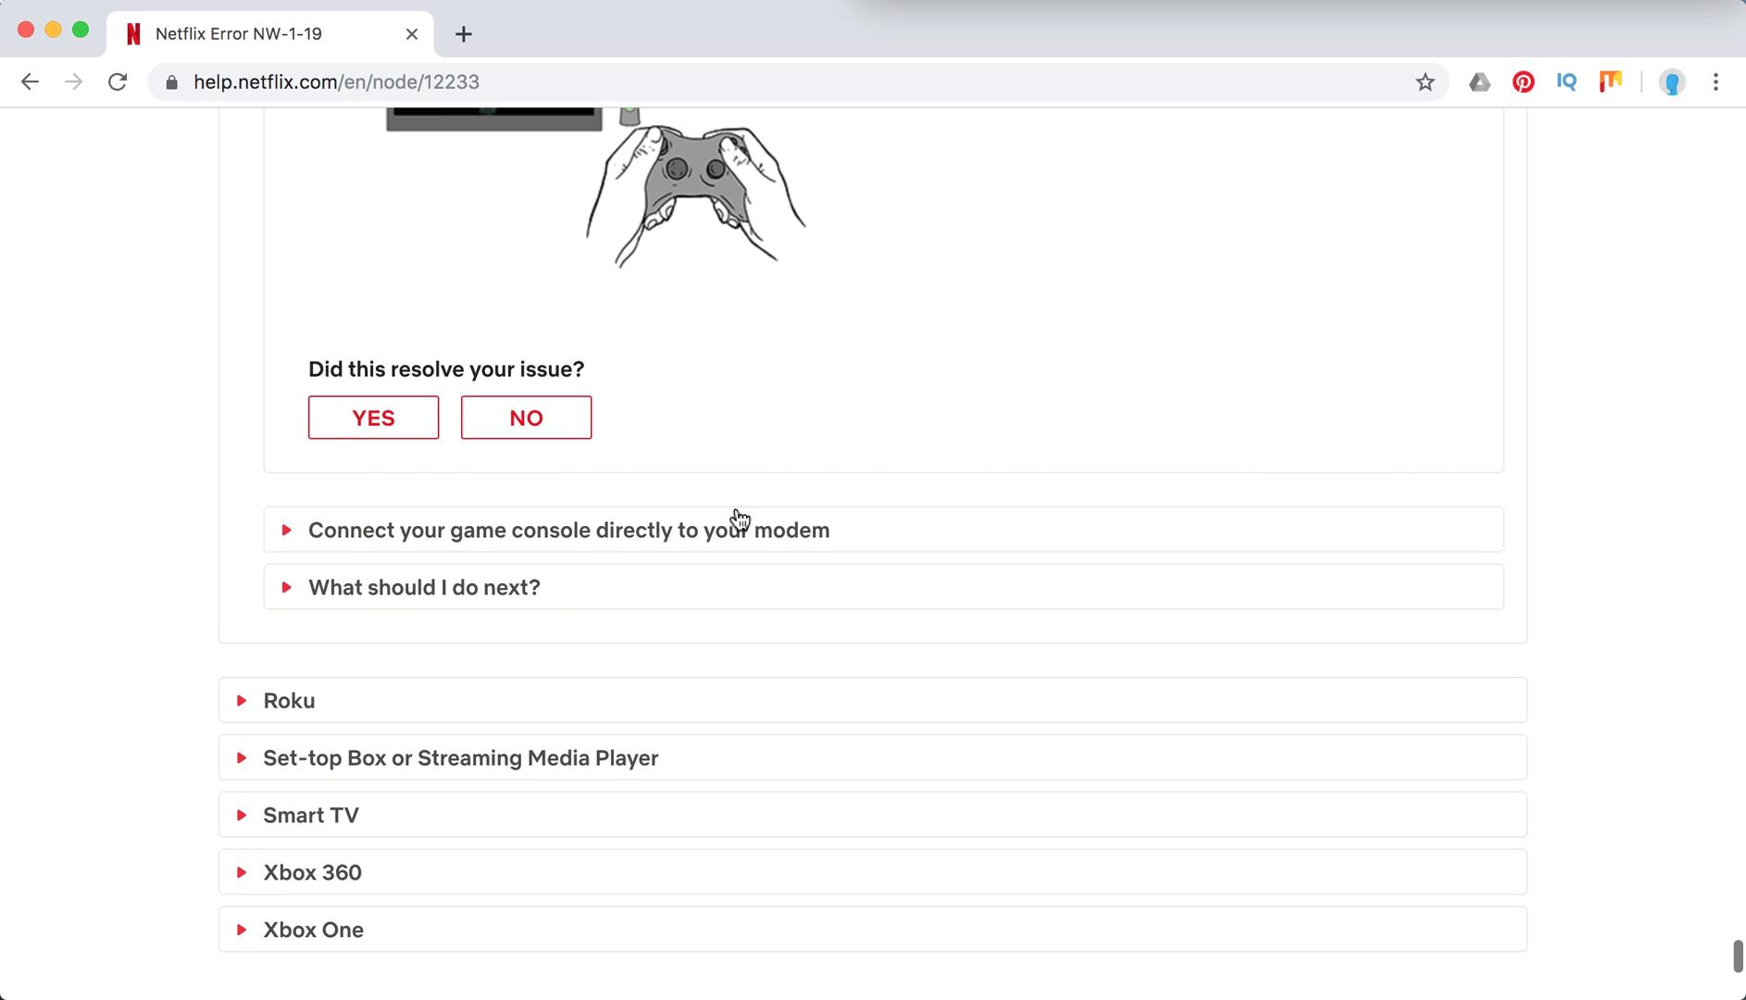
left_click(630, 538)
scroll(628, 548, "down", 5)
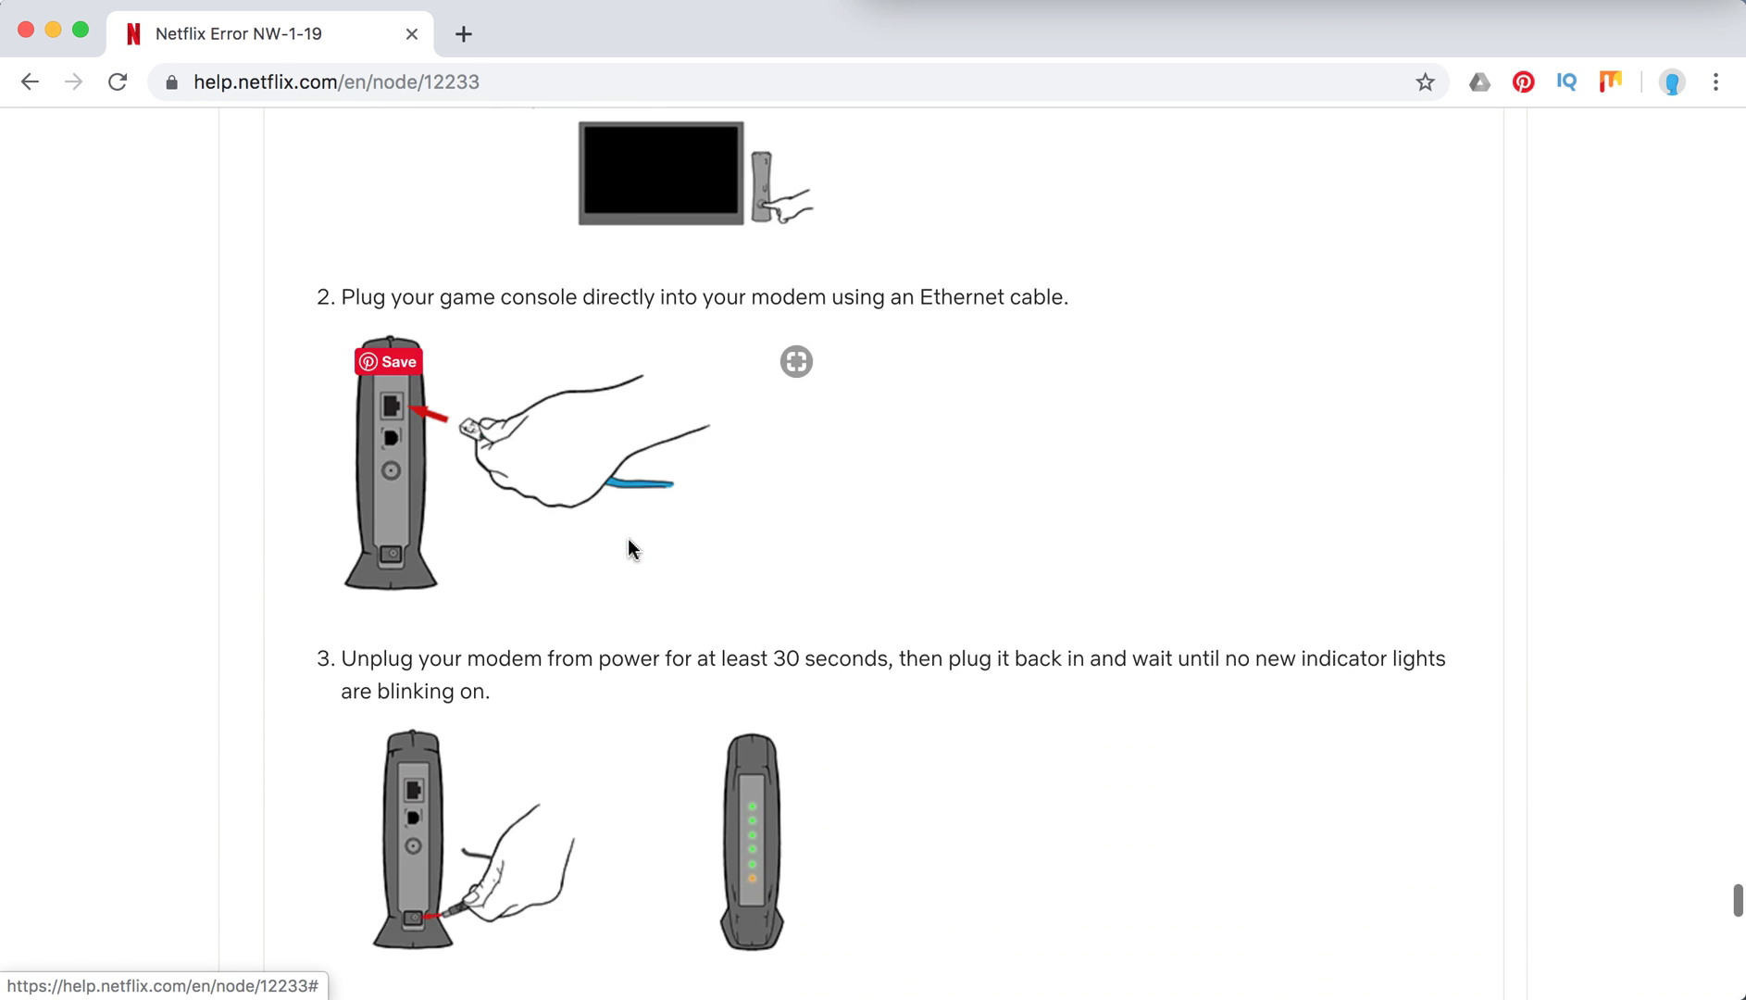
scroll(629, 549, "down", 4)
scroll(629, 549, "down", 3)
scroll(629, 549, "down", 5)
scroll(631, 550, "down", 2)
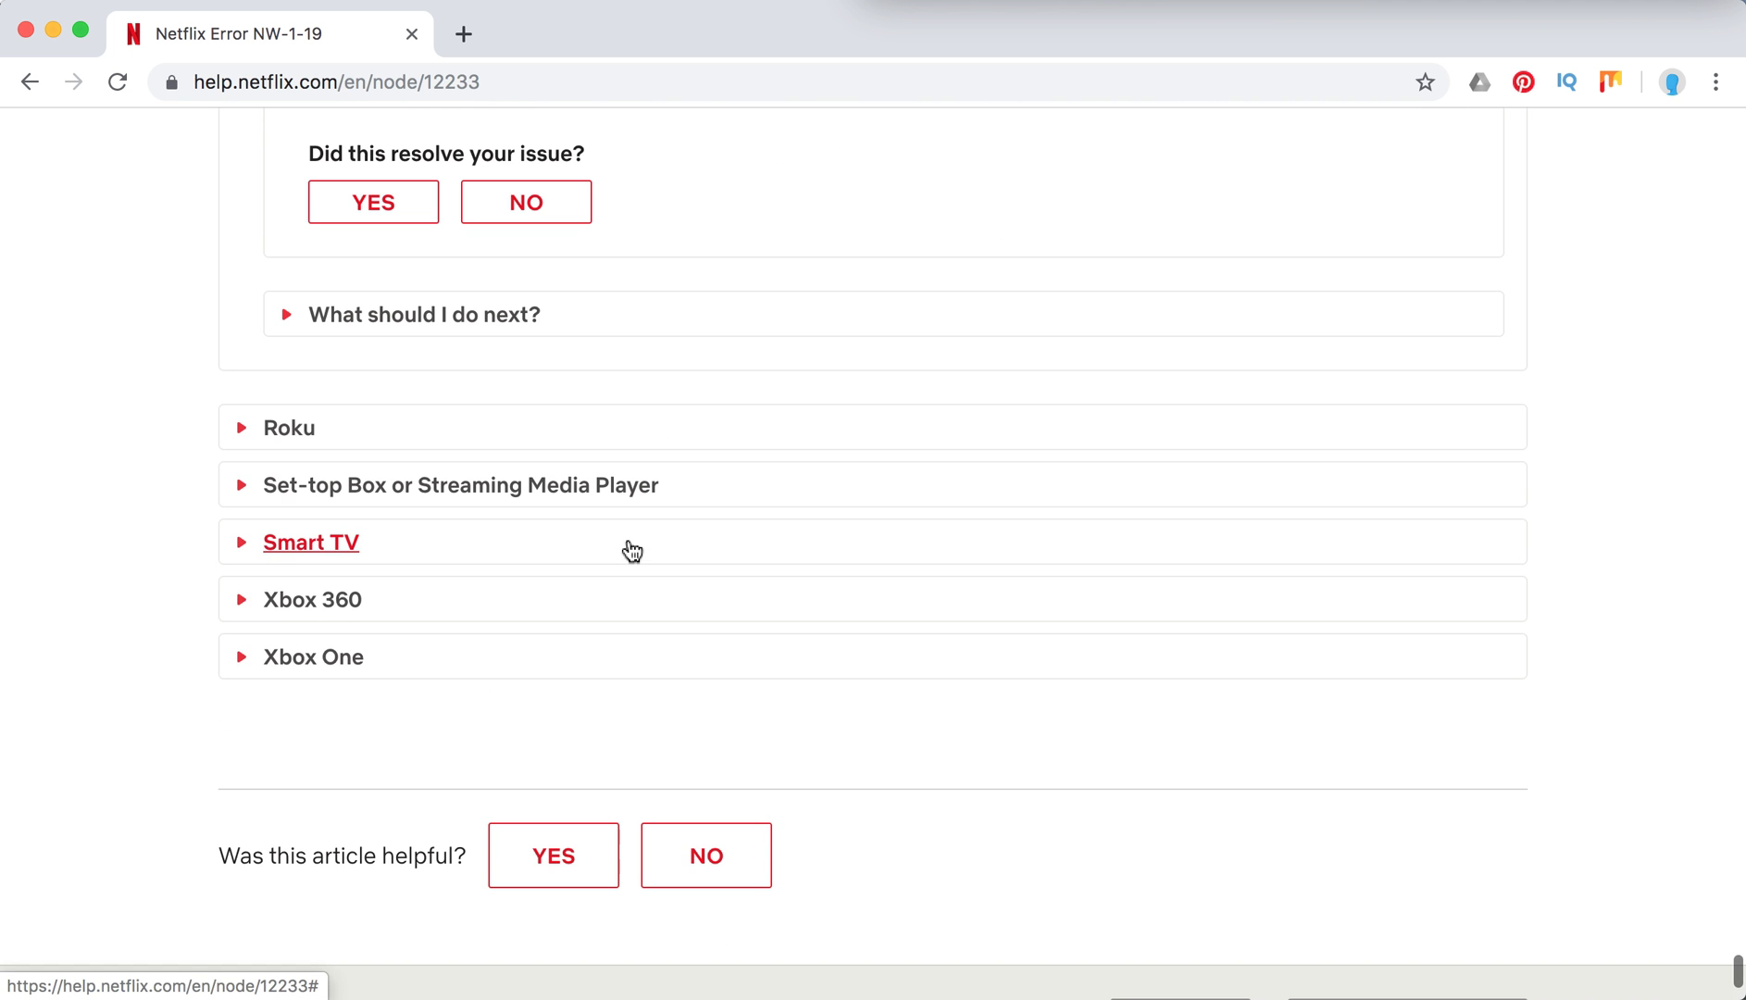
Step: Expand the Roku and Set-top Box or Streaming Media Player sections, briefly selecting the address bar
left_click(289, 428)
scroll(642, 445, "down", 1)
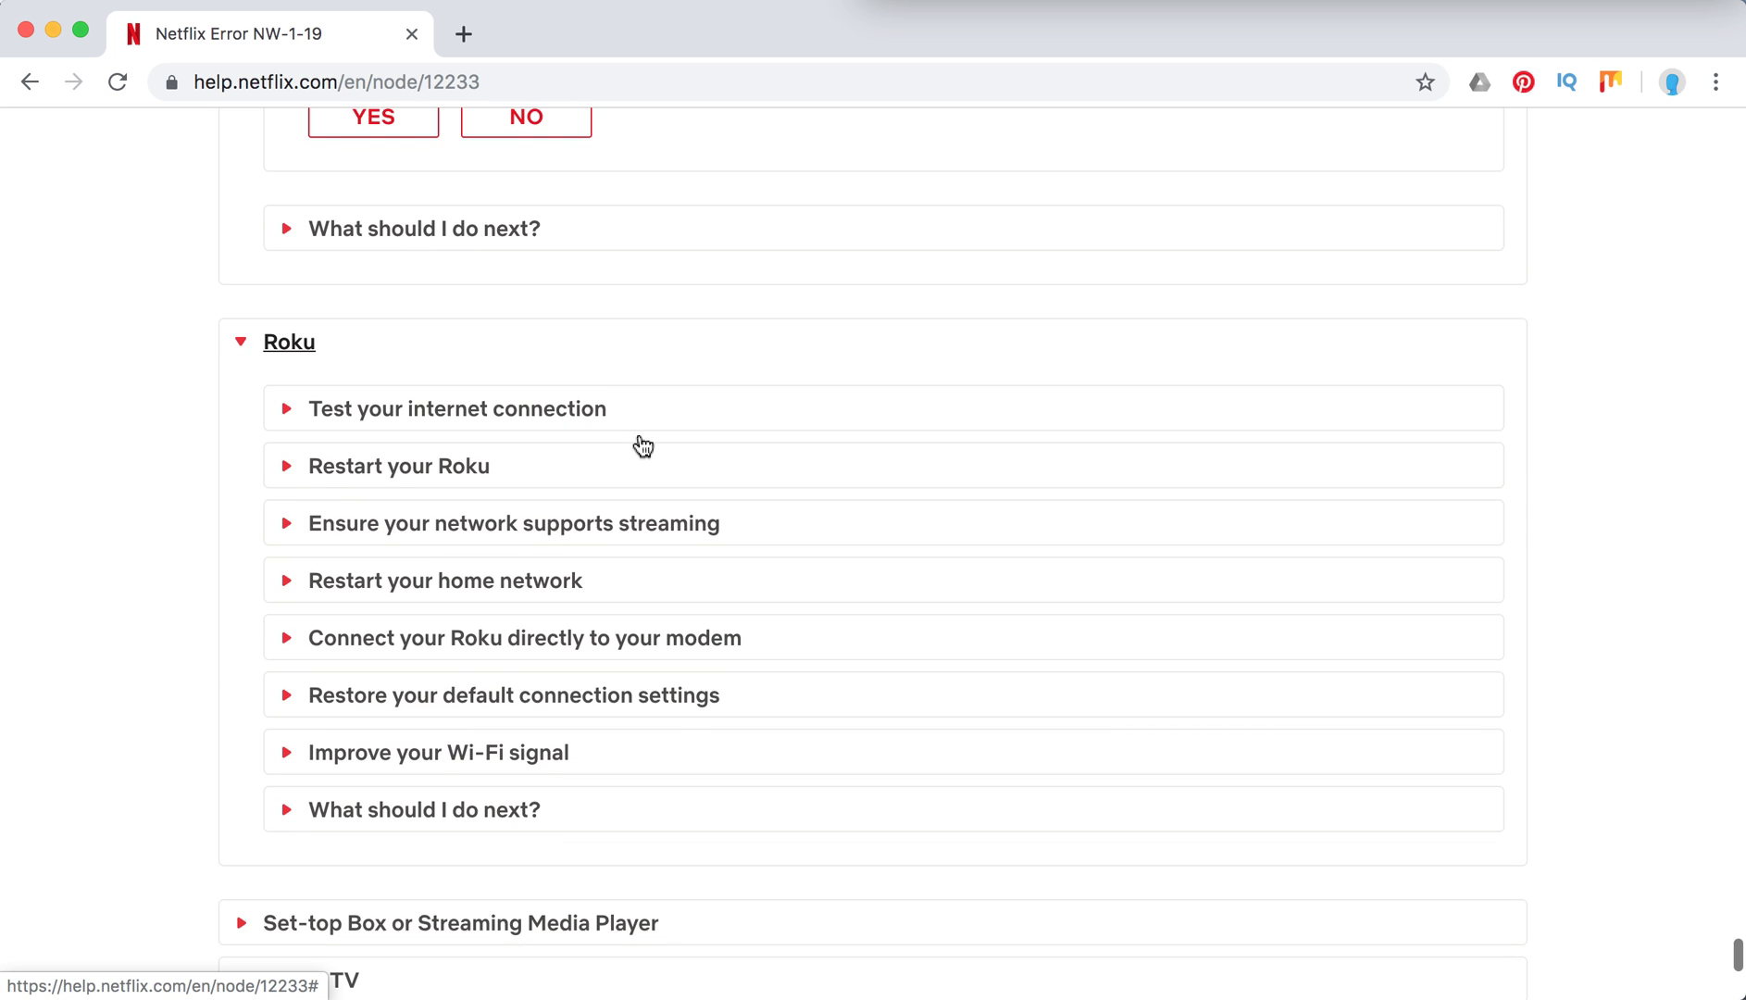
scroll(643, 445, "down", 1)
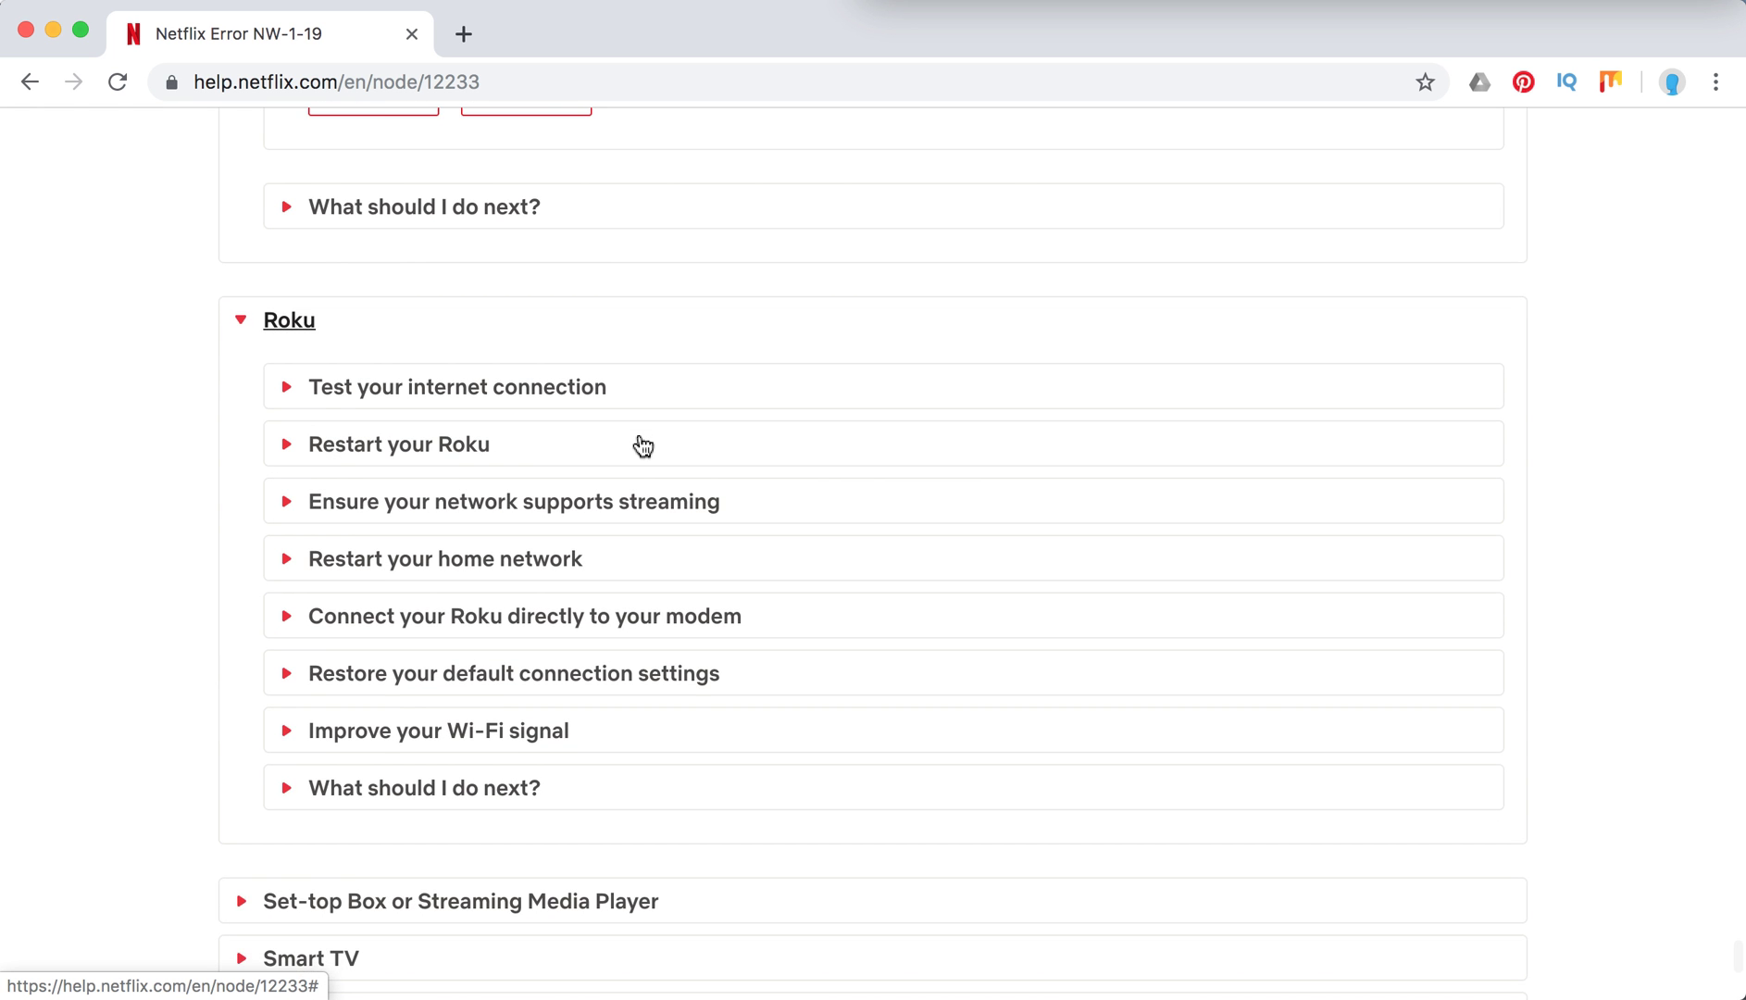
scroll(643, 445, "down", 3)
left_click(421, 692)
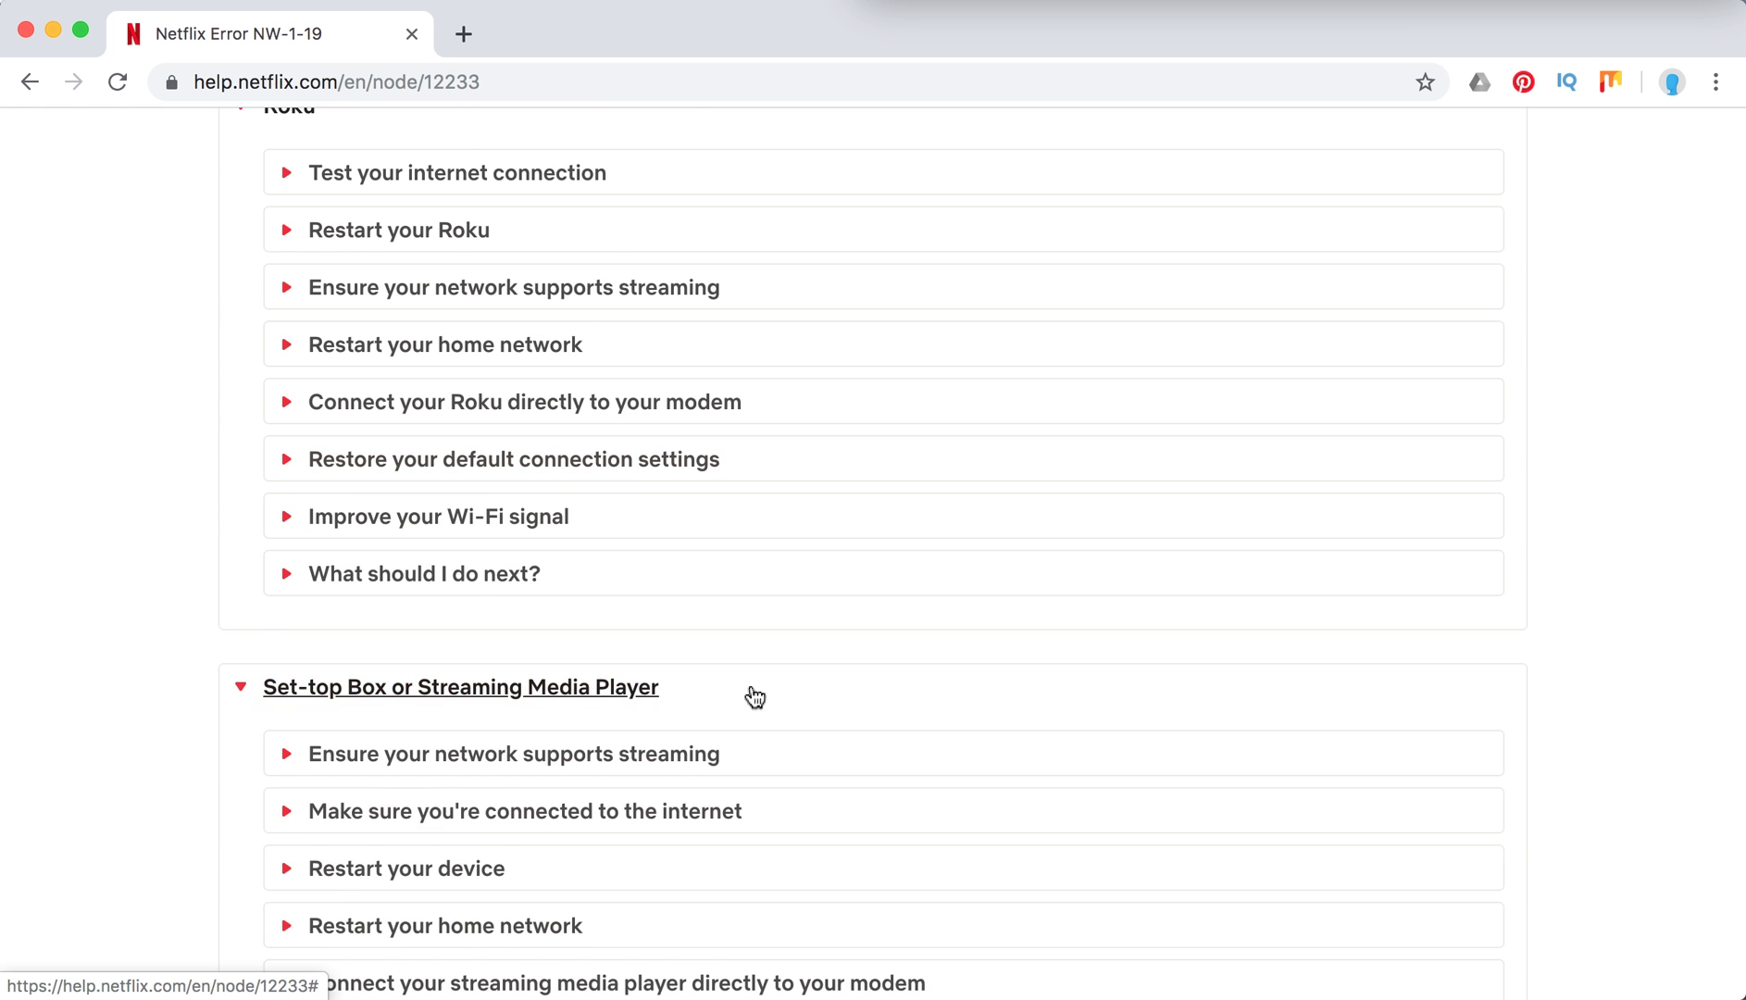
scroll(754, 696, "down", 5)
scroll(754, 697, "down", 4)
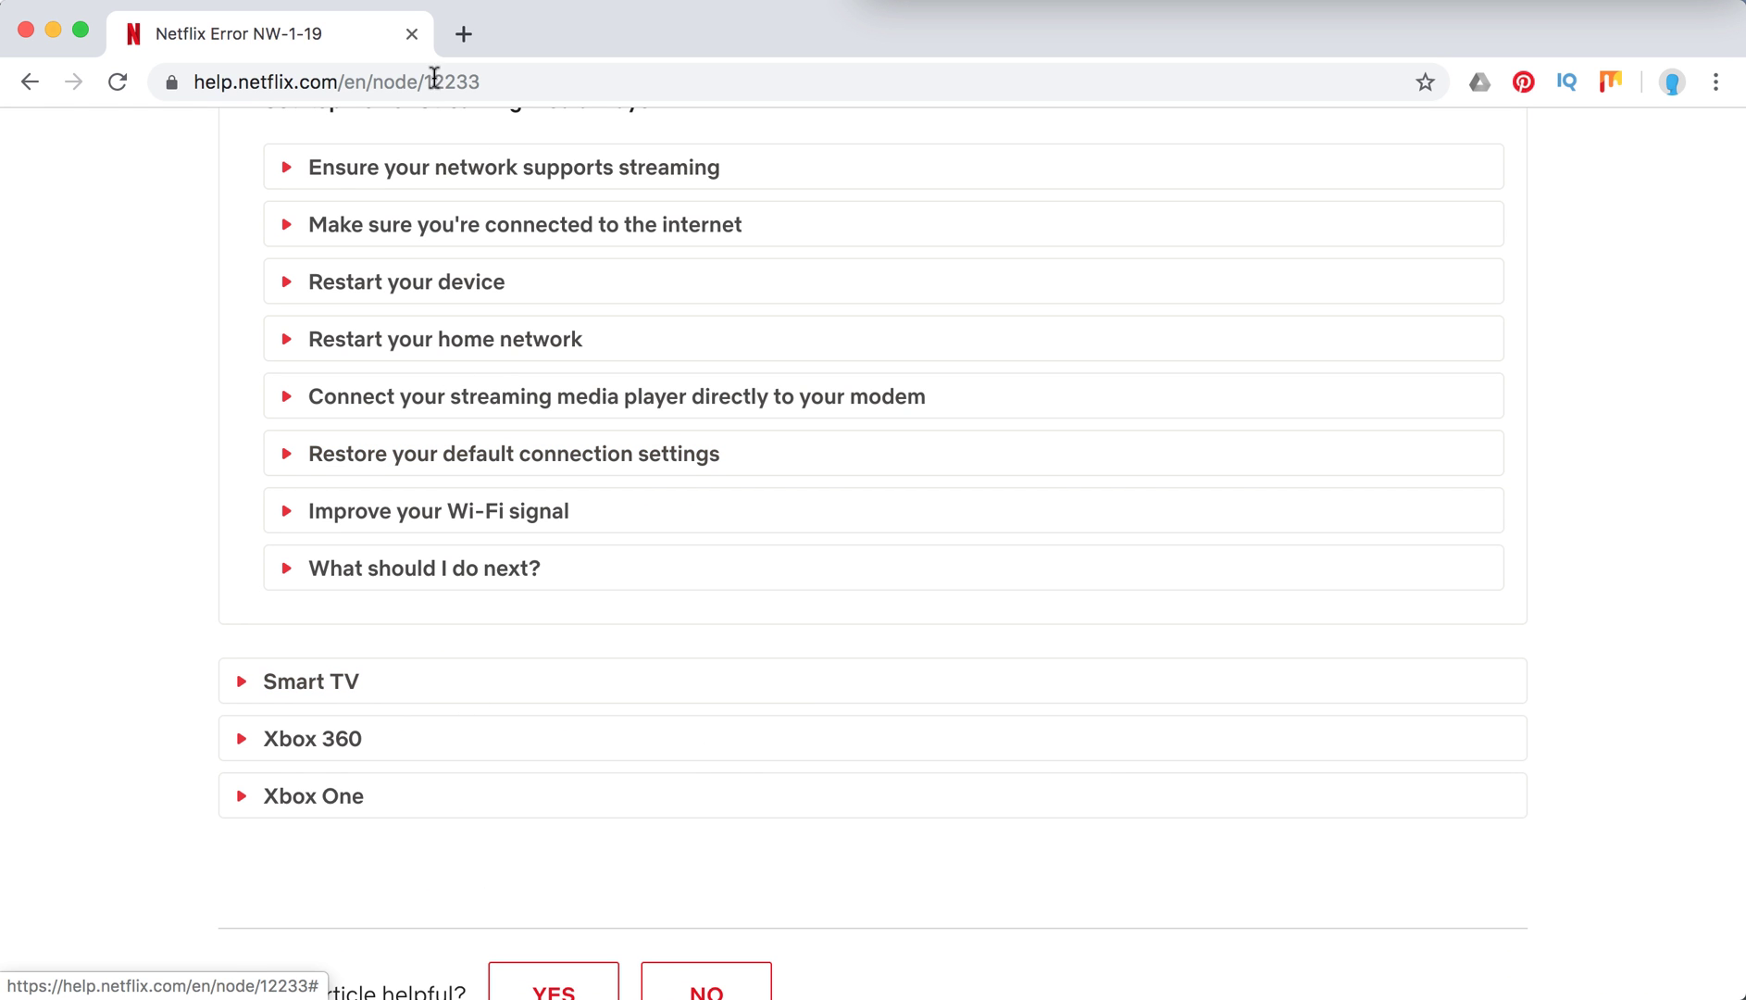
left_click(529, 81)
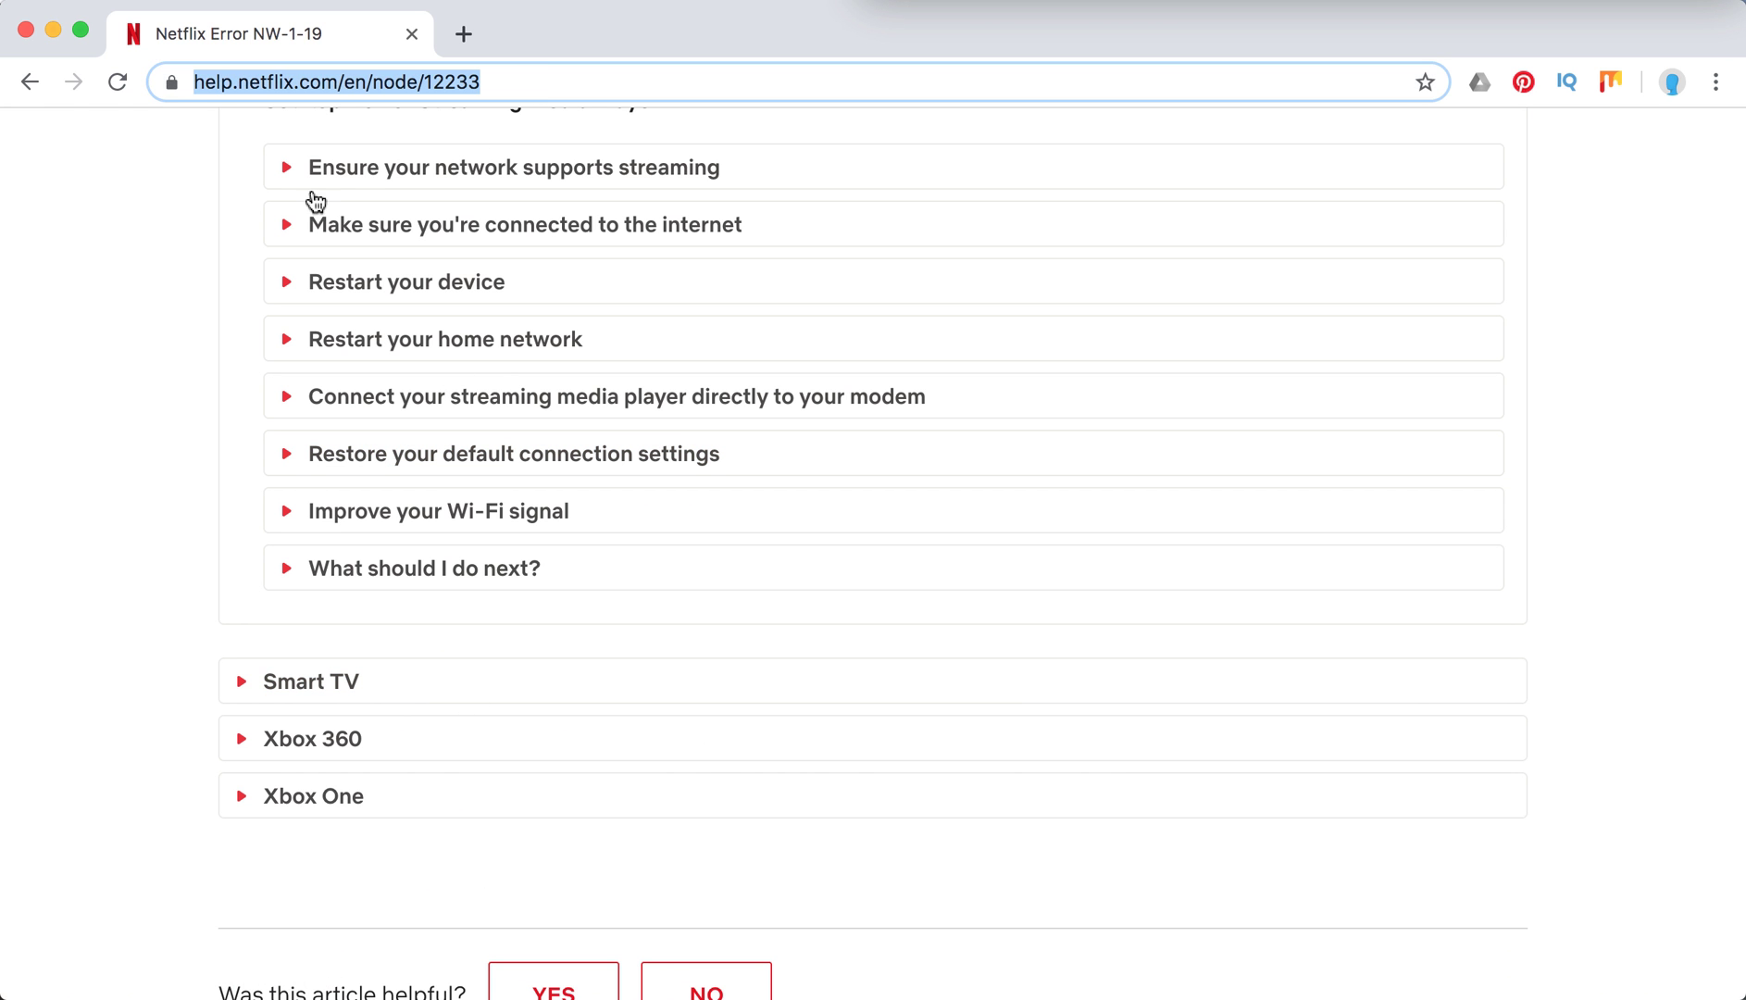
left_click(120, 301)
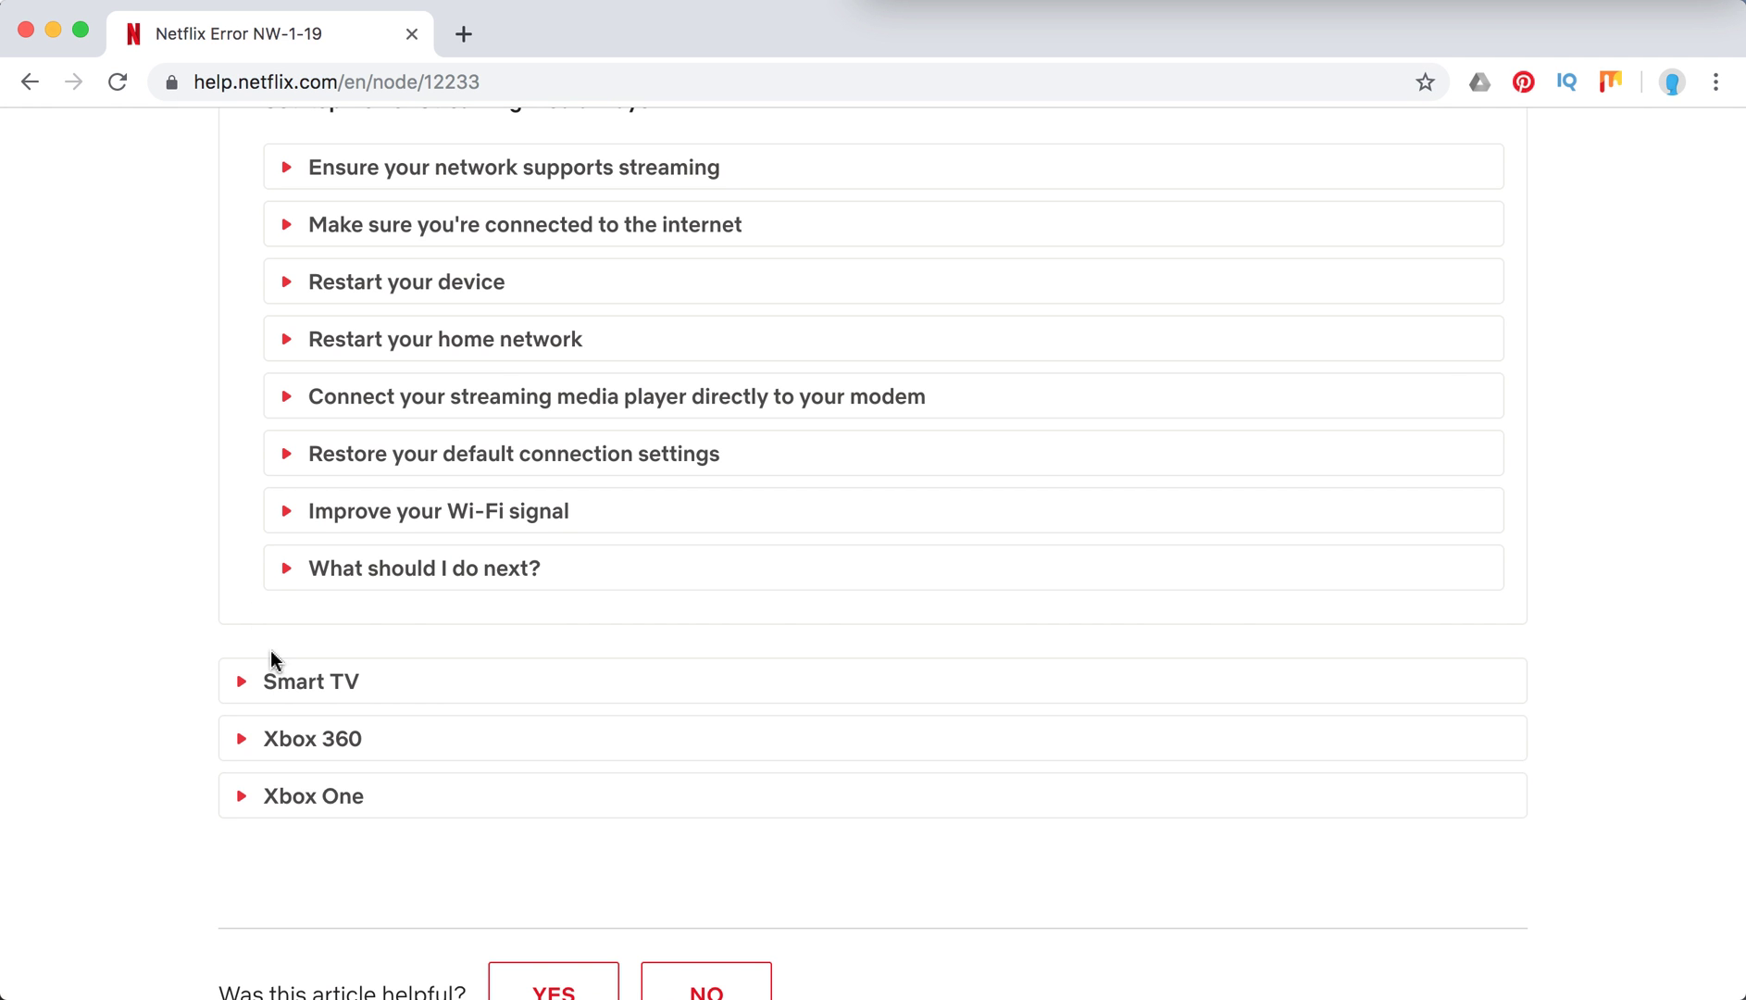
Step: Expand Smart TV, Xbox 360 and Xbox One, opening each Xbox's DNS settings instructions
left_click(280, 680)
scroll(279, 680, "down", 2)
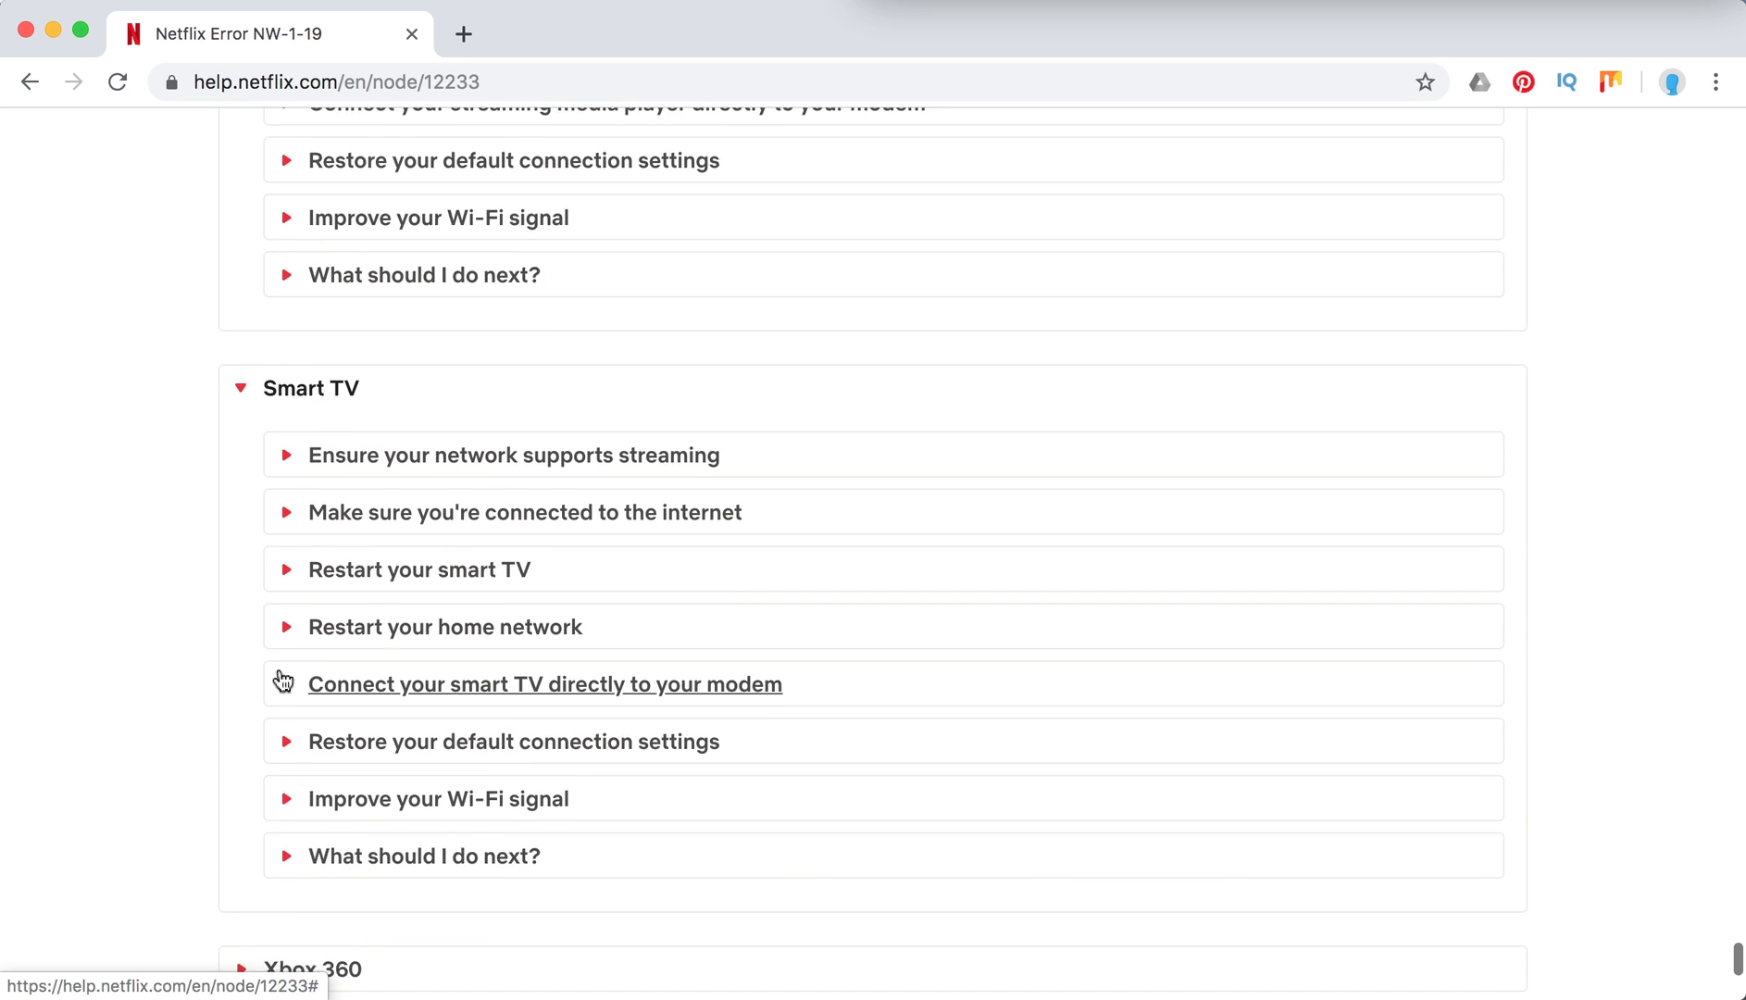
scroll(309, 778, "down", 1)
left_click(314, 808)
scroll(314, 816, "down", 3)
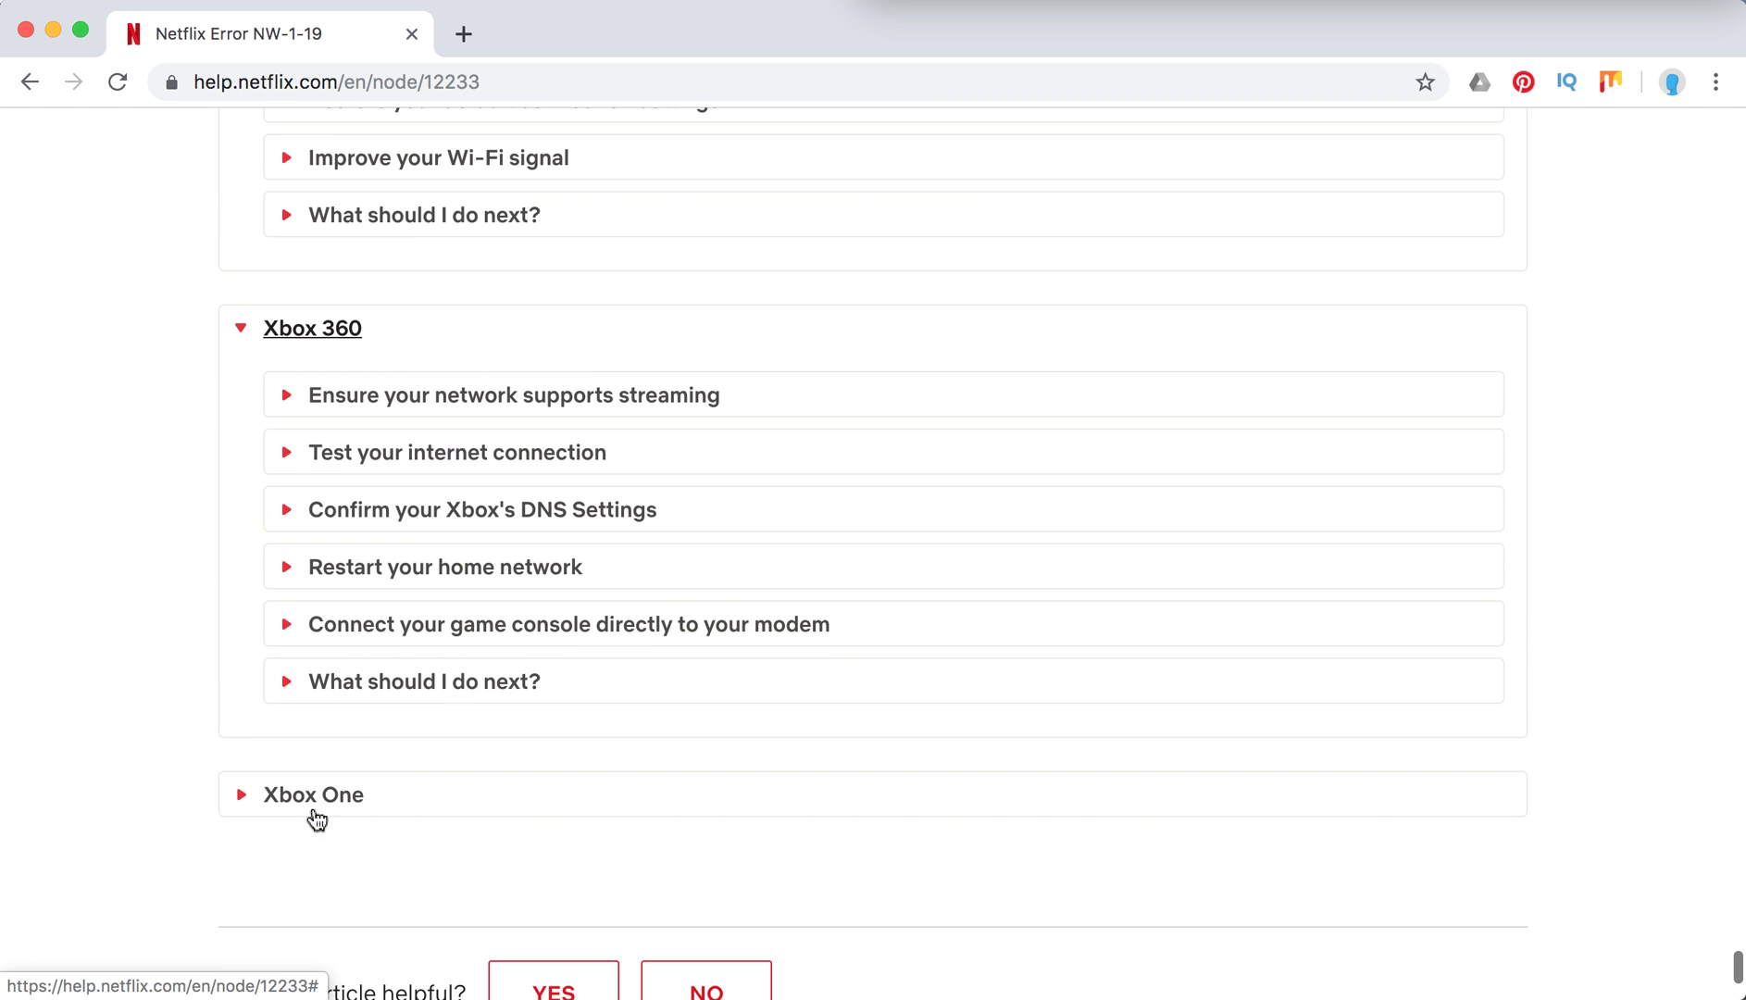
left_click(405, 515)
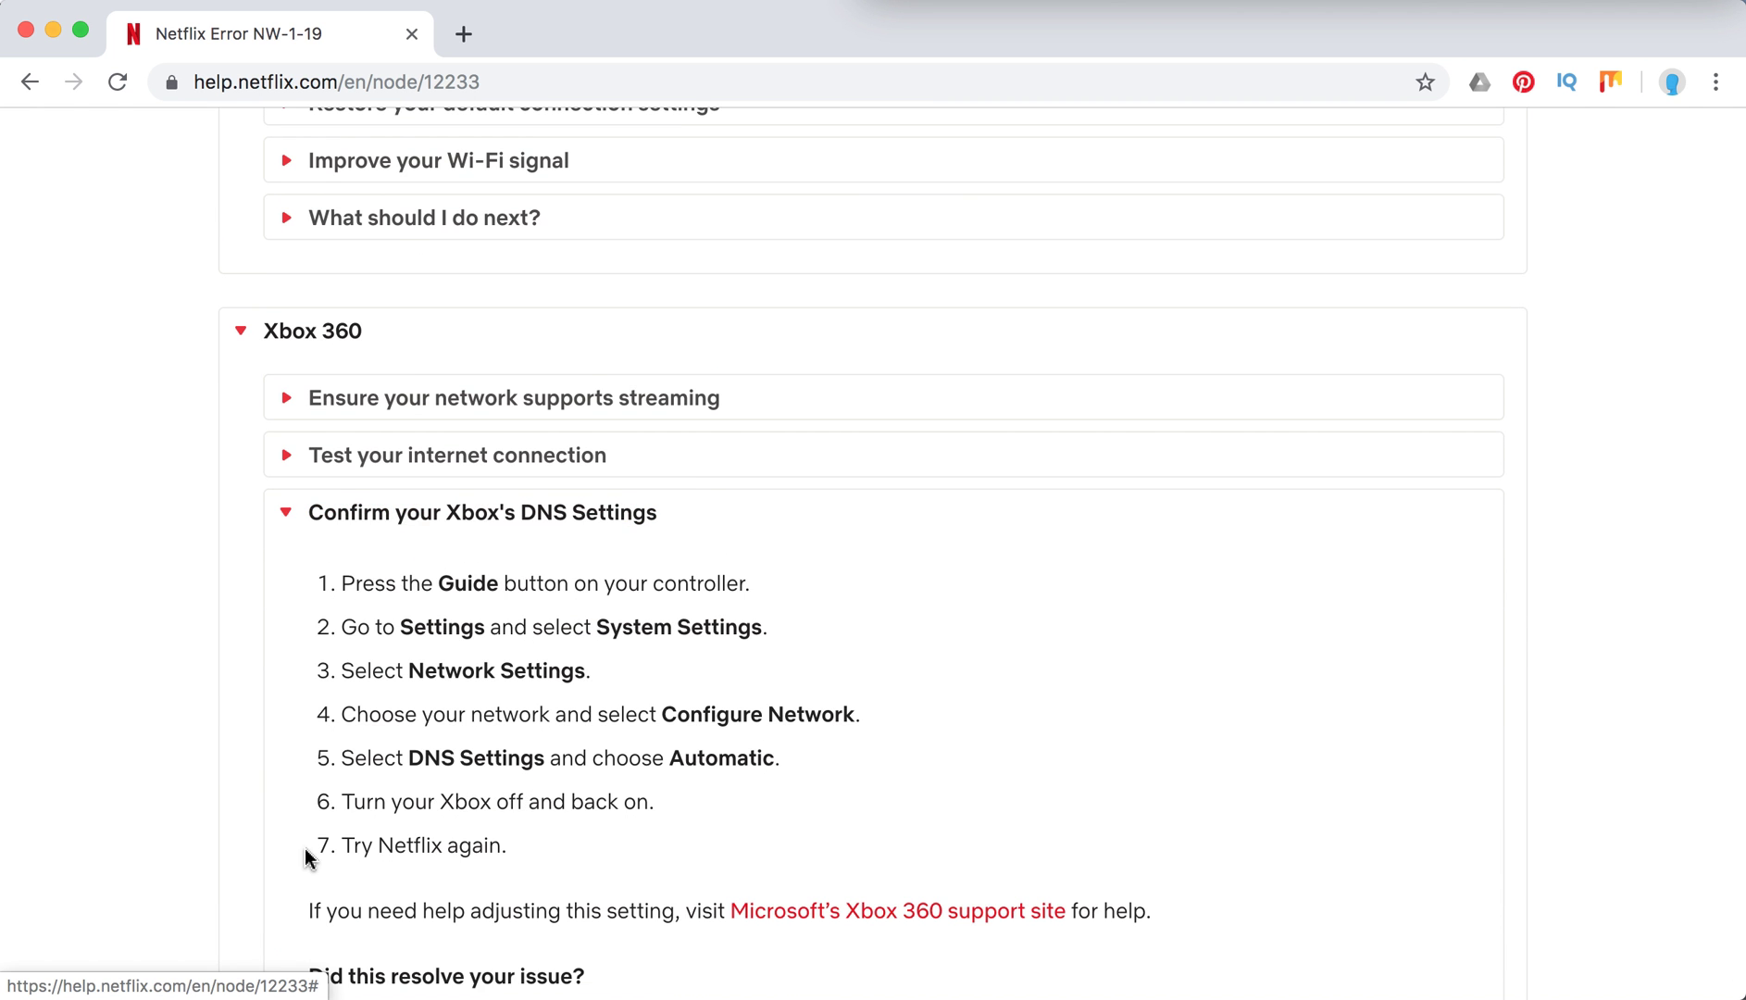
scroll(308, 854, "down", 1)
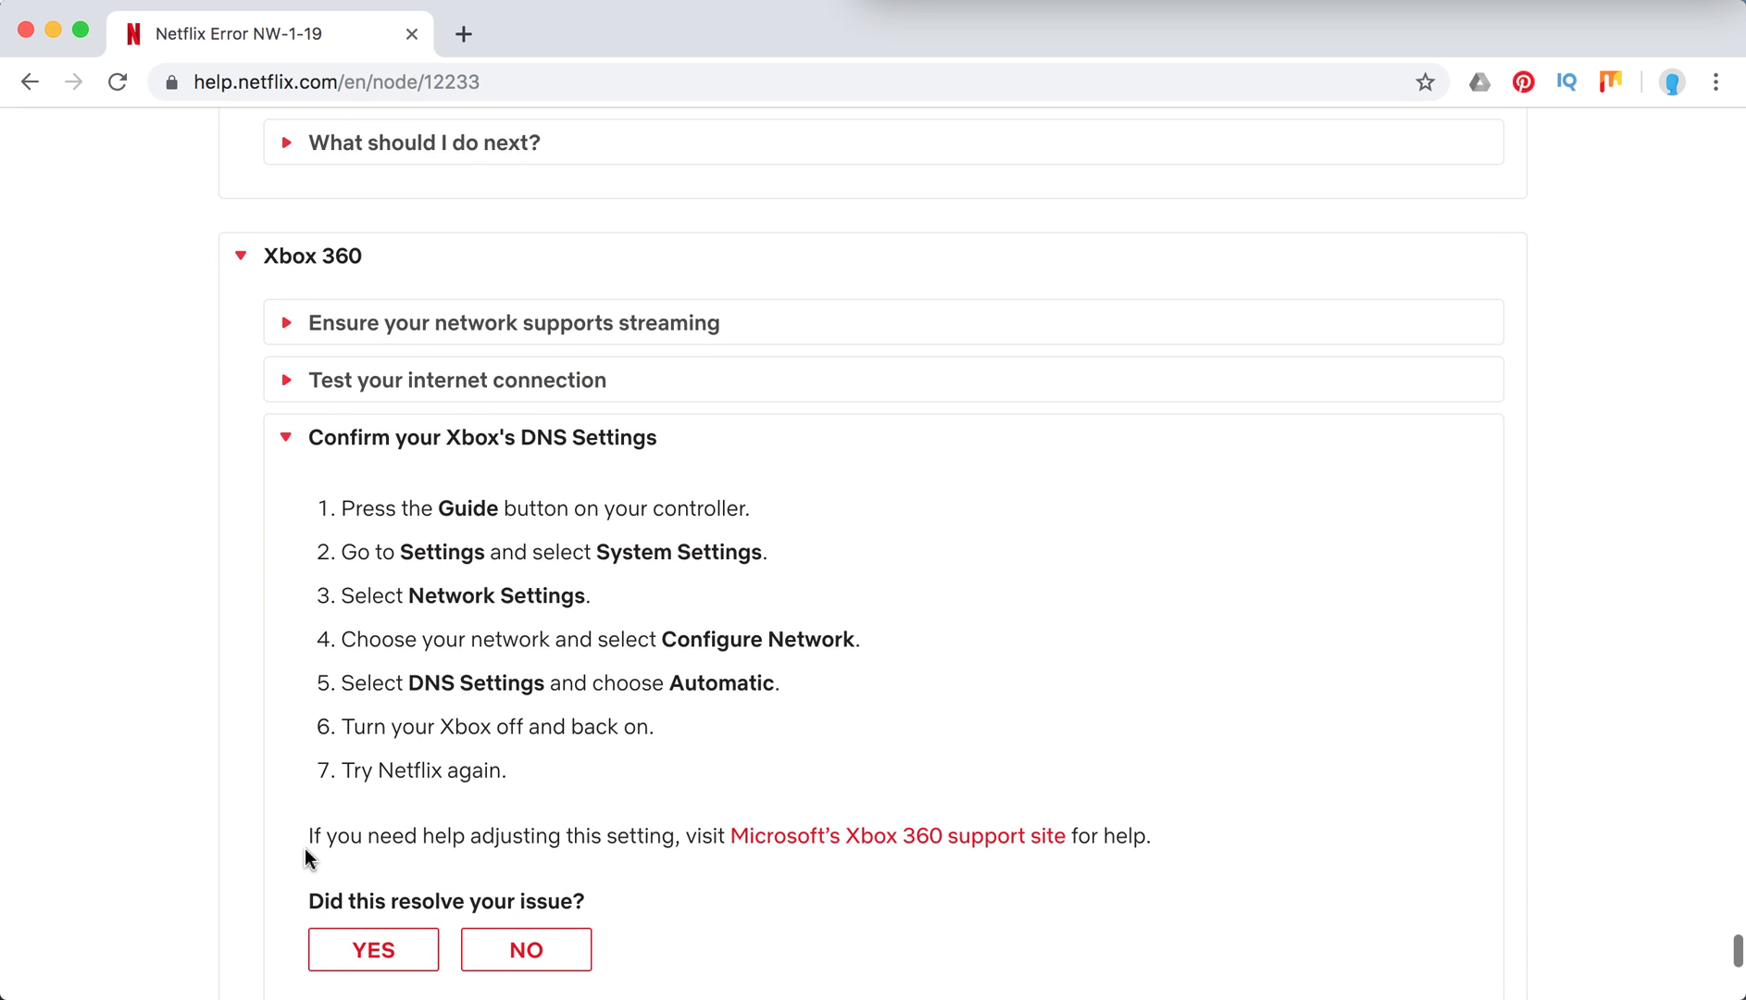
scroll(306, 858, "down", 1)
scroll(305, 858, "down", 2)
scroll(306, 858, "down", 2)
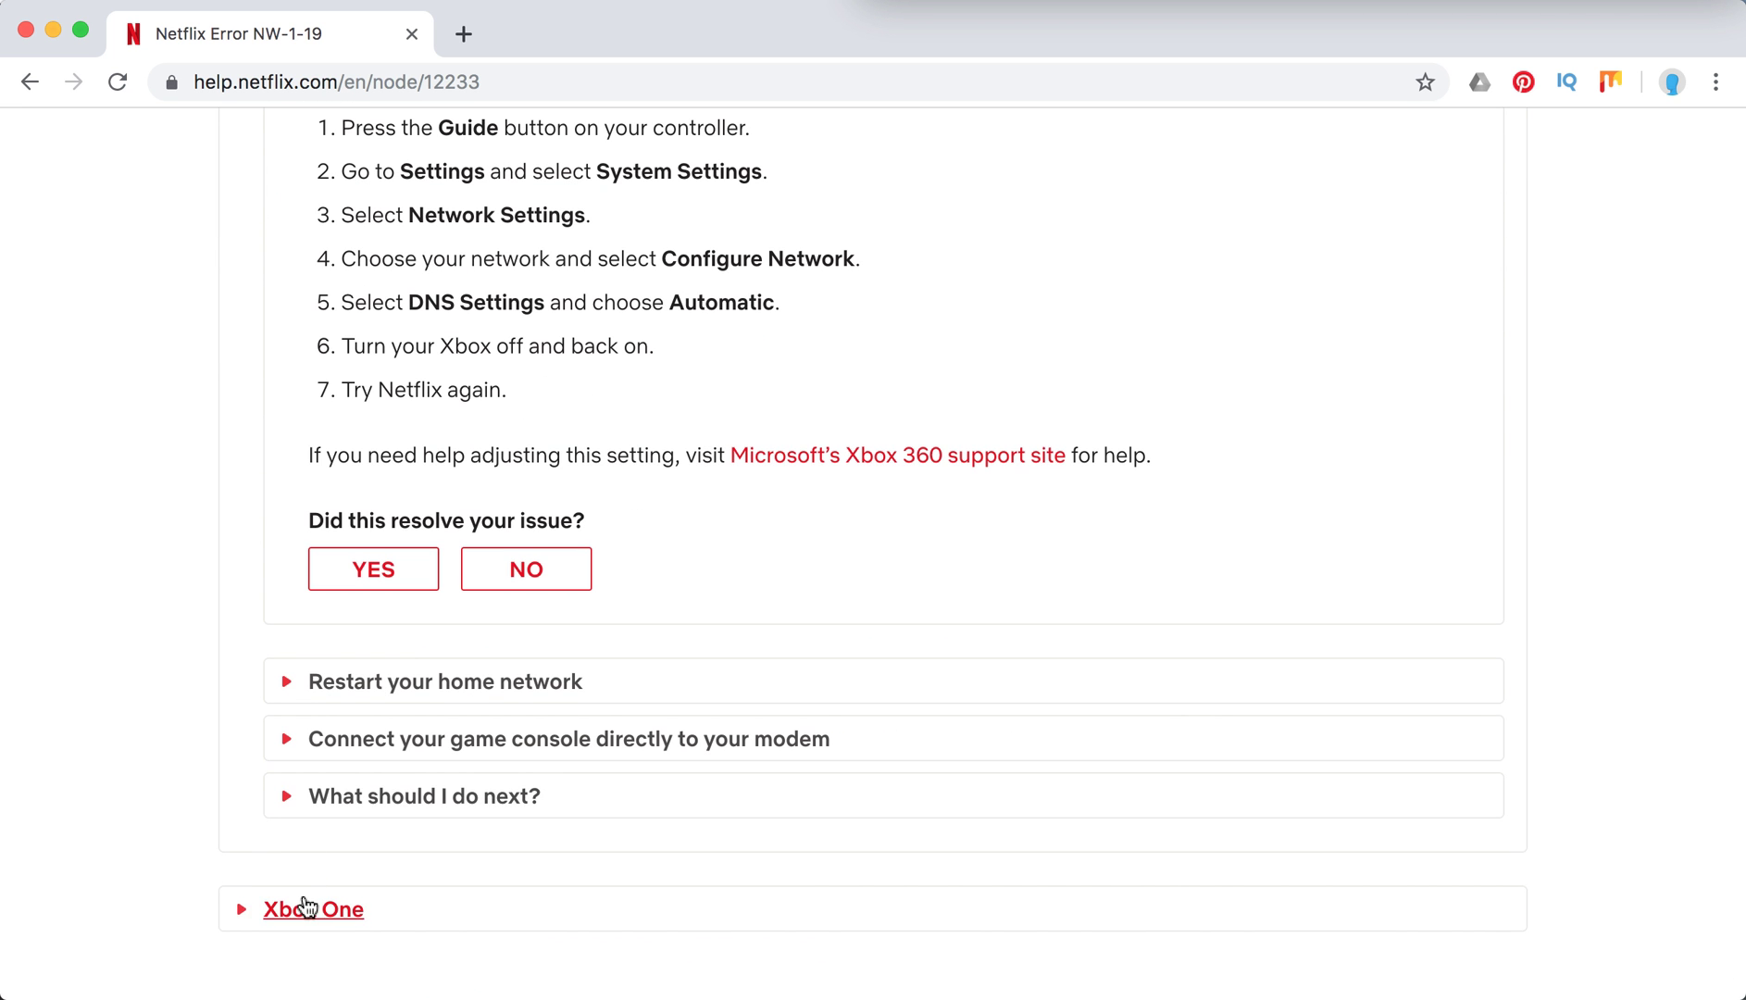
left_click(306, 908)
scroll(315, 670, "down", 7)
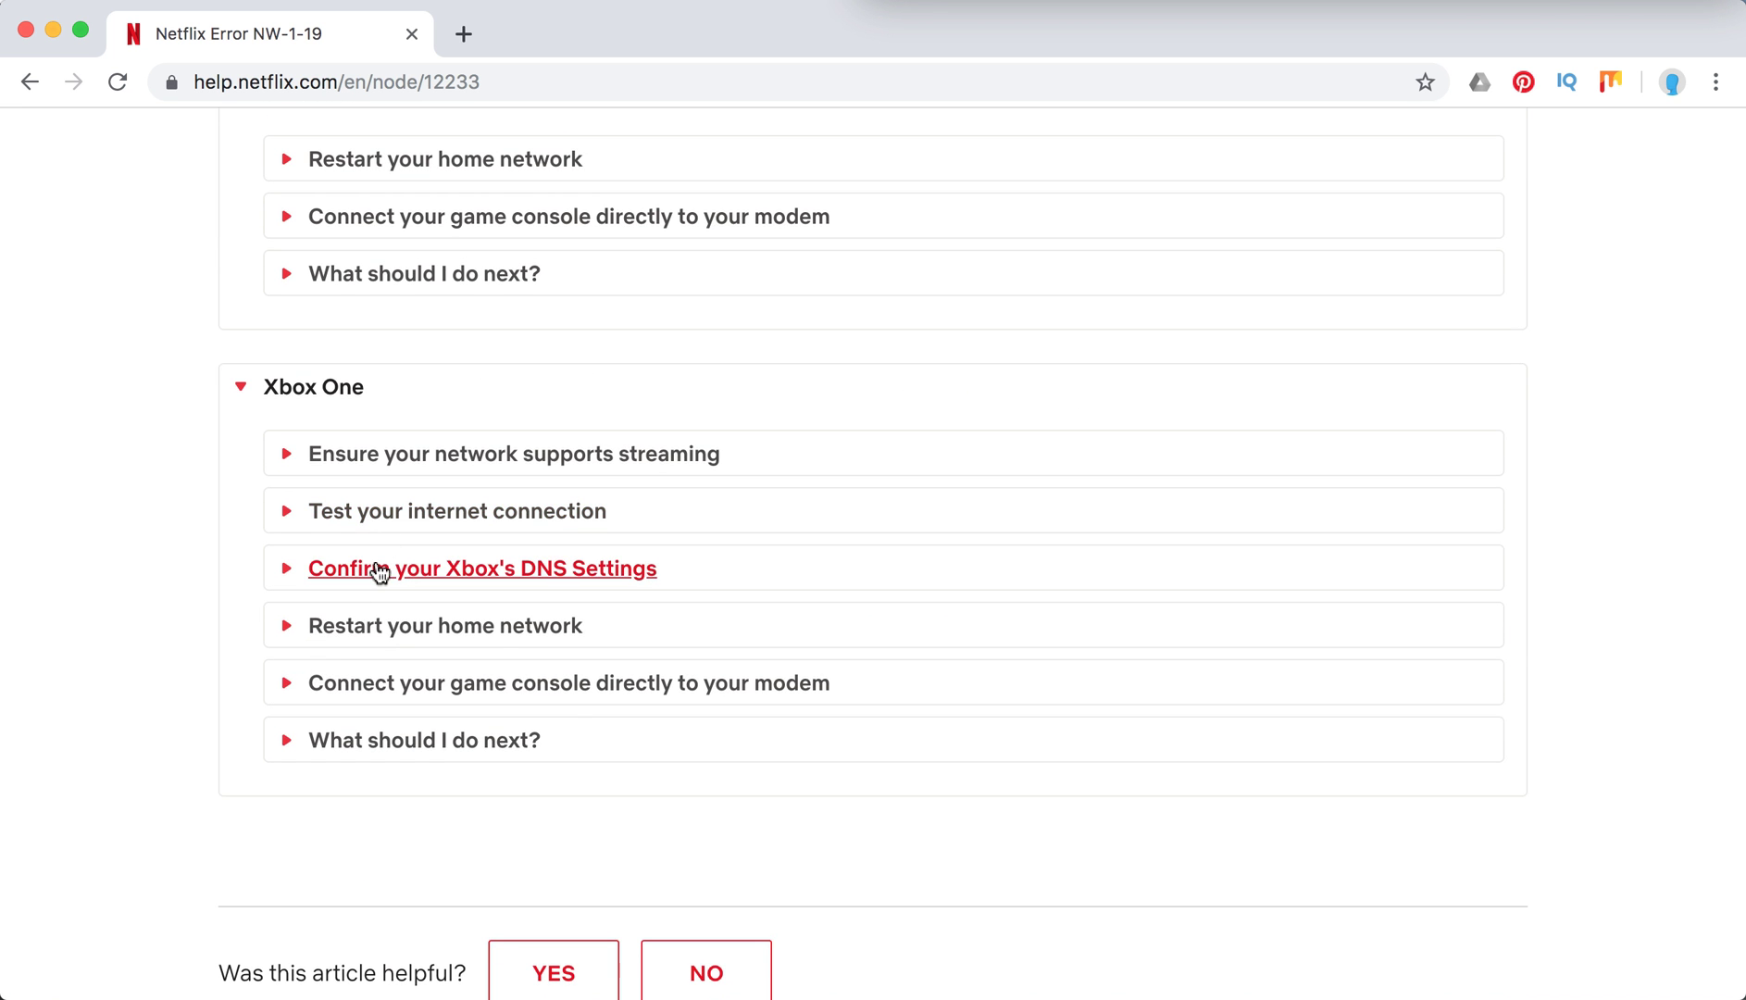
left_click(487, 574)
scroll(499, 597, "down", 1)
scroll(522, 593, "down", 1)
scroll(522, 602, "down", 1)
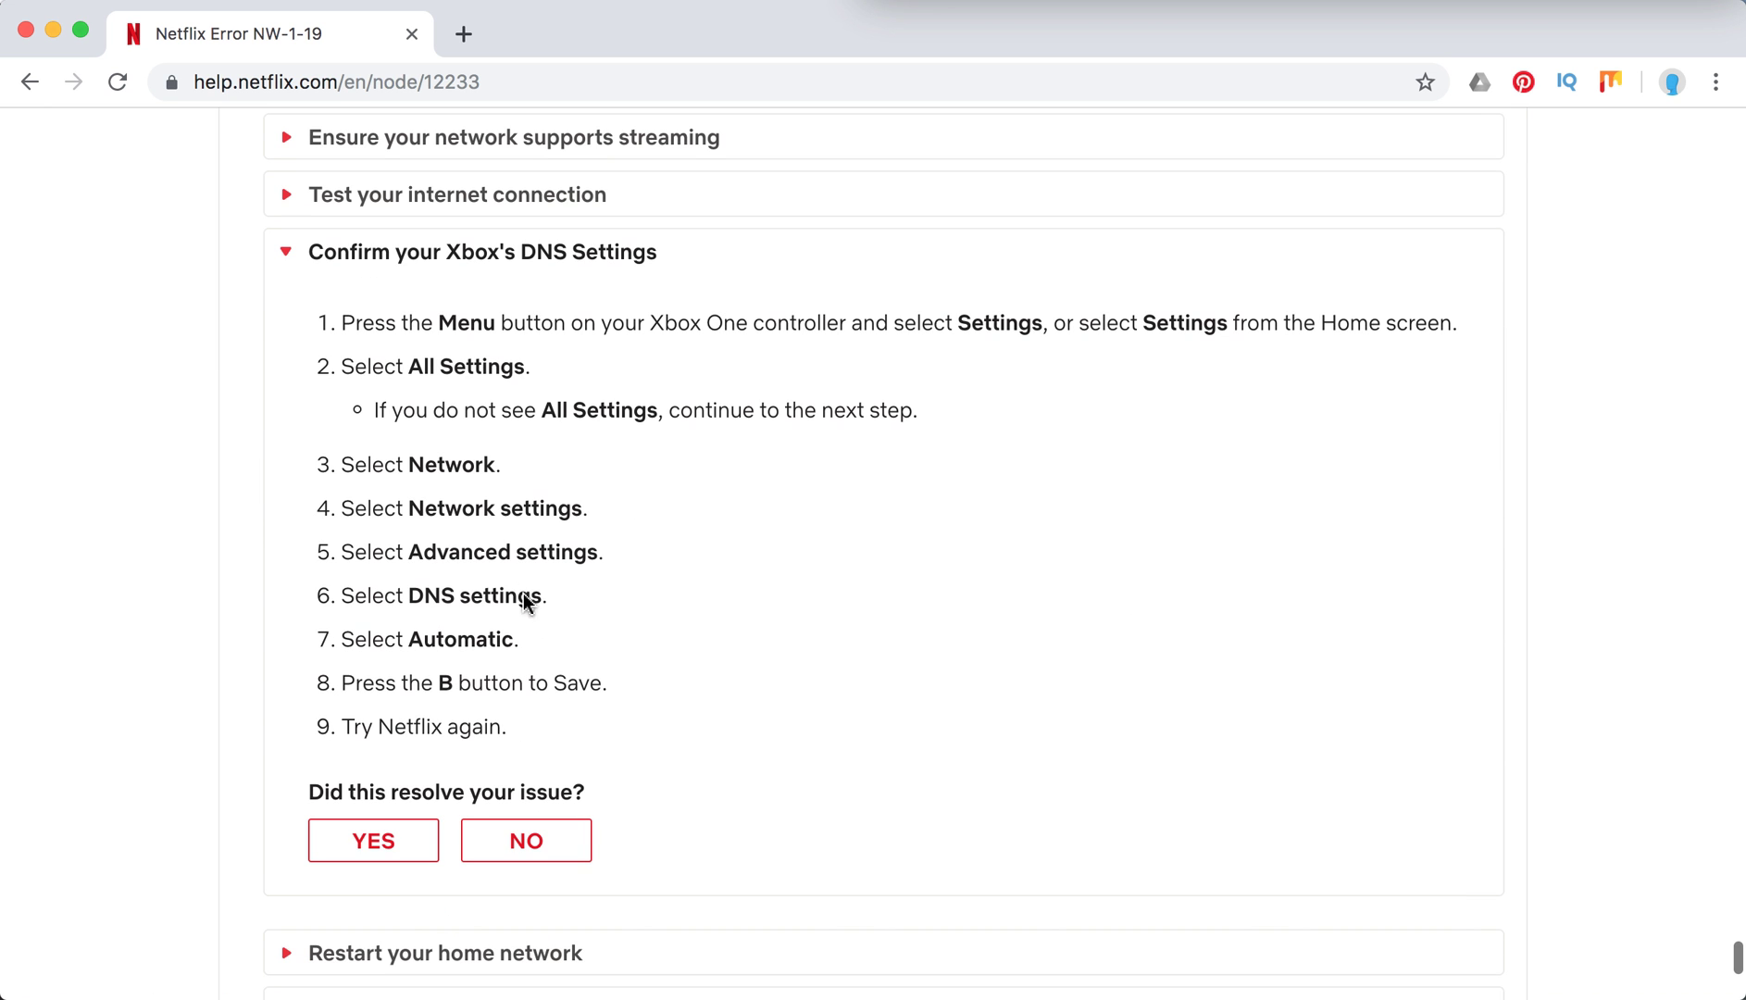
scroll(152, 679, "down", 3)
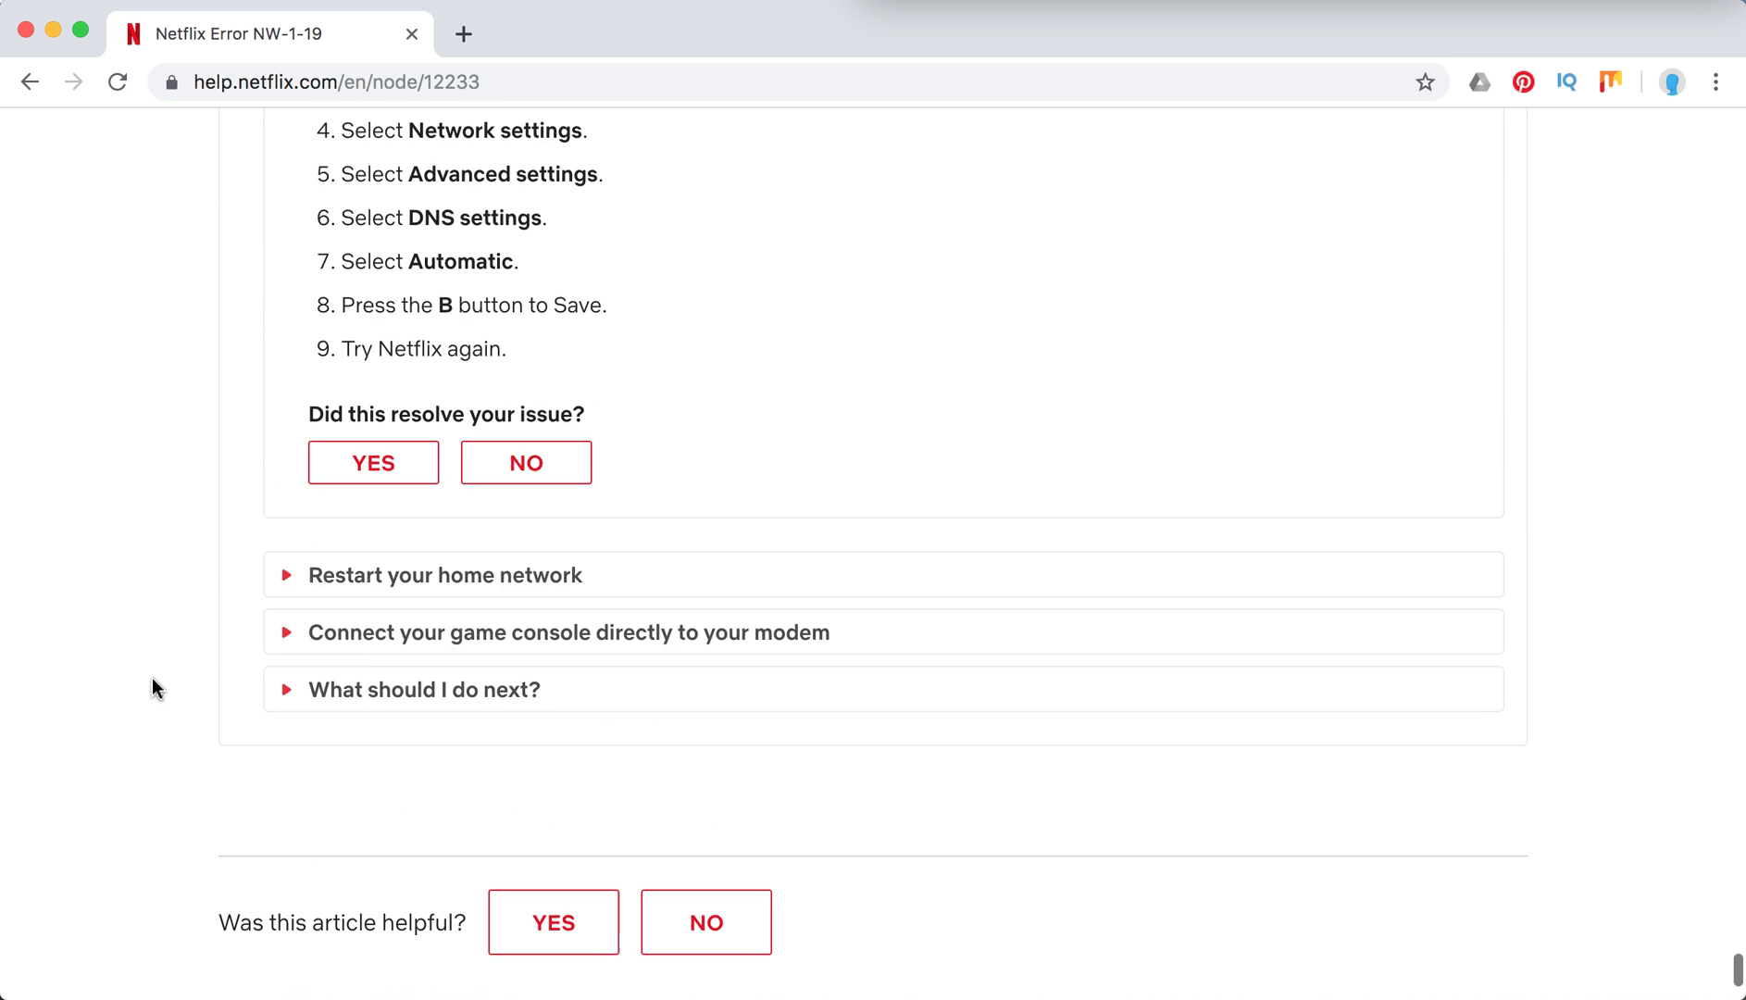
scroll(152, 679, "down", 1)
scroll(151, 678, "down", 2)
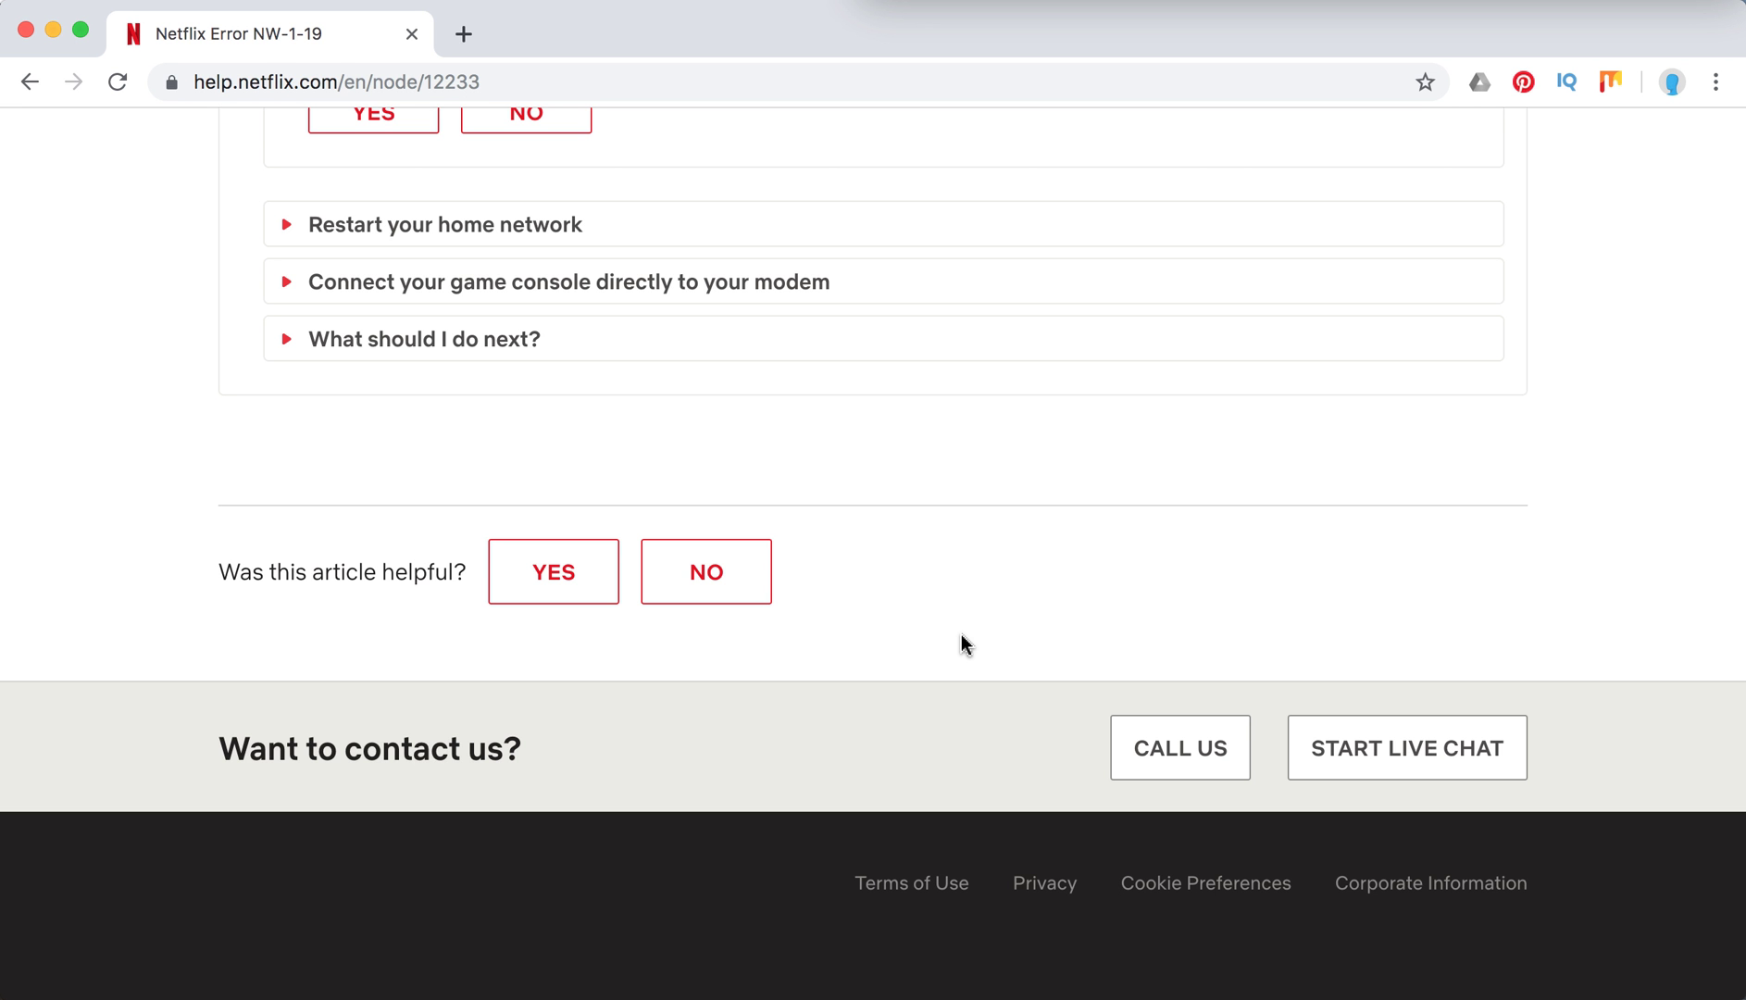
scroll(960, 643, "up", 10)
scroll(960, 644, "up", 5)
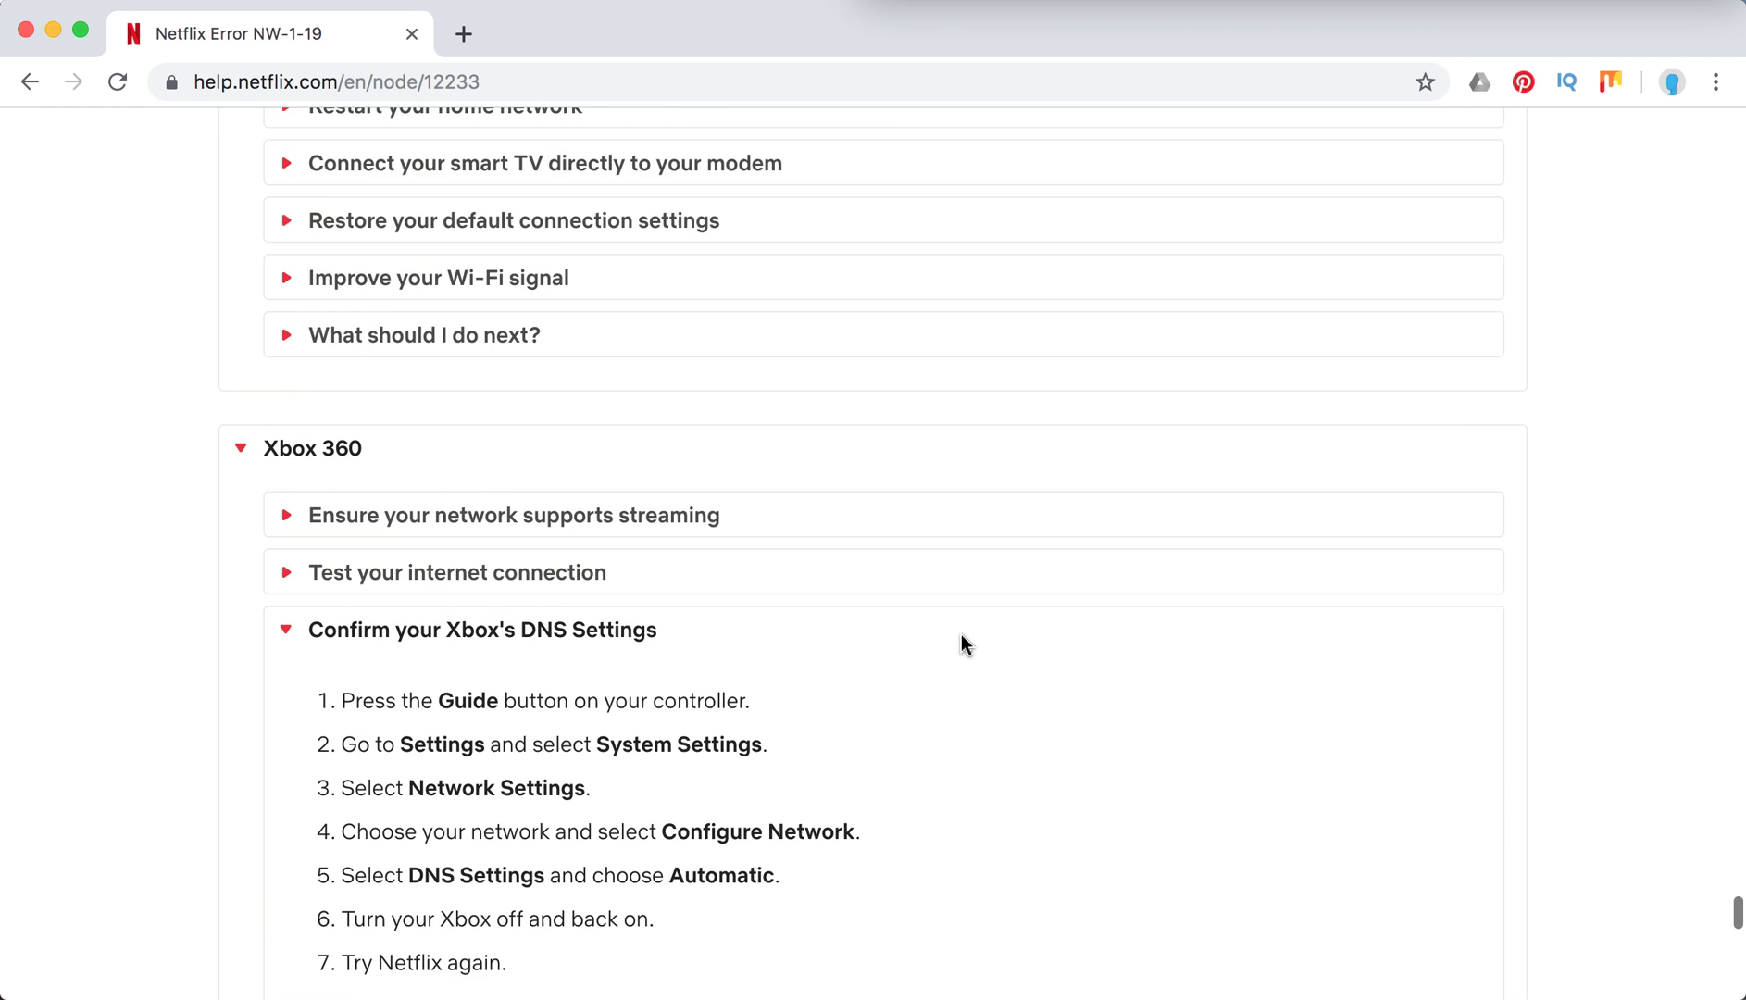
scroll(960, 643, "up", 5)
scroll(960, 643, "up", 5)
scroll(960, 644, "up", 5)
scroll(960, 643, "up", 5)
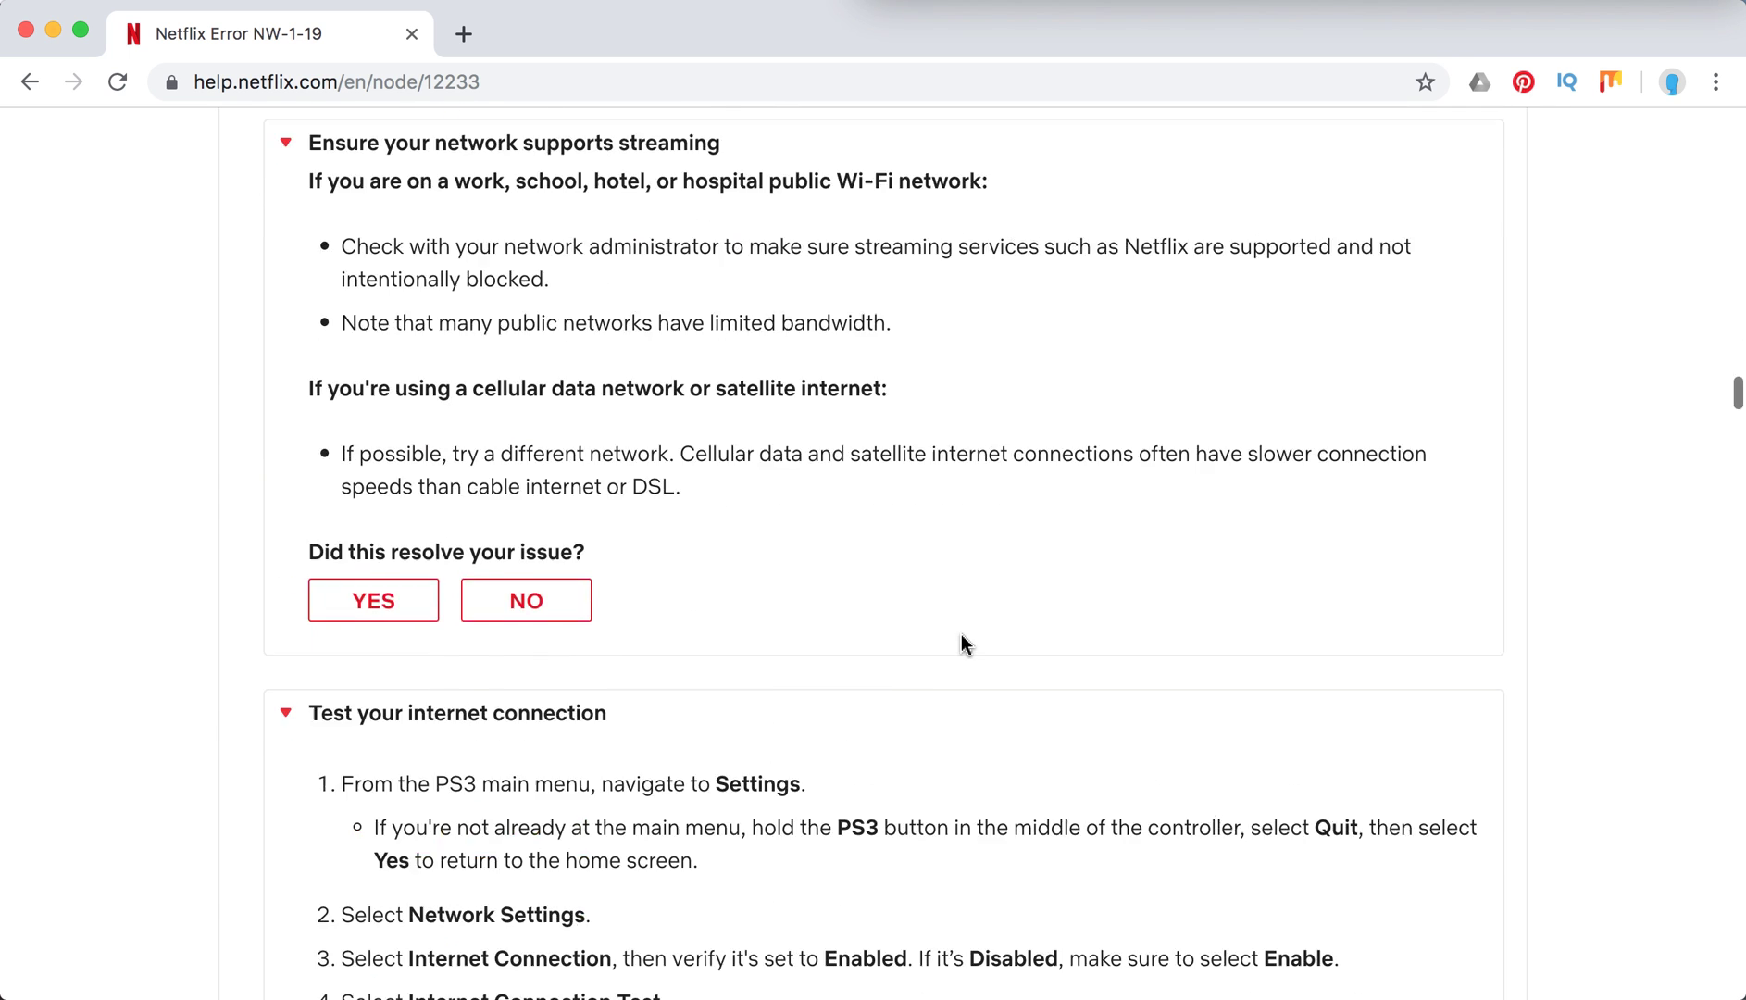
scroll(960, 643, "up", 5)
scroll(960, 635, "up", 5)
scroll(960, 635, "up", 10)
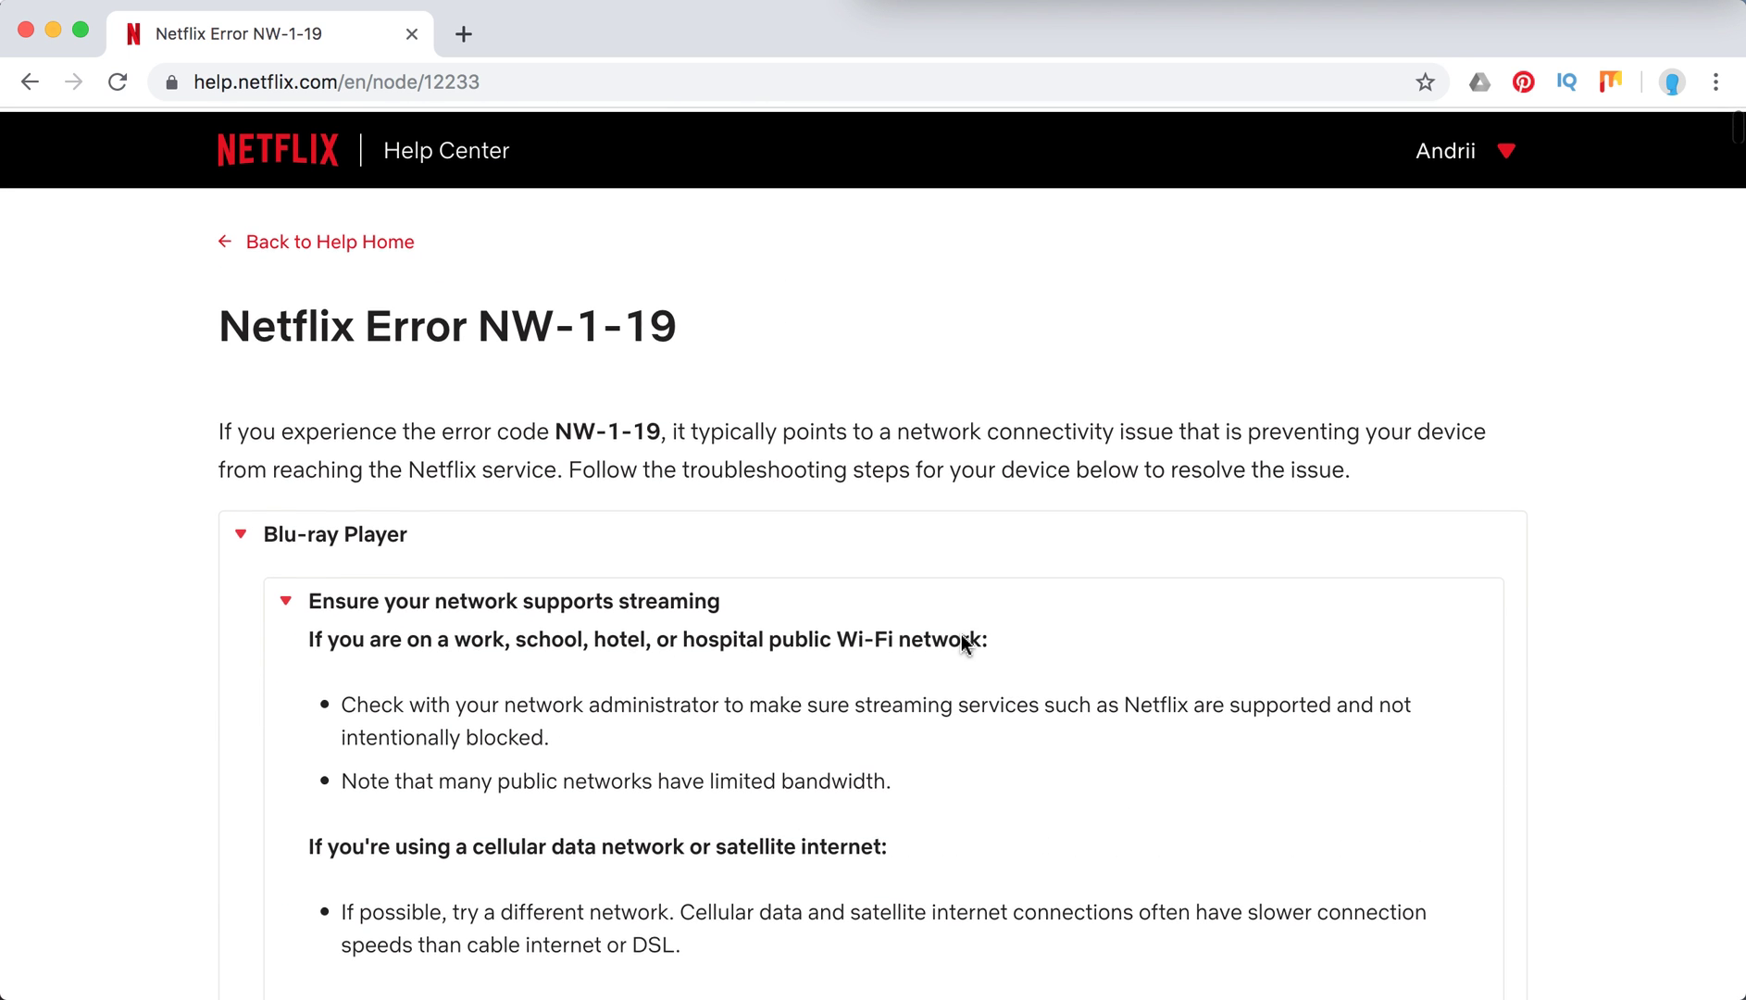